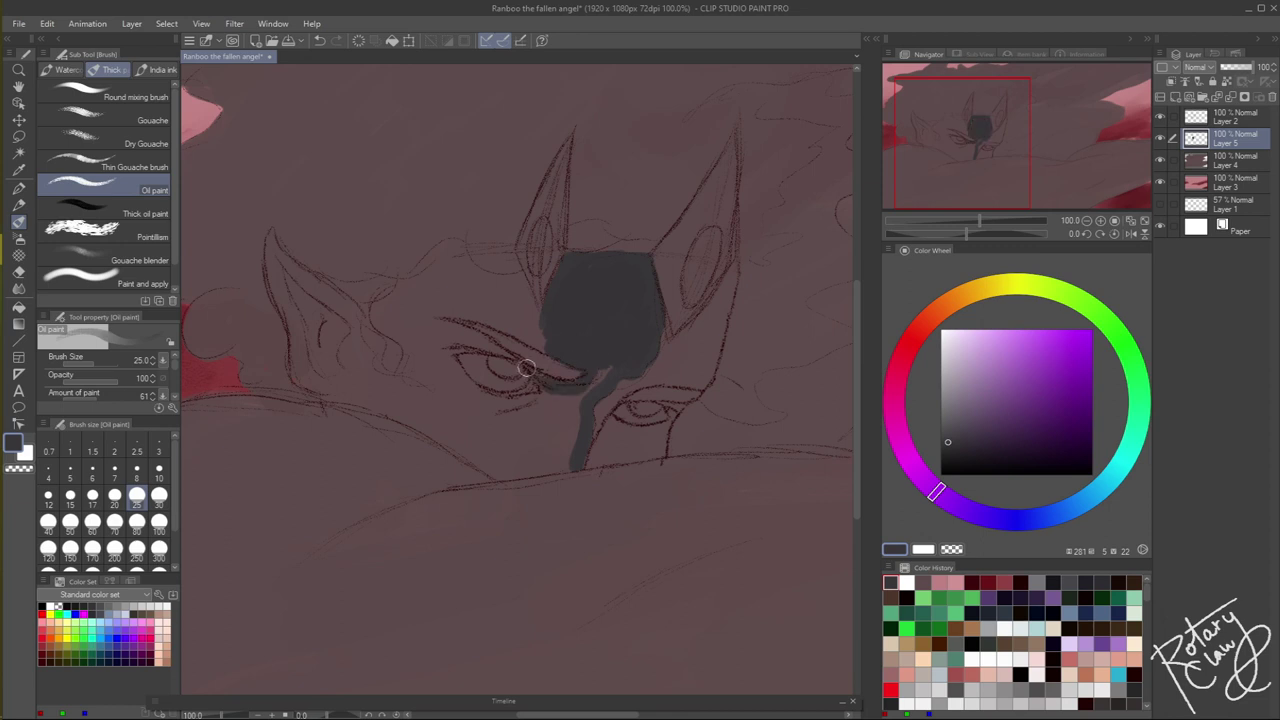
# Fill the darker half of the face, the ear and the arms with flat dark grey on Layer 5 using the Oil paint brush
pyautogui.moveTo(466, 274)
pyautogui.mouseDown()
pyautogui.moveTo(535, 314)
pyautogui.moveTo(440, 310)
pyautogui.moveTo(456, 283)
pyautogui.moveTo(419, 276)
pyautogui.moveTo(405, 315)
pyautogui.moveTo(426, 377)
pyautogui.moveTo(414, 304)
pyautogui.moveTo(505, 352)
pyautogui.moveTo(450, 328)
pyautogui.moveTo(420, 361)
pyautogui.moveTo(271, 229)
pyautogui.moveTo(324, 284)
pyautogui.moveTo(276, 292)
pyautogui.moveTo(273, 263)
pyautogui.moveTo(295, 363)
pyautogui.moveTo(466, 440)
pyautogui.moveTo(472, 397)
pyautogui.moveTo(518, 410)
pyautogui.moveTo(529, 477)
pyautogui.mouseUp()
pyautogui.press(']')
pyautogui.hotkey('ctrl', '-')
pyautogui.moveTo(320, 515)
pyautogui.mouseDown()
pyautogui.moveTo(257, 451)
pyautogui.moveTo(486, 466)
pyautogui.moveTo(290, 570)
pyautogui.moveTo(586, 466)
pyautogui.moveTo(549, 514)
pyautogui.moveTo(714, 529)
pyautogui.moveTo(622, 456)
pyautogui.moveTo(470, 466)
pyautogui.mouseUp()
pyautogui.press(']')
pyautogui.press(']')
pyautogui.press(']')
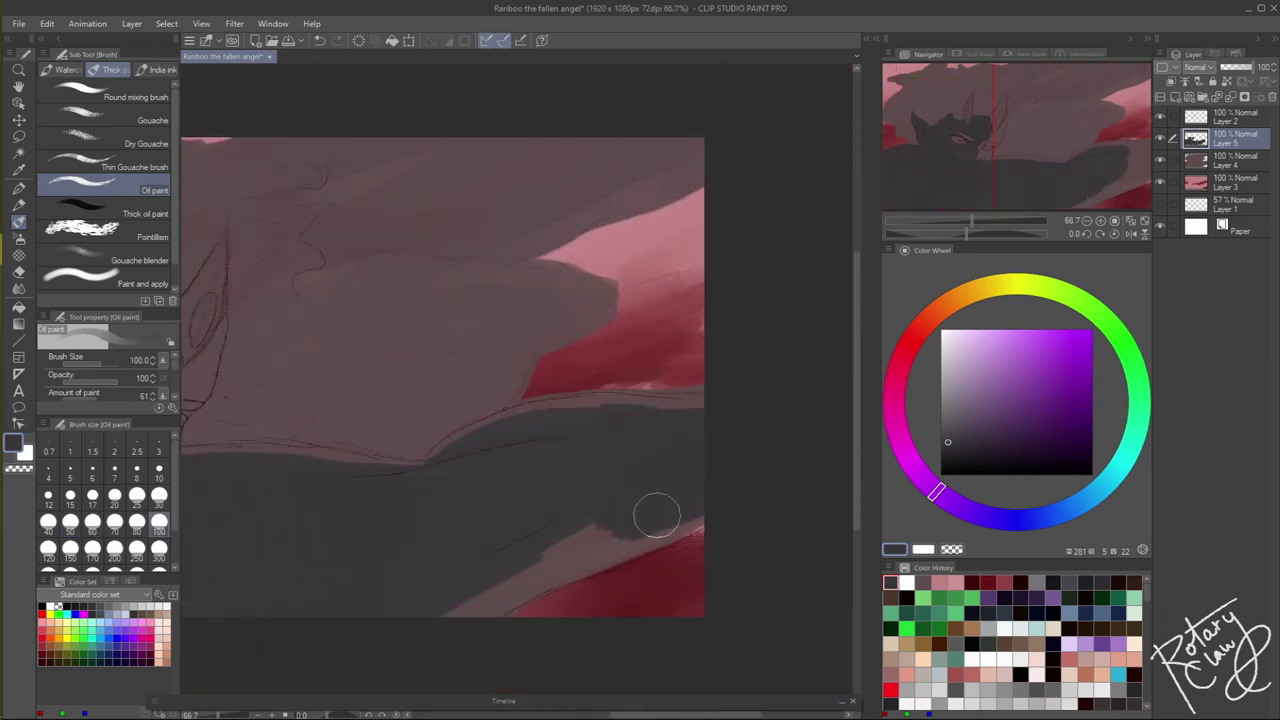
# Fill the gaps along the edges of the far end of the arm with dark grey using a smaller Oil paint brush
pyautogui.press('[')
pyautogui.press('[')
pyautogui.press('[')
pyautogui.press('[')
pyautogui.press('[')
pyautogui.press('[')
pyautogui.moveTo(700, 520); pyautogui.dragTo(500, 600)
pyautogui.moveTo(704, 400)
pyautogui.mouseDown()
pyautogui.moveTo(459, 436)
pyautogui.moveTo(463, 410)
pyautogui.moveTo(514, 534)
pyautogui.mouseUp()
# Pick a near-black purple-grey (hue 274, saturation 5, value 12) and paint shadows around the angry eye with a size 15 brush
pyautogui.hotkey('ctrl', '-')
pyautogui.click(955, 449)
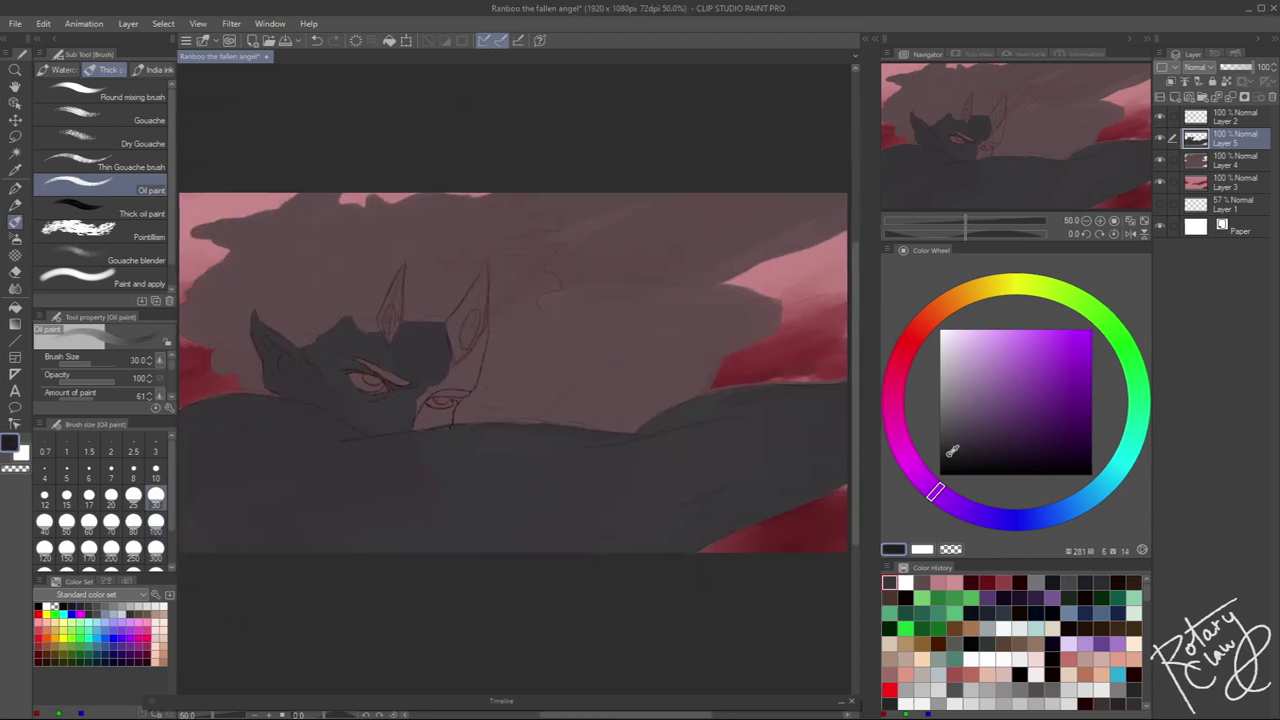
pyautogui.scroll(3, 417, 394)
pyautogui.press('[')
pyautogui.press('[')
pyautogui.moveTo(372, 370)
pyautogui.mouseDown()
pyautogui.moveTo(440, 321)
pyautogui.moveTo(530, 318)
pyautogui.mouseUp()
pyautogui.moveTo(312, 300); pyautogui.dragTo(357, 357)
pyautogui.moveTo(298, 272)
pyautogui.mouseDown()
pyautogui.moveTo(341, 270)
pyautogui.moveTo(452, 330)
pyautogui.mouseUp()
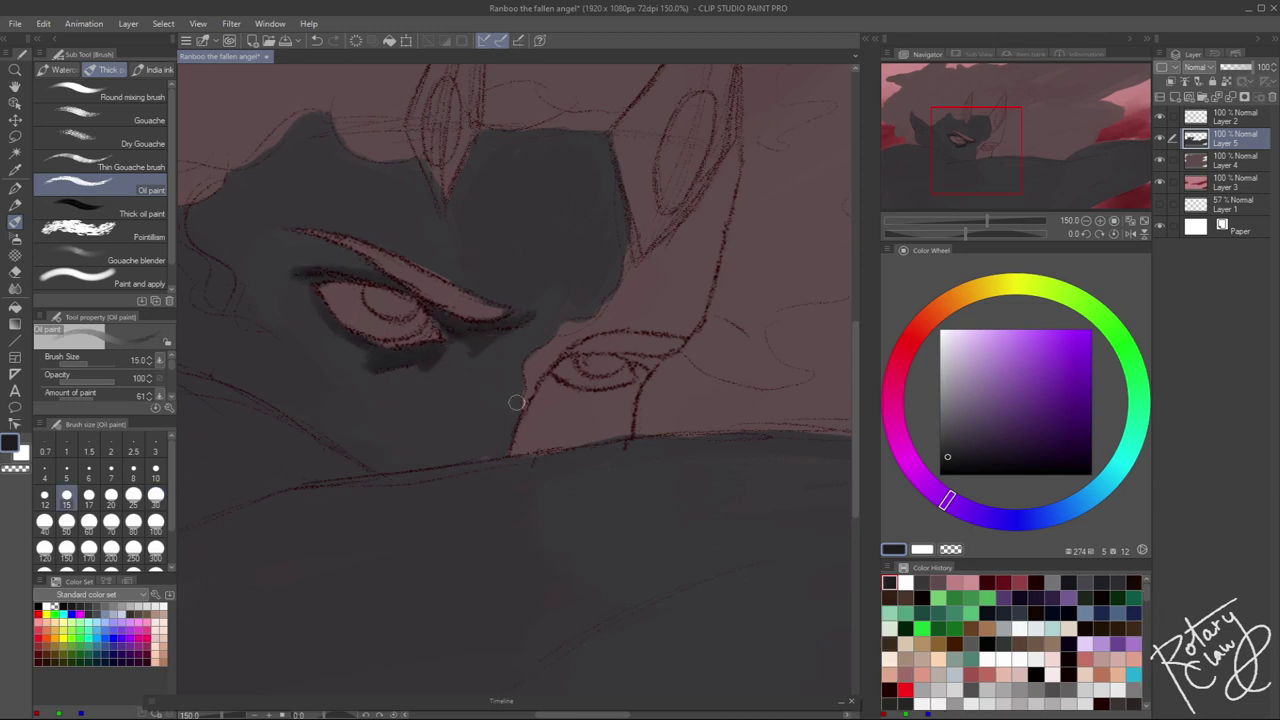
# Shade the nose edge, the hairline and the forehead between the horns with the near-black colour at brush size 20
pyautogui.moveTo(550, 340); pyautogui.dragTo(571, 266)
pyautogui.press(']')
pyautogui.moveTo(575, 140)
pyautogui.mouseDown()
pyautogui.moveTo(543, 200)
pyautogui.moveTo(608, 240)
pyautogui.moveTo(598, 160)
pyautogui.mouseUp()
pyautogui.moveTo(494, 180); pyautogui.dragTo(405, 175)
pyautogui.moveTo(455, 140); pyautogui.dragTo(560, 195)
pyautogui.moveTo(360, 260); pyautogui.dragTo(560, 290)
pyautogui.moveTo(470, 150); pyautogui.dragTo(571, 163)
pyautogui.moveTo(525, 295); pyautogui.dragTo(478, 274)
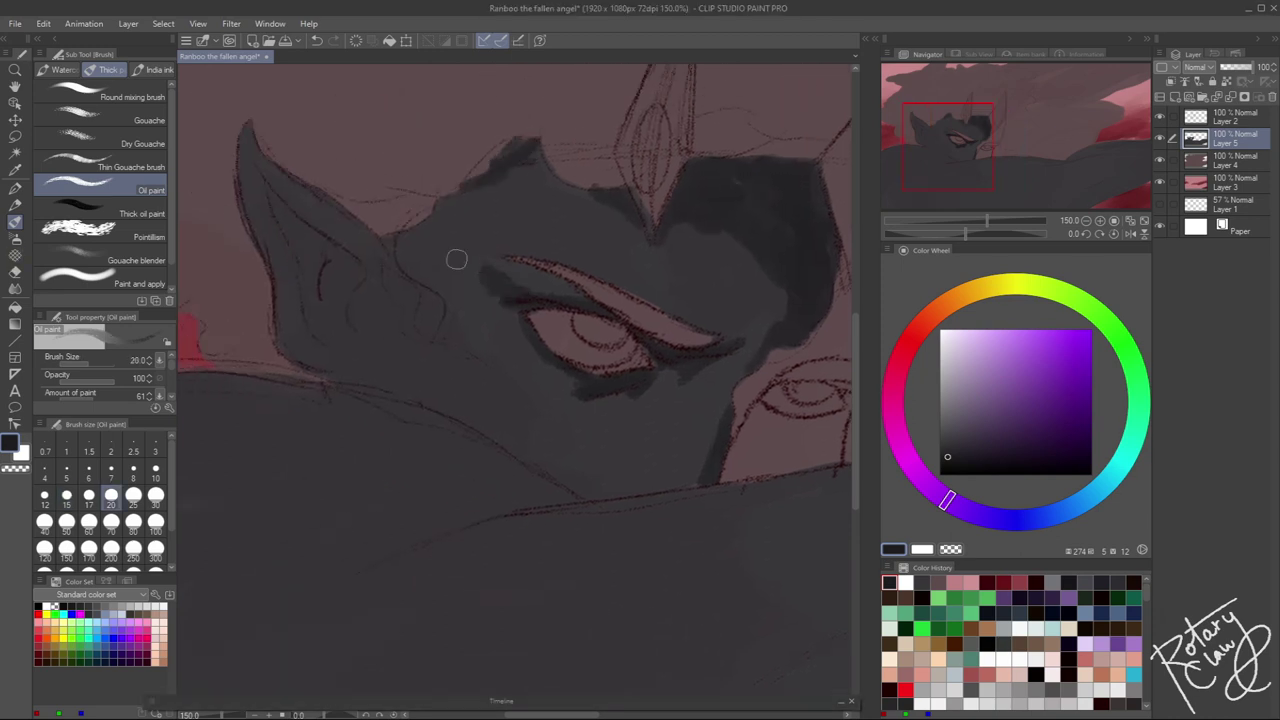
# Paint dark shadows inside the pointed ear and along its folds with a smaller brush
pyautogui.press('[')
pyautogui.press('[')
pyautogui.press('[')
pyautogui.moveTo(263, 194)
pyautogui.mouseDown()
pyautogui.moveTo(308, 227)
pyautogui.moveTo(320, 320)
pyautogui.mouseUp()
pyautogui.moveTo(410, 350)
pyautogui.mouseDown()
pyautogui.moveTo(396, 284)
pyautogui.moveTo(414, 306)
pyautogui.mouseUp()
pyautogui.moveTo(290, 246)
pyautogui.mouseDown()
pyautogui.moveTo(338, 259)
pyautogui.moveTo(330, 335)
pyautogui.mouseUp()
pyautogui.moveTo(335, 262); pyautogui.dragTo(345, 308)
# Paint broad dark shadows over the shoulder and the near part of the folded arms with an enlarged Oil paint brush
pyautogui.hotkey('ctrl', '-')
pyautogui.hotkey('ctrl', '-')
pyautogui.moveTo(564, 455); pyautogui.dragTo(536, 431)
pyautogui.press(']')
pyautogui.press(']')
pyautogui.press(']')
pyautogui.press(']')
pyautogui.moveTo(350, 343)
pyautogui.mouseDown()
pyautogui.moveTo(292, 353)
pyautogui.moveTo(250, 392)
pyautogui.mouseUp()
pyautogui.moveTo(392, 440); pyautogui.dragTo(506, 396)
pyautogui.moveTo(448, 350); pyautogui.dragTo(340, 368)
pyautogui.moveTo(329, 477); pyautogui.dragTo(254, 478)
pyautogui.moveTo(260, 374)
pyautogui.mouseDown()
pyautogui.moveTo(263, 497)
pyautogui.moveTo(370, 545)
pyautogui.mouseUp()
# Darken the folds, underside and far end of the forearms with long shadow strokes, enlarging the brush for the wider areas
pyautogui.moveTo(740, 409); pyautogui.dragTo(570, 380)
pyautogui.moveTo(570, 380); pyautogui.dragTo(657, 375)
pyautogui.moveTo(766, 344); pyautogui.dragTo(606, 386)
pyautogui.moveTo(842, 340); pyautogui.dragTo(756, 350)
pyautogui.moveTo(662, 366); pyautogui.dragTo(632, 371)
pyautogui.moveTo(600, 470); pyautogui.dragTo(635, 408)
pyautogui.press(']')
pyautogui.press(']')
pyautogui.moveTo(466, 452)
pyautogui.mouseDown()
pyautogui.moveTo(734, 426)
pyautogui.moveTo(600, 406)
pyautogui.mouseUp()
pyautogui.moveTo(735, 348)
pyautogui.mouseDown()
pyautogui.moveTo(632, 408)
pyautogui.moveTo(726, 312)
pyautogui.mouseUp()
pyautogui.moveTo(593, 465)
pyautogui.mouseDown()
pyautogui.moveTo(437, 474)
pyautogui.moveTo(694, 391)
pyautogui.moveTo(604, 434)
pyautogui.mouseUp()
pyautogui.moveTo(640, 320); pyautogui.dragTo(565, 430)
pyautogui.moveTo(695, 320); pyautogui.dragTo(590, 430)
pyautogui.moveTo(515, 500)
pyautogui.mouseDown()
pyautogui.moveTo(675, 424)
pyautogui.moveTo(603, 297)
pyautogui.moveTo(510, 305)
pyautogui.mouseUp()
pyautogui.moveTo(503, 434); pyautogui.dragTo(560, 349)
# Pick a lighter grey (hue 291, saturation 3, value 36) and paint highlights on the ear, brow, cheek and nose
pyautogui.click(948, 422)
pyautogui.click(919, 477)
pyautogui.moveTo(343, 391); pyautogui.dragTo(321, 431)
pyautogui.press('[')
pyautogui.press('[')
pyautogui.press('[')
pyautogui.moveTo(425, 235)
pyautogui.mouseDown()
pyautogui.moveTo(500, 210)
pyautogui.moveTo(465, 255)
pyautogui.mouseUp()
pyautogui.moveTo(400, 218)
pyautogui.mouseDown()
pyautogui.moveTo(399, 263)
pyautogui.moveTo(452, 320)
pyautogui.mouseUp()
pyautogui.moveTo(395, 255); pyautogui.dragTo(468, 335)
pyautogui.moveTo(345, 350)
pyautogui.mouseDown()
pyautogui.moveTo(290, 368)
pyautogui.moveTo(380, 332)
pyautogui.mouseUp()
# Paint light grey highlights along the shoulder and the upper parts of the arms at brush size 50
pyautogui.hotkey('ctrl', '-')
pyautogui.press(']')
pyautogui.press(']')
pyautogui.press(']')
pyautogui.press(']')
pyautogui.moveTo(600, 330); pyautogui.dragTo(457, 357)
pyautogui.moveTo(640, 370)
pyautogui.mouseDown()
pyautogui.moveTo(770, 327)
pyautogui.moveTo(671, 363)
pyautogui.mouseUp()
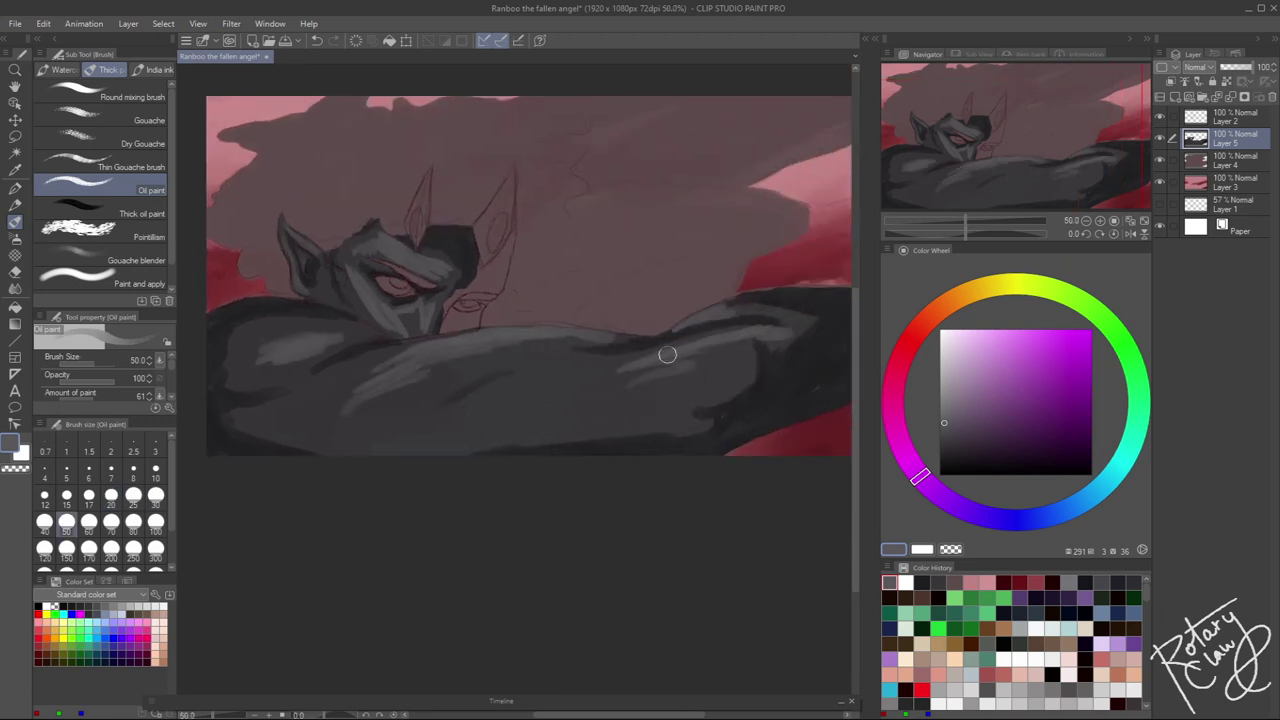
# Paint a wide light grey highlight across the front forearm with a larger brush
pyautogui.press(']')
pyautogui.press(']')
pyautogui.press(']')
pyautogui.moveTo(610, 395); pyautogui.dragTo(737, 363)
pyautogui.moveTo(660, 390)
pyautogui.mouseDown()
pyautogui.moveTo(351, 386)
pyautogui.moveTo(430, 410)
pyautogui.mouseUp()
# Smooth the cheek and nose shading below the eye with the Textured blender at size 25
pyautogui.press('j')
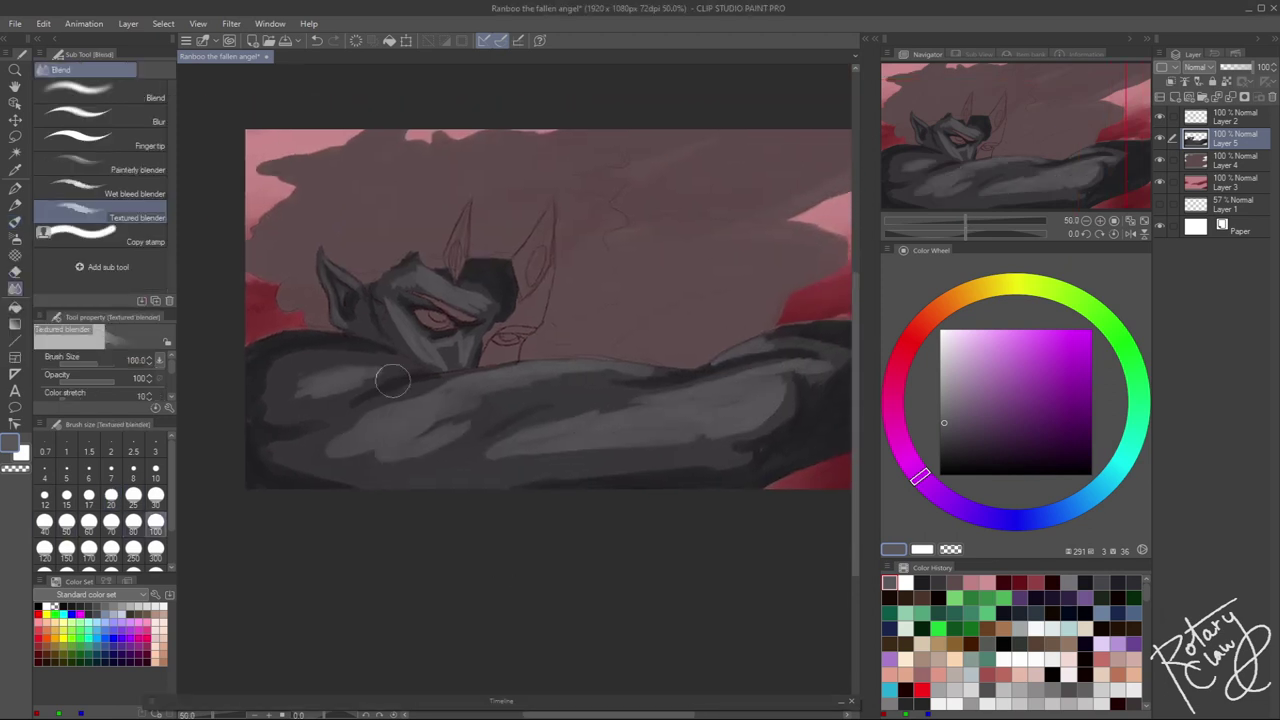
pyautogui.scroll(4, 365, 300)
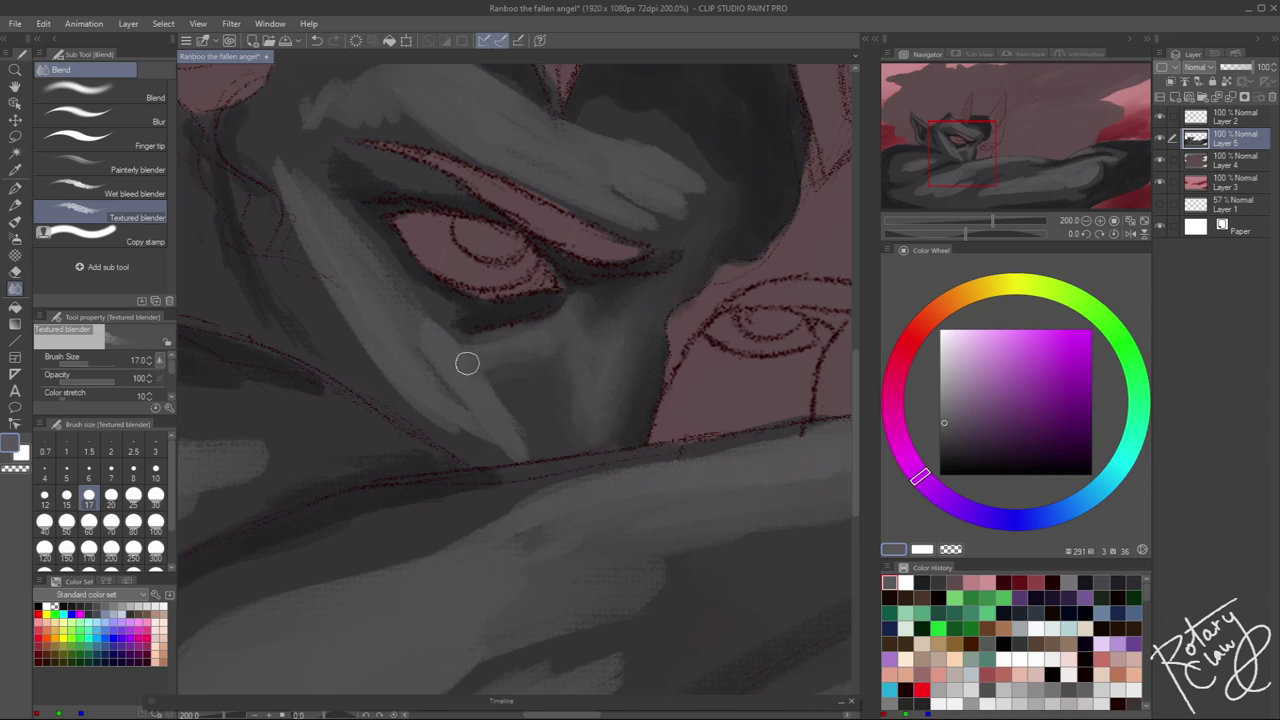
pyautogui.press(']')
pyautogui.press(']')
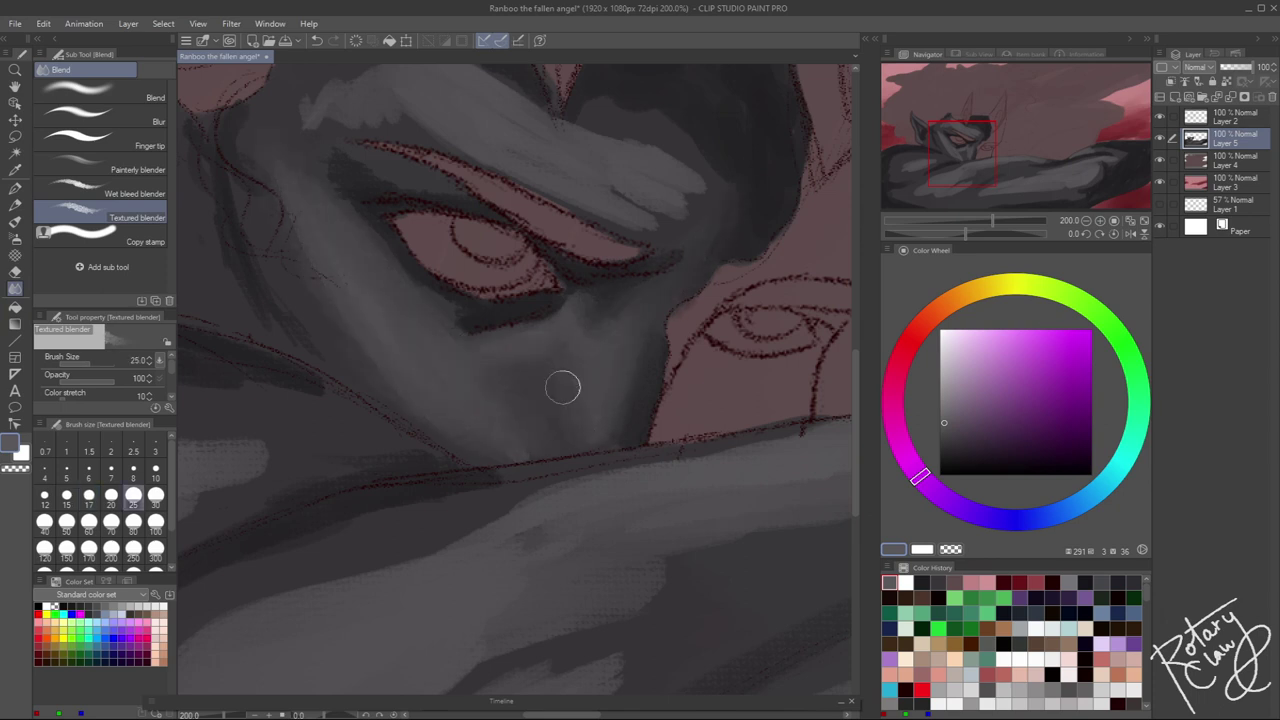
pyautogui.moveTo(600, 355); pyautogui.dragTo(558, 401)
# Blend the brow highlight into the dark forehead, and soften the shadows around the eye at blender size 15
pyautogui.moveTo(449, 163); pyautogui.dragTo(561, 207)
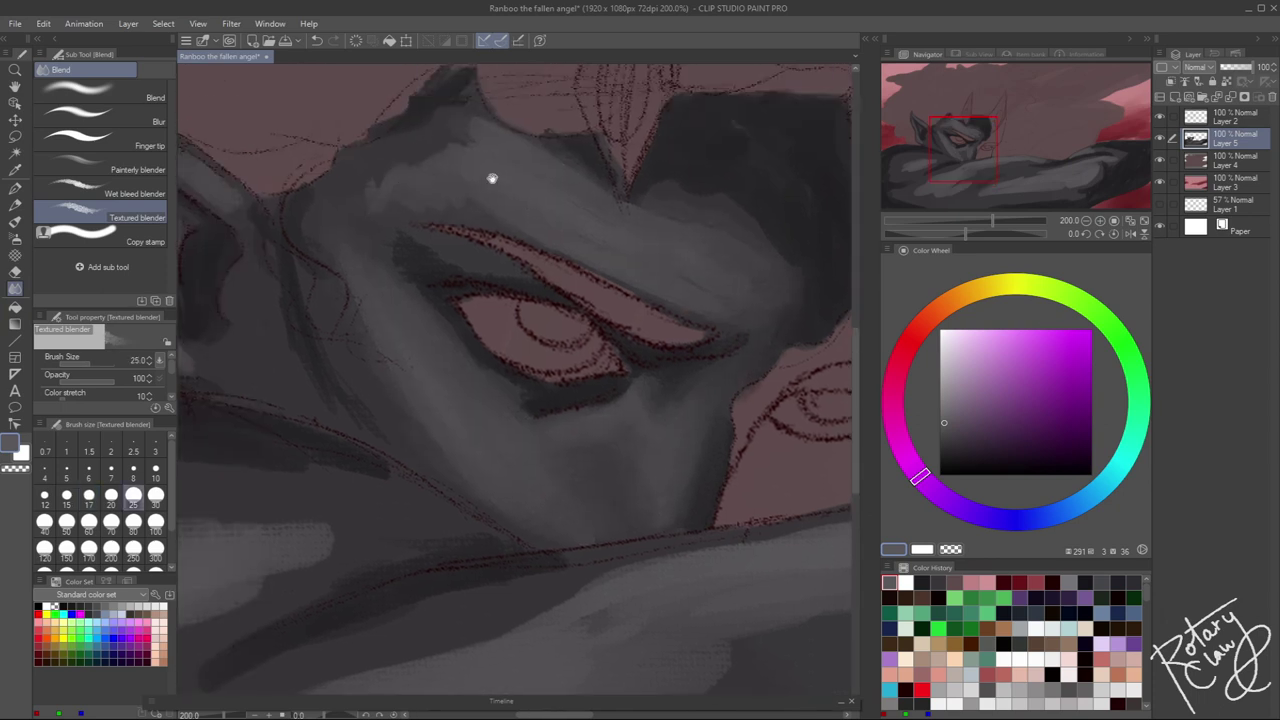
pyautogui.moveTo(622, 416); pyautogui.dragTo(494, 392)
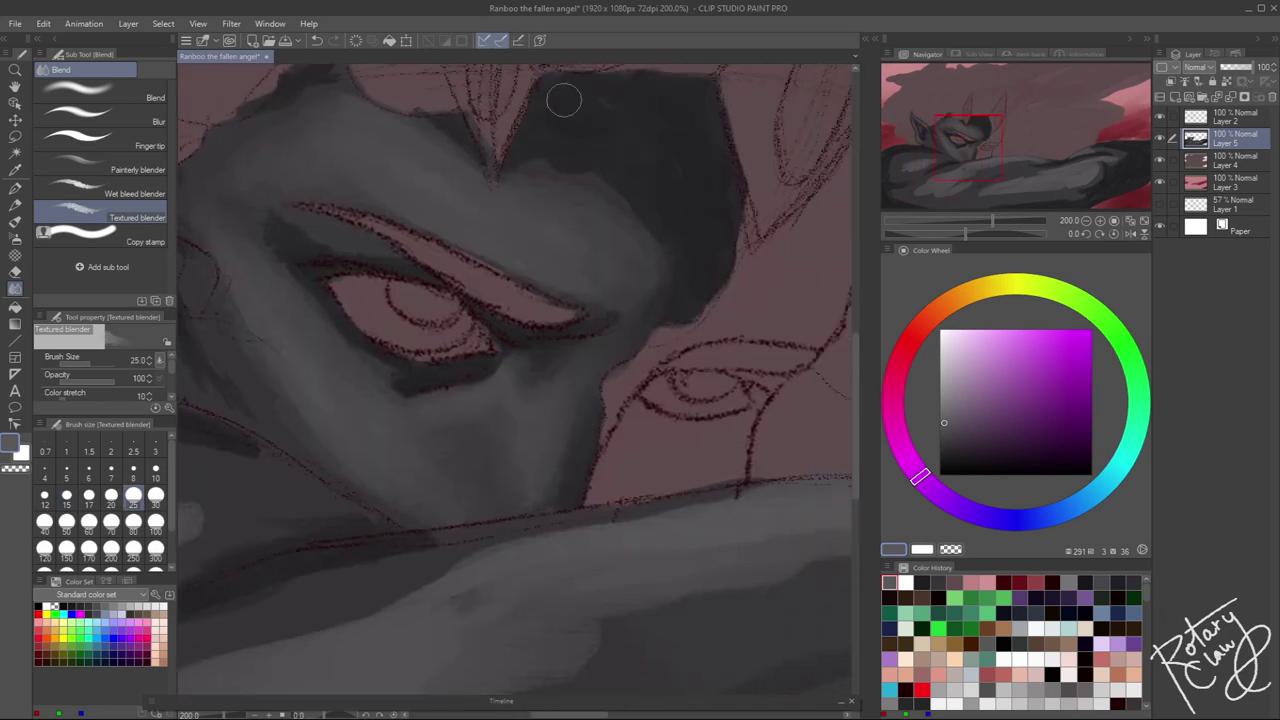
pyautogui.moveTo(676, 276); pyautogui.dragTo(729, 277)
pyautogui.press('[')
pyautogui.press('[')
pyautogui.press('[')
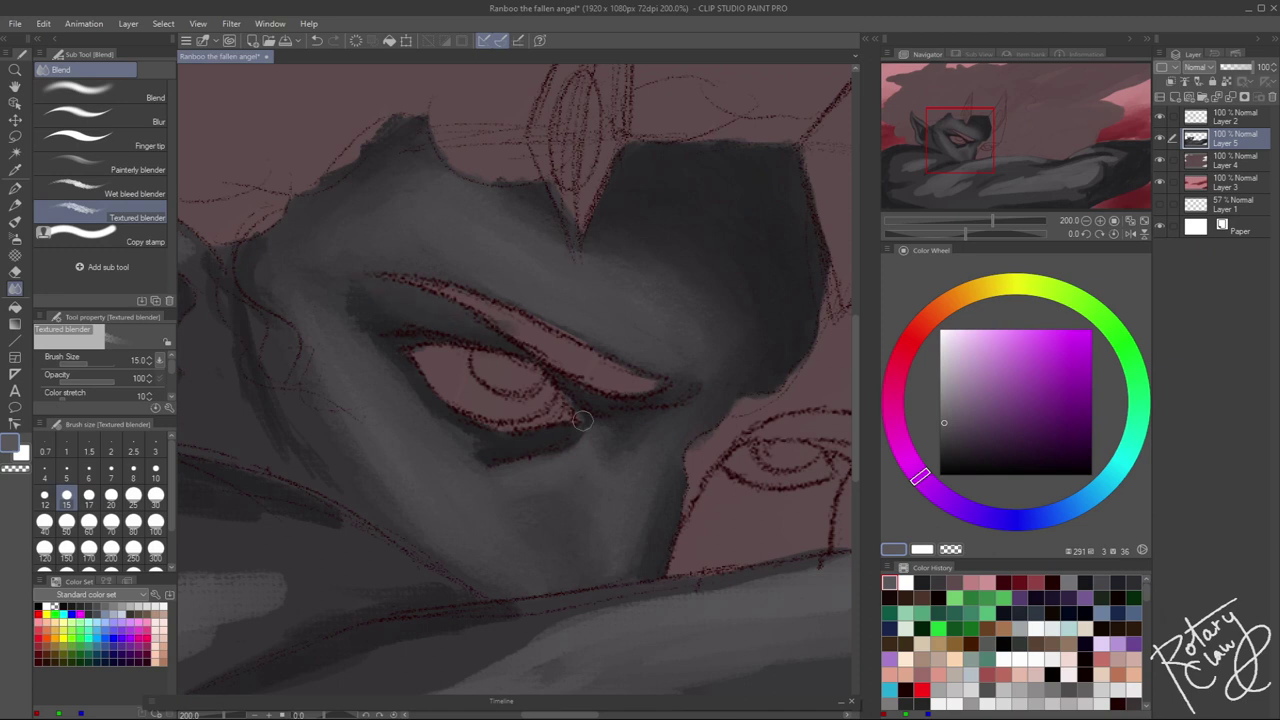
# Blend the light and dark strokes of the pointed ear and the temple, reducing the blender to size 10 for the ear details
pyautogui.moveTo(287, 427); pyautogui.dragTo(519, 488)
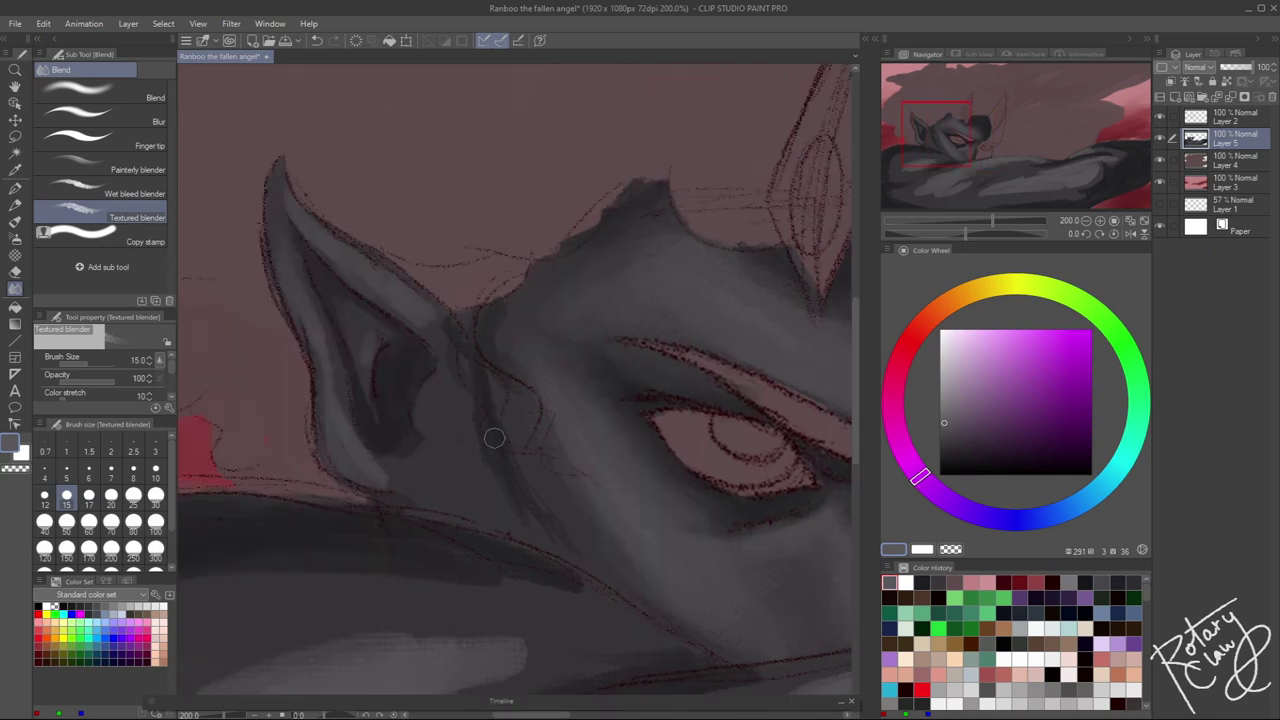
pyautogui.press(']')
pyautogui.press(']')
pyautogui.press(']')
pyautogui.scroll(-10, 500, 440)
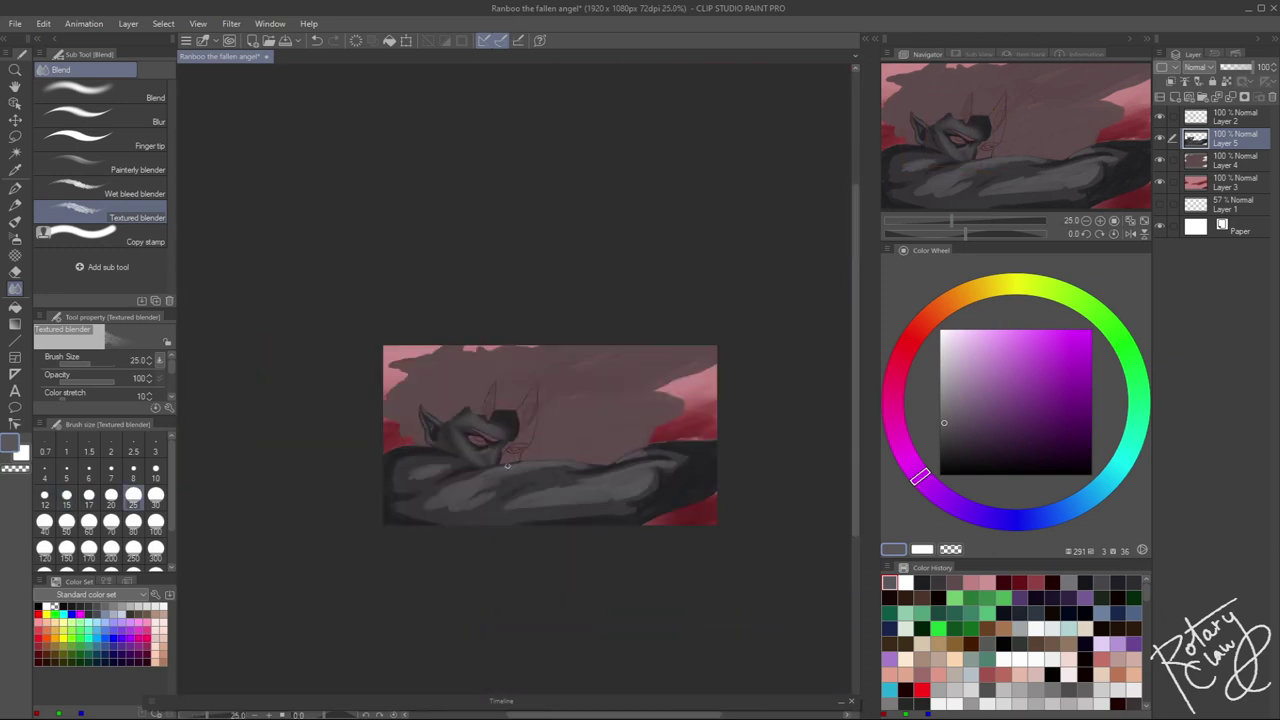
pyautogui.scroll(10, 537, 434)
pyautogui.press('[')
pyautogui.press('[')
pyautogui.press('[')
pyautogui.press('[')
pyautogui.press('[')
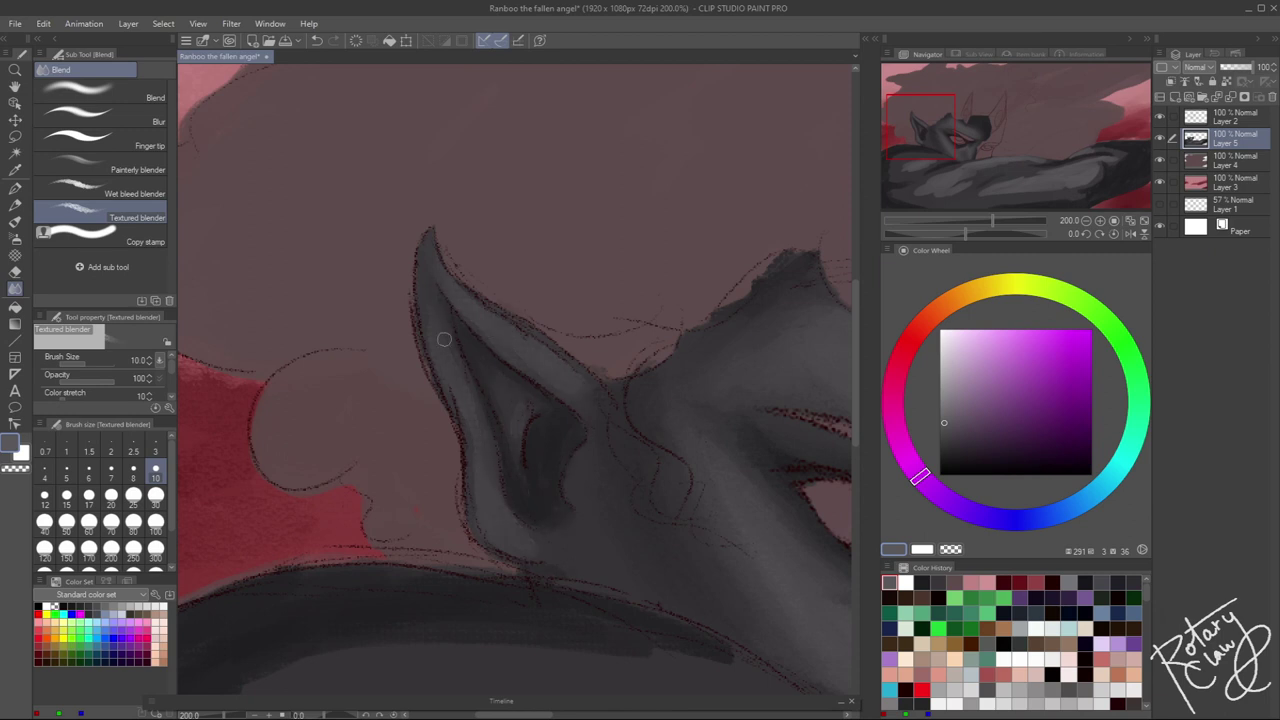
# Blend the shoulder's highlight into its shadows with the Textured blender at size 40
pyautogui.scroll(-3, 472, 440)
pyautogui.press(']')
pyautogui.press(']')
pyautogui.press(']')
pyautogui.press(']')
pyautogui.press(']')
pyautogui.press(']')
pyautogui.press(']')
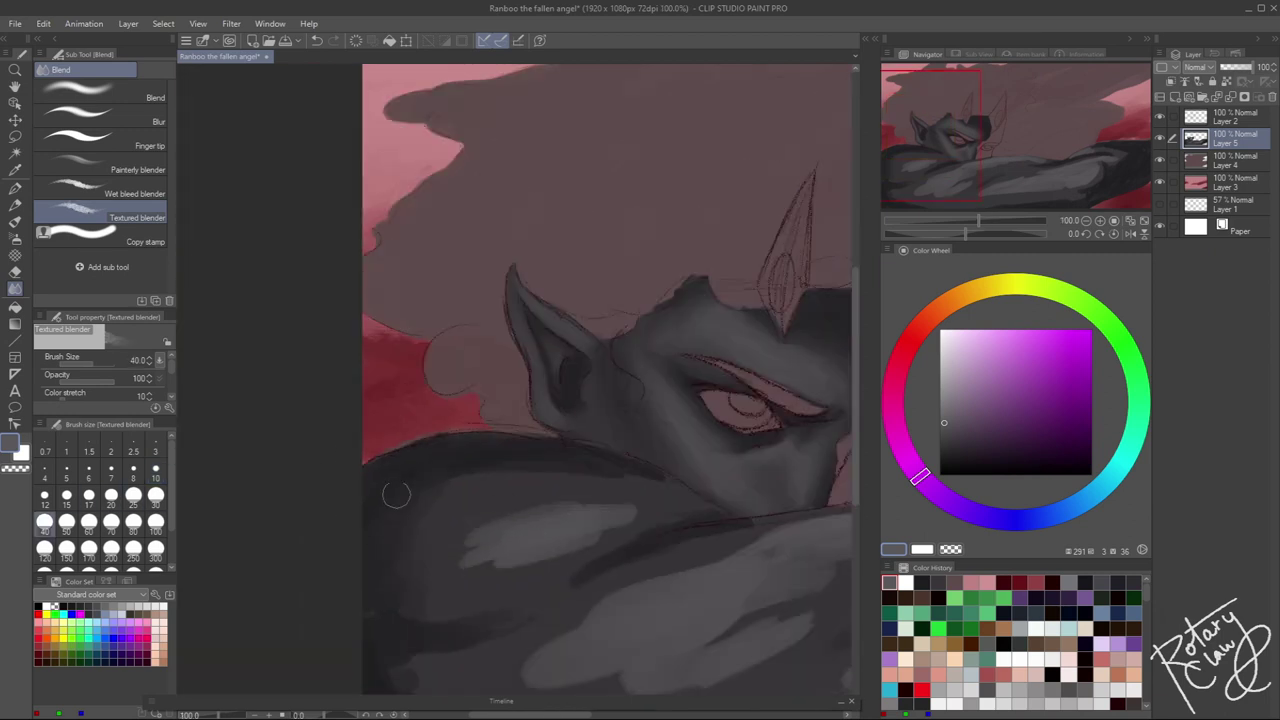
pyautogui.moveTo(589, 480); pyautogui.dragTo(513, 324)
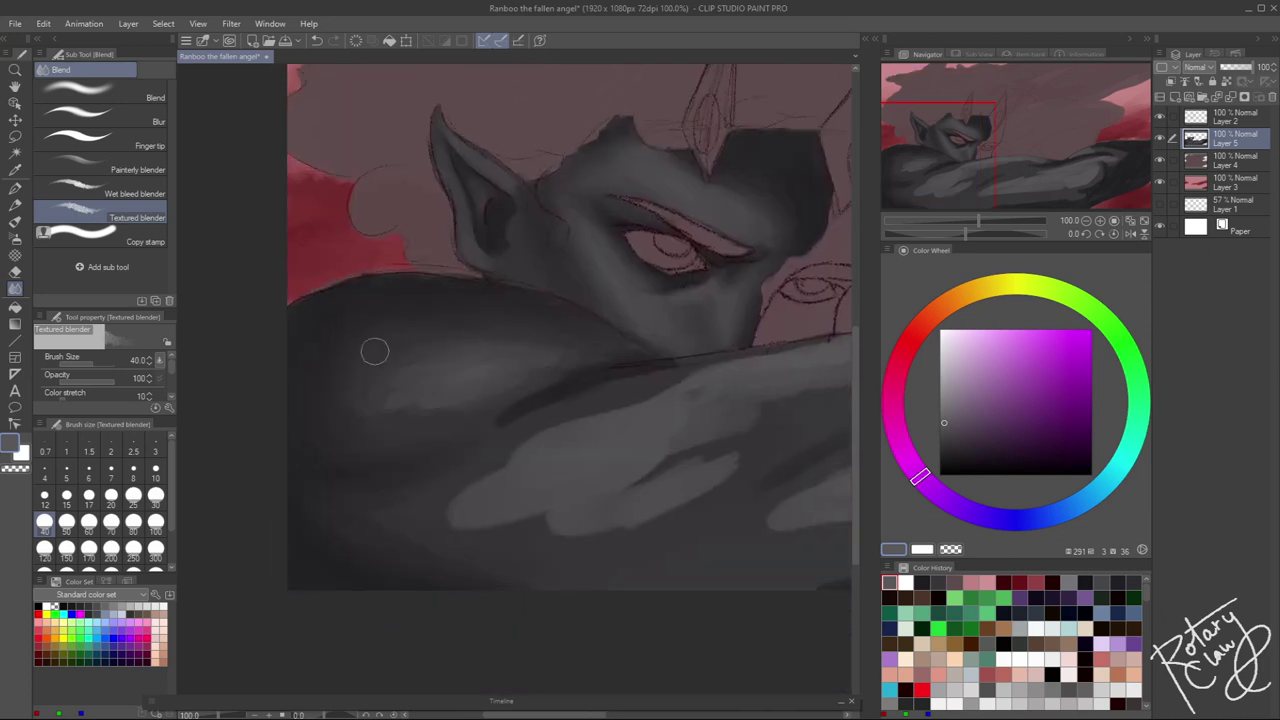
# Smooth the highlights on the arm below the chin with the Textured blender at size 70
pyautogui.moveTo(590, 381)
pyautogui.mouseDown()
pyautogui.moveTo(543, 443)
pyautogui.moveTo(300, 406)
pyautogui.mouseUp()
pyautogui.press(']')
pyautogui.press(']')
pyautogui.press(']')
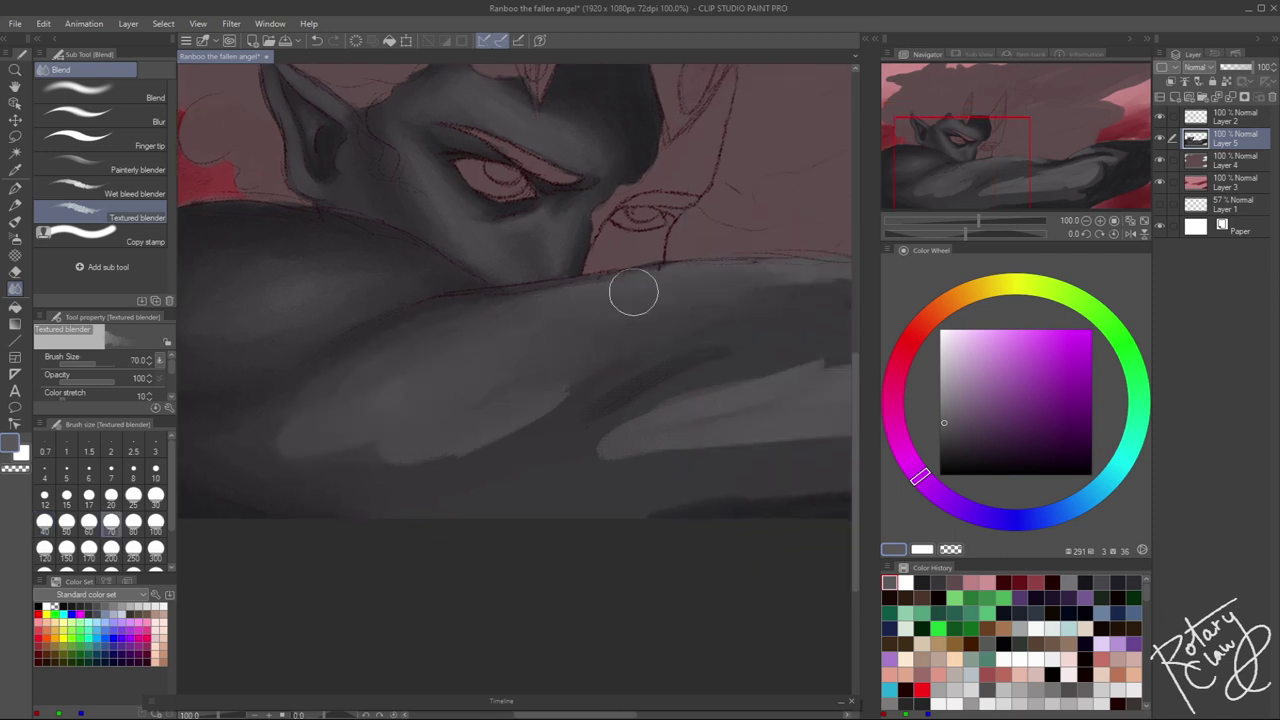
# Soften the dark fold in the middle of the crossed arms with the Textured blender at size 40
pyautogui.moveTo(474, 440); pyautogui.dragTo(274, 480)
pyautogui.press('[')
pyautogui.press('[')
pyautogui.press('[')
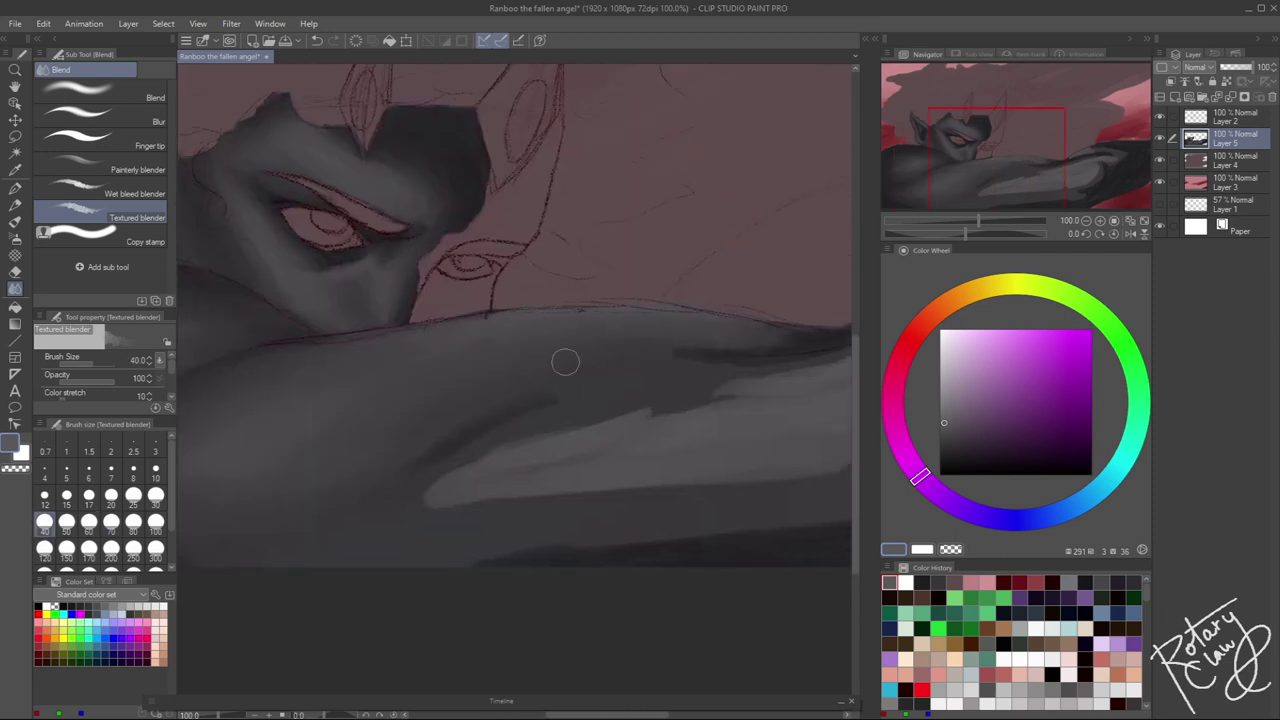
pyautogui.moveTo(420, 467); pyautogui.dragTo(451, 374)
# Smooth the wide highlight on the front forearm with the Textured blender at size 70
pyautogui.moveTo(594, 380)
pyautogui.mouseDown()
pyautogui.moveTo(514, 360)
pyautogui.moveTo(451, 291)
pyautogui.mouseUp()
pyautogui.press(']')
pyautogui.press(']')
pyautogui.press(']')
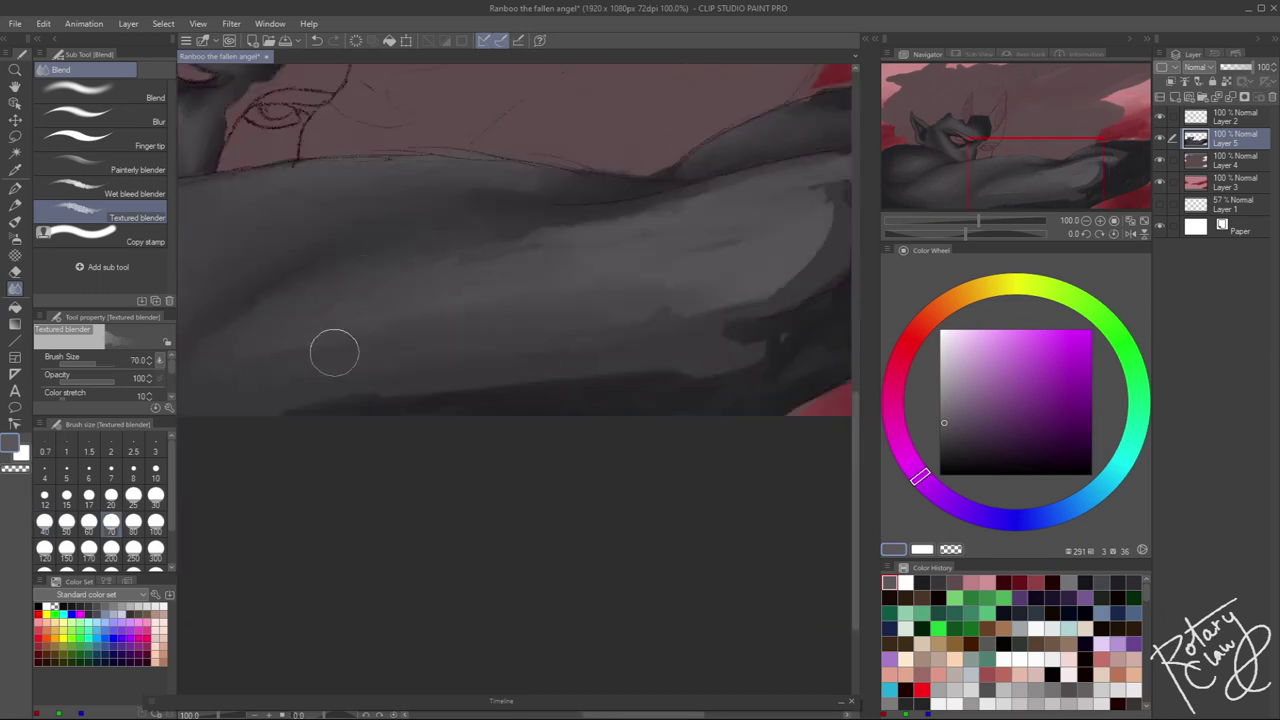
# Blend the rounded end of the front forearm and its lower shadow edge with the Textured blender at size 40
pyautogui.moveTo(759, 229); pyautogui.dragTo(569, 289)
pyautogui.press('[')
pyautogui.press('[')
pyautogui.press('[')
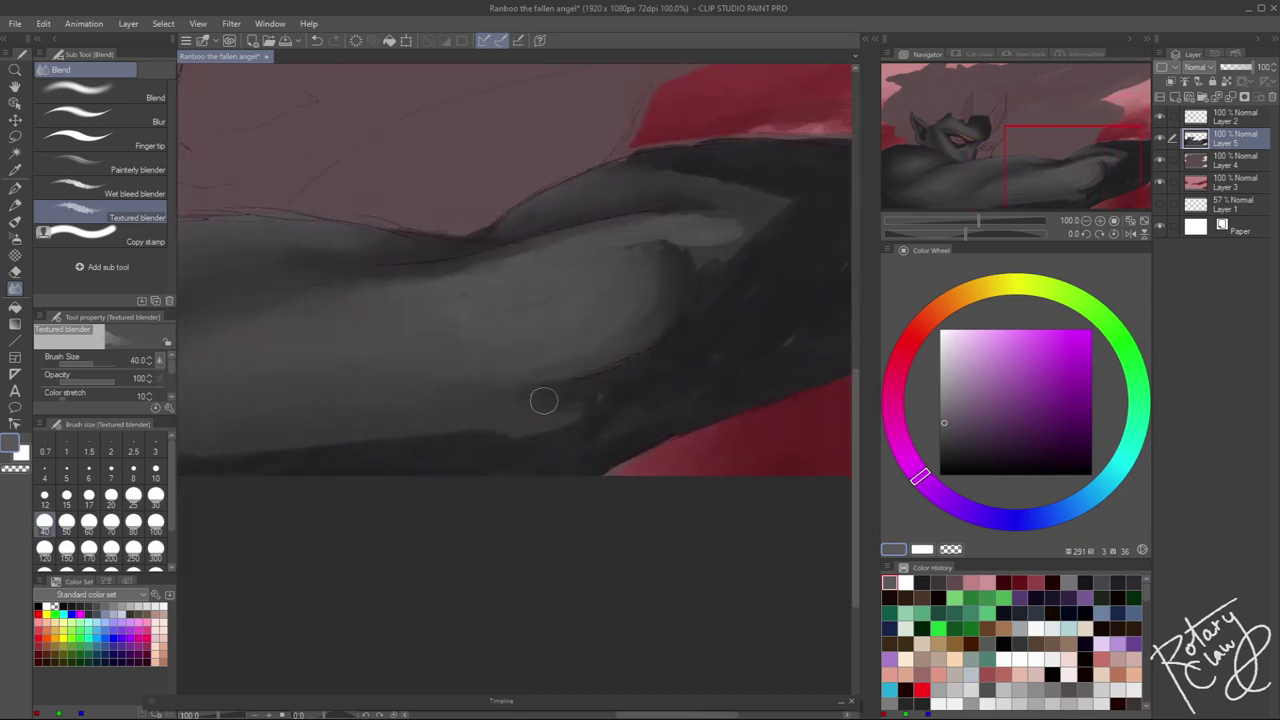
pyautogui.moveTo(686, 206); pyautogui.dragTo(597, 251)
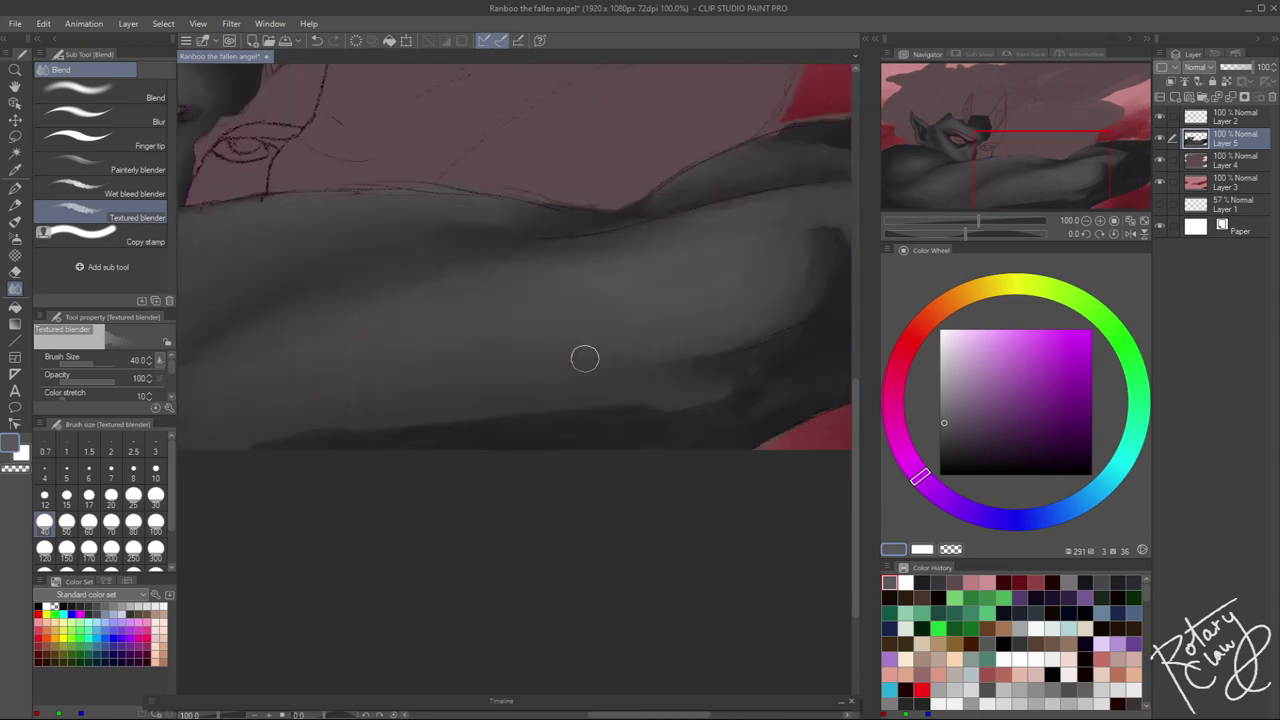
pyautogui.moveTo(606, 156); pyautogui.dragTo(606, 209)
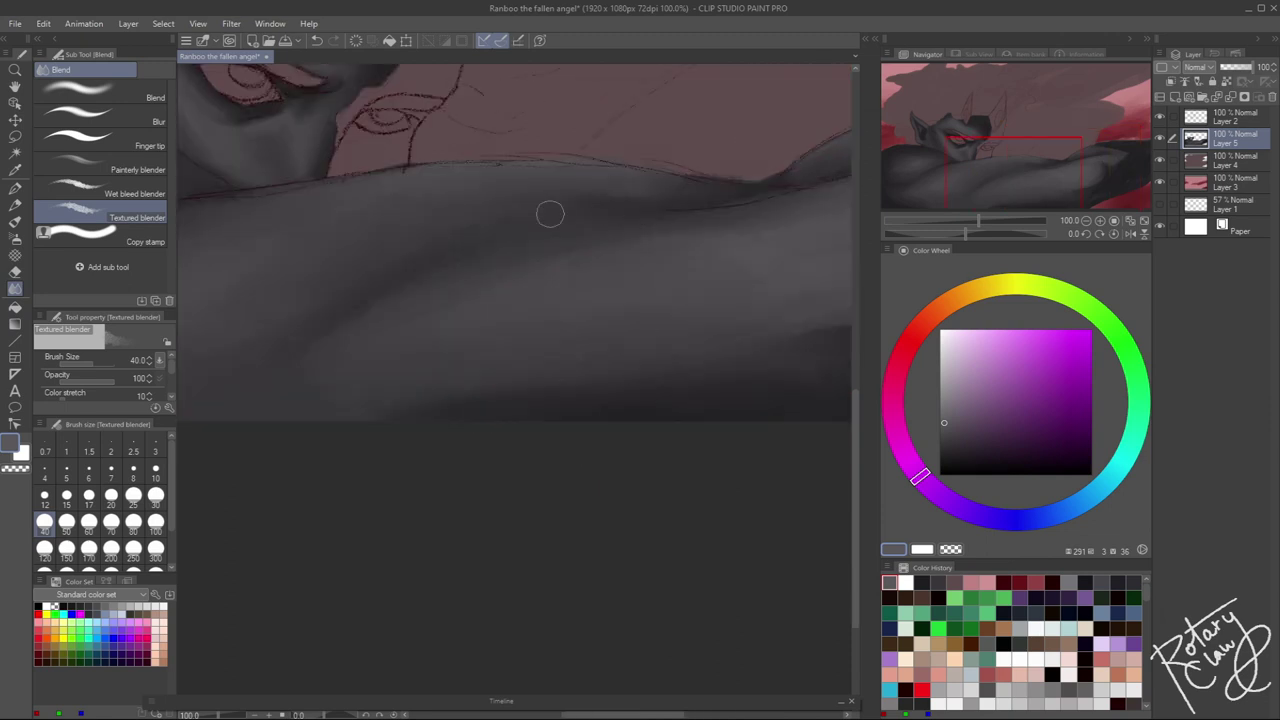
# Smooth the dark far end of the arm near the canvas edge with the Textured blender at size 70
pyautogui.moveTo(694, 414); pyautogui.dragTo(566, 414)
pyautogui.press(']')
pyautogui.press(']')
pyautogui.press(']')
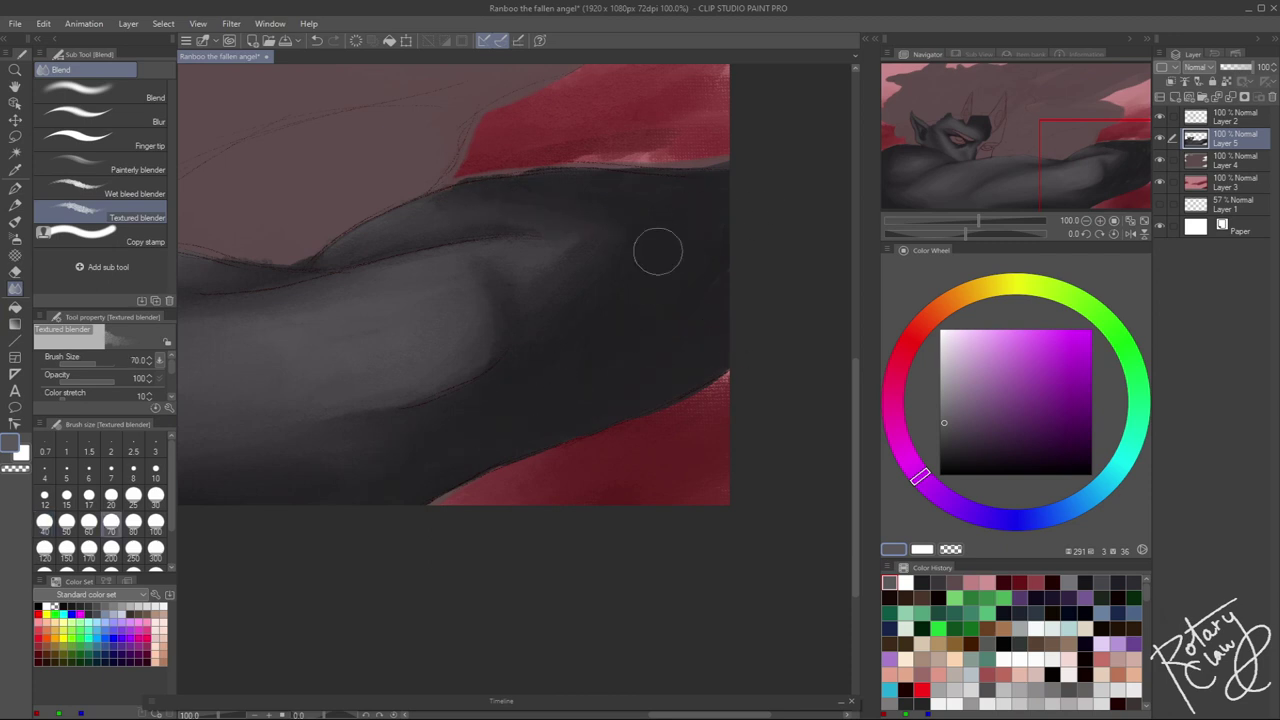
# Deepen the shadows around the eye, the forehead and inside the ear with near-black Oil paint (value 5), ending at brush size 10
pyautogui.scroll(-3, 600, 414)
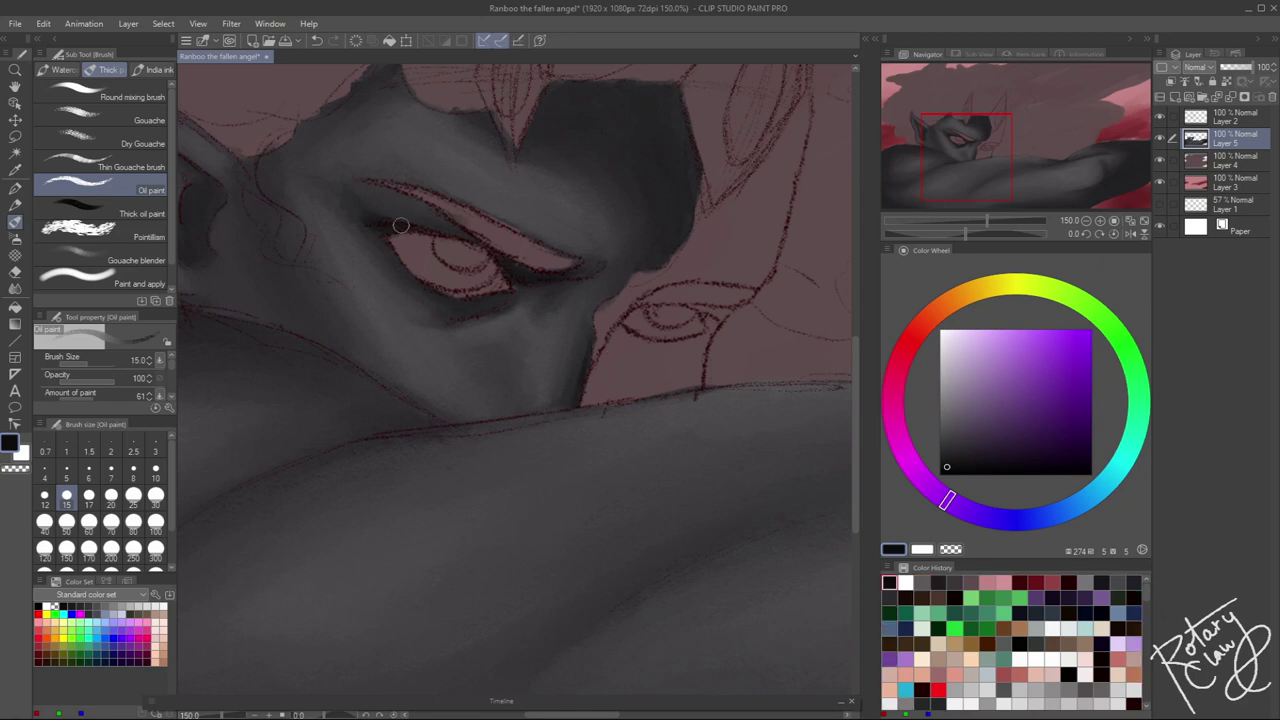
pyautogui.moveTo(632, 106)
pyautogui.mouseDown()
pyautogui.moveTo(577, 171)
pyautogui.moveTo(611, 169)
pyautogui.moveTo(491, 188)
pyautogui.moveTo(705, 254)
pyautogui.moveTo(786, 254)
pyautogui.mouseUp()
pyautogui.press(']')
pyautogui.press(']')
pyautogui.press('[')
pyautogui.press('[')
pyautogui.press('[')
pyautogui.press('[')
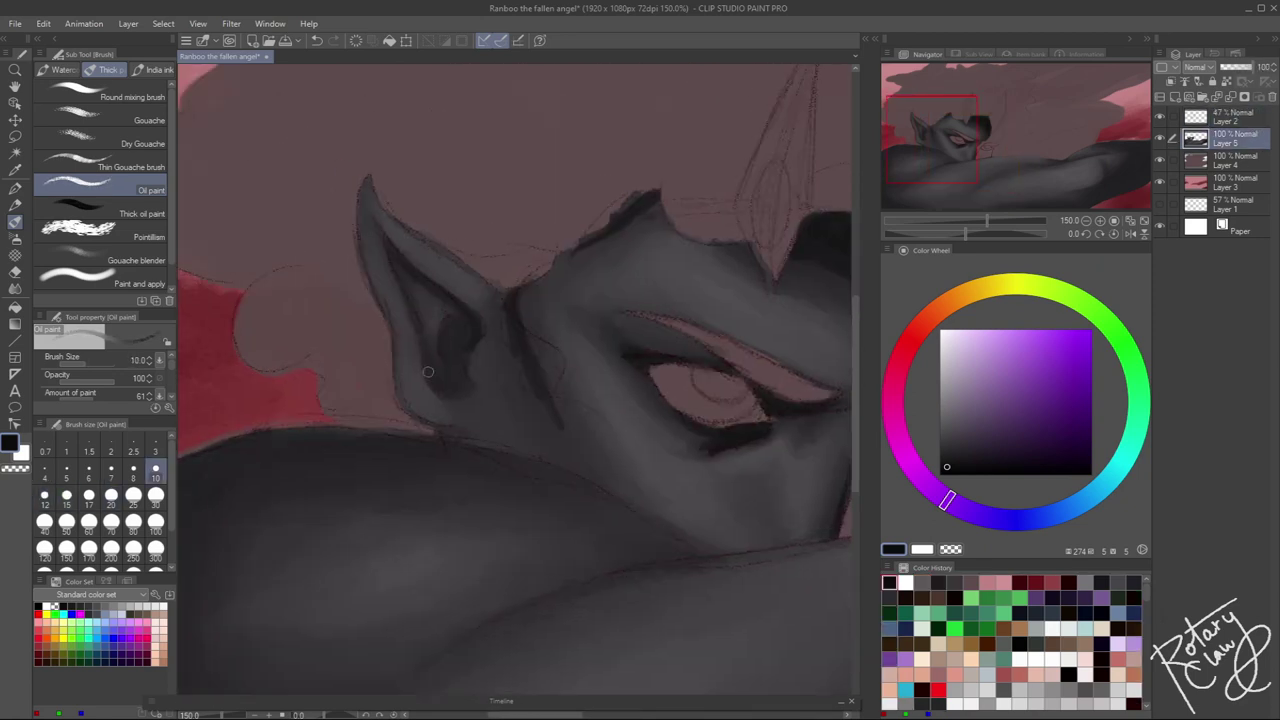
# Darken the outer edge of the shoulder with near-black Oil paint (value 5) at a larger brush size
pyautogui.hotkey('ctrl', '-')
pyautogui.press(']')
pyautogui.press(']')
pyautogui.press(']')
pyautogui.press(']')
pyautogui.press(']')
pyautogui.moveTo(357, 397)
pyautogui.mouseDown()
pyautogui.moveTo(471, 369)
pyautogui.moveTo(379, 683)
pyautogui.moveTo(334, 571)
pyautogui.moveTo(551, 429)
pyautogui.moveTo(657, 517)
pyautogui.moveTo(564, 482)
pyautogui.moveTo(603, 517)
pyautogui.moveTo(434, 517)
pyautogui.moveTo(634, 383)
pyautogui.moveTo(643, 318)
pyautogui.moveTo(600, 374)
pyautogui.mouseUp()
pyautogui.hotkey('ctrl', '-')
pyautogui.press('[')
# Deepen the creases between the arms and the forearm's lower edge with near-black Oil paint
pyautogui.hotkey('ctrl', '+')
pyautogui.moveTo(514, 366)
pyautogui.mouseDown()
pyautogui.moveTo(463, 371)
pyautogui.moveTo(506, 423)
pyautogui.moveTo(253, 346)
pyautogui.moveTo(245, 430)
pyautogui.mouseUp()
pyautogui.hotkey('ctrl', '-')
pyautogui.hotkey('ctrl', '-')
pyautogui.hotkey('ctrl', '-')
# Sample a mid grey (value 49) from the painting and brush highlights onto the shoulder and rear arm with Oil paint at size 50
pyautogui.keyDown('alt'); pyautogui.click(531, 393); pyautogui.keyUp('alt')
pyautogui.hotkey('ctrl', '+')
pyautogui.hotkey('ctrl', '+')
pyautogui.hotkey('ctrl', '+')
pyautogui.hotkey('ctrl', '-')
pyautogui.moveTo(457, 425); pyautogui.dragTo(614, 395)
pyautogui.hotkey('ctrl', '-')
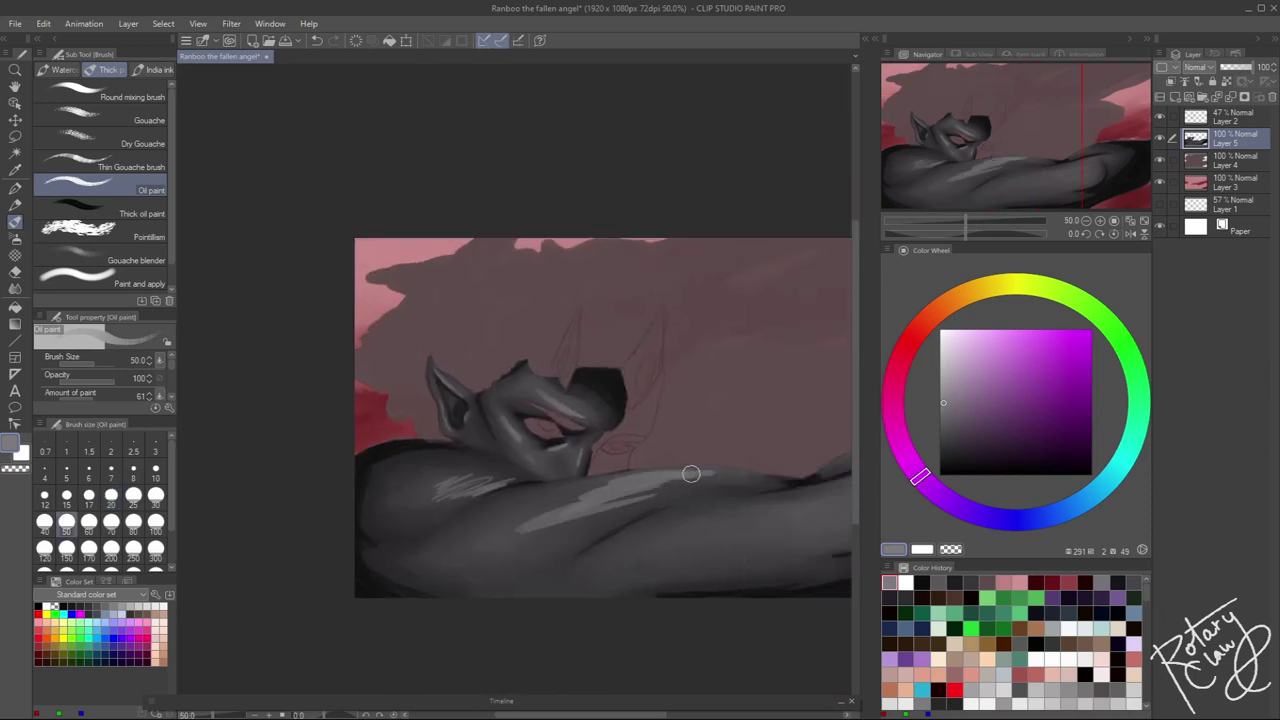
# Paint mid-grey highlight strokes along the front forearm and on the brow, cheek and nose
pyautogui.moveTo(689, 471); pyautogui.dragTo(562, 490)
pyautogui.moveTo(646, 448); pyautogui.dragTo(450, 545)
pyautogui.hotkey('ctrl', '+')
pyautogui.hotkey('ctrl', '+')
pyautogui.hotkey('ctrl', '+')
pyautogui.hotkey('ctrl', '+')
# Blend the highlights on the cheek, nose and under the eye with the Textured blender at sizes 20 and 10
pyautogui.press('j')
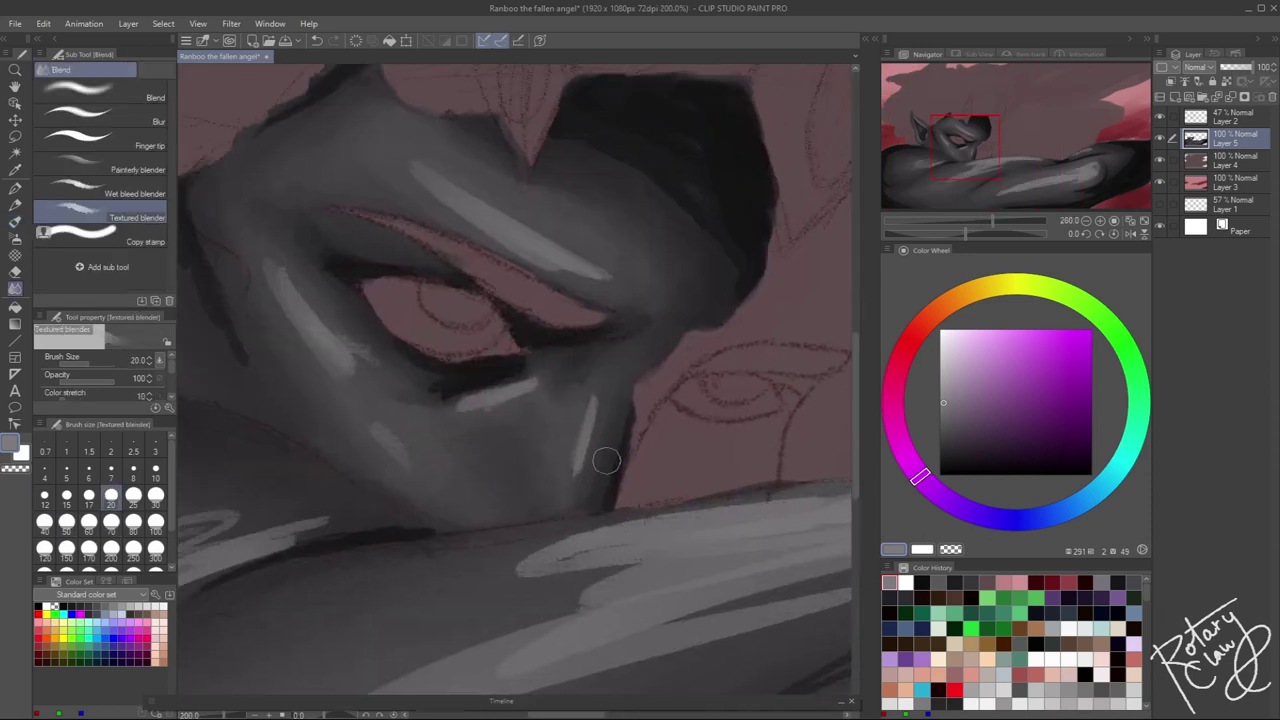
pyautogui.moveTo(594, 483); pyautogui.dragTo(565, 472)
pyautogui.moveTo(451, 376)
pyautogui.mouseDown()
pyautogui.moveTo(535, 390)
pyautogui.moveTo(533, 375)
pyautogui.mouseUp()
pyautogui.press('[')
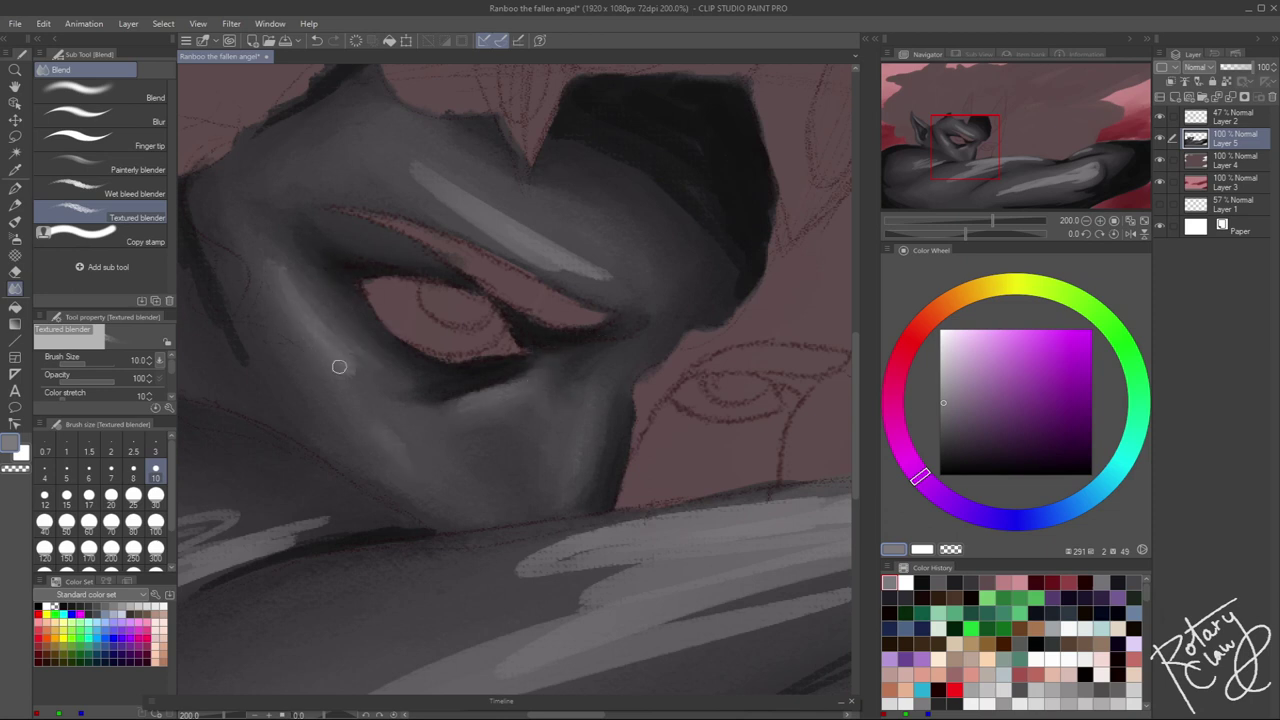
# Blend the brow highlight and the dark patch on the forehead with the Textured blender at sizes 15 and 20
pyautogui.press(']')
pyautogui.moveTo(385, 165); pyautogui.dragTo(300, 200)
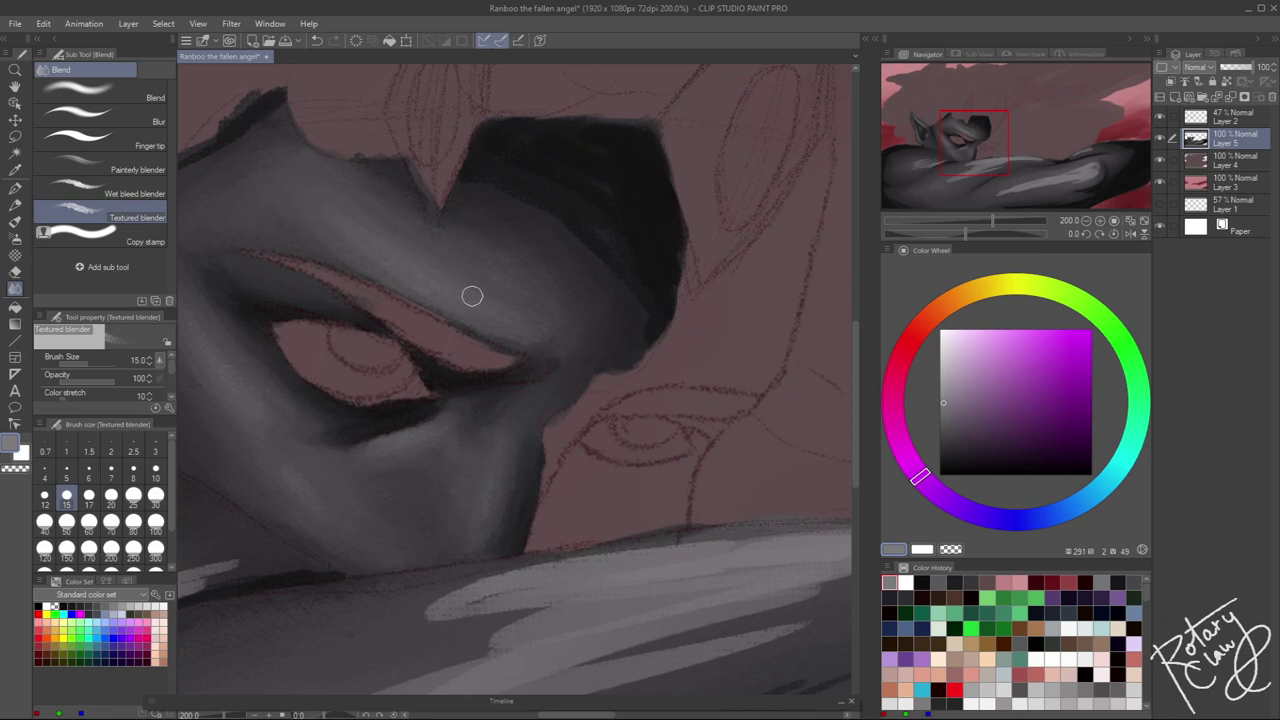
pyautogui.press(']')
pyautogui.moveTo(464, 230); pyautogui.dragTo(410, 222)
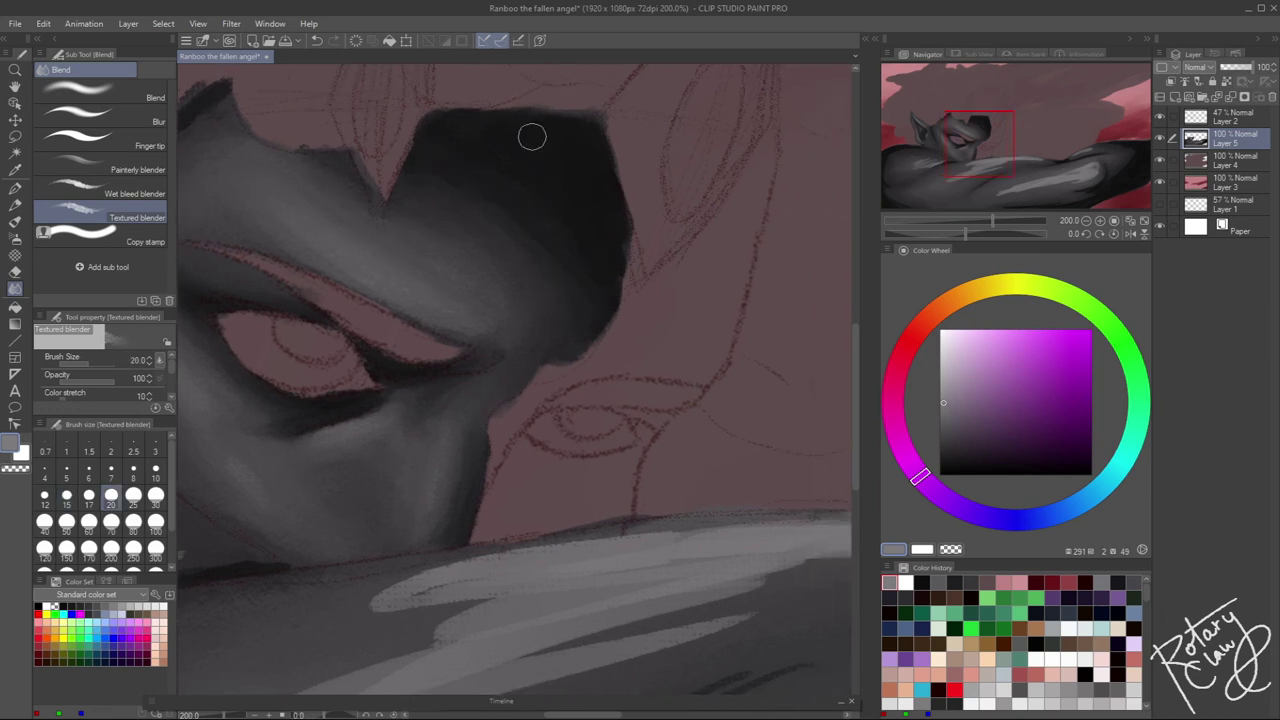
# Smooth the highlights on the ear's rim and inner fold with the Textured blender at sizes 15 and 10
pyautogui.scroll(-6, 589, 316)
pyautogui.scroll(6, 560, 293)
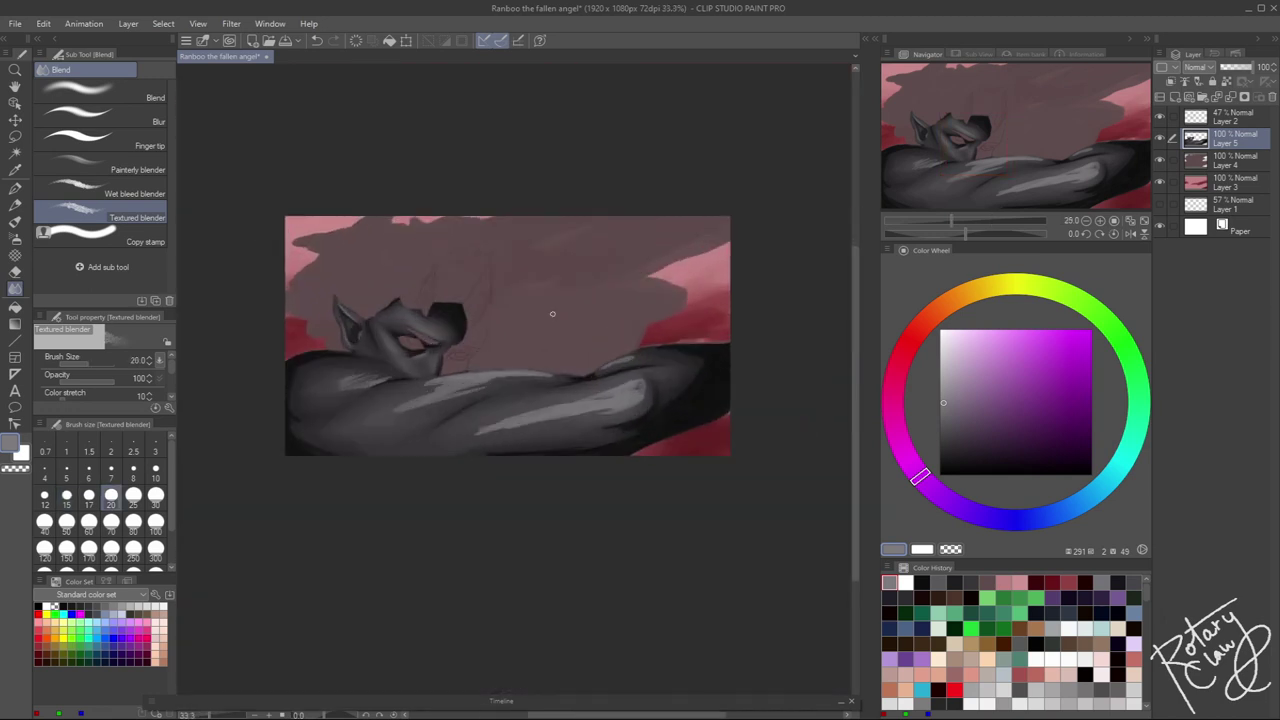
pyautogui.press('[')
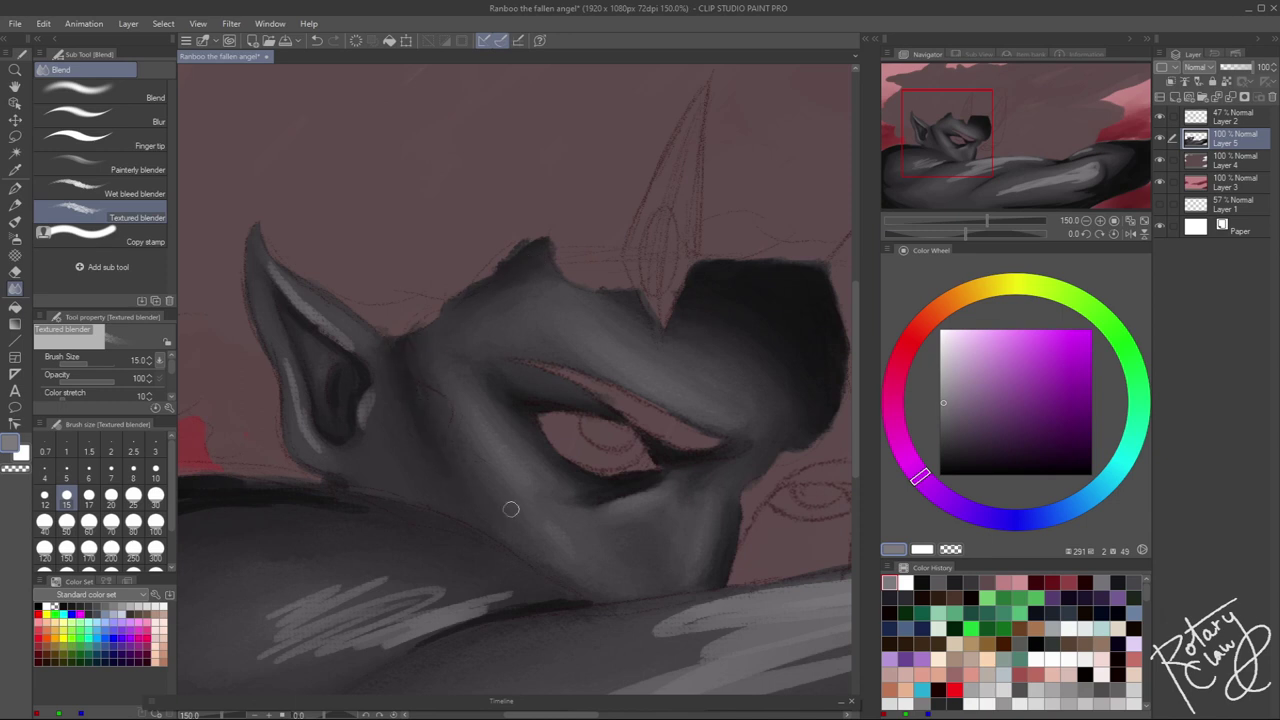
pyautogui.press('[')
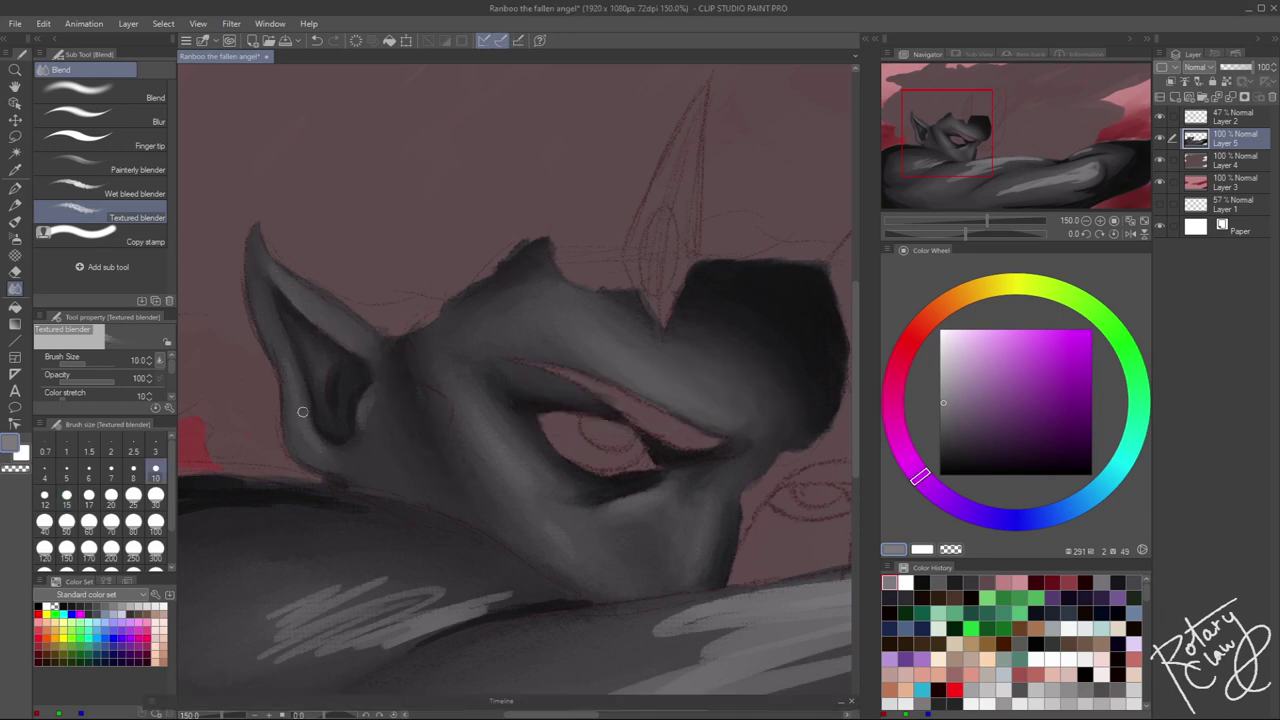
# Smooth the hatched highlight on the shoulder with the Textured blender, raising its size to 20
pyautogui.scroll(-6, 350, 436)
pyautogui.scroll(2, 385, 438)
pyautogui.press(']')
pyautogui.scroll(2, 405, 405)
pyautogui.press(']')
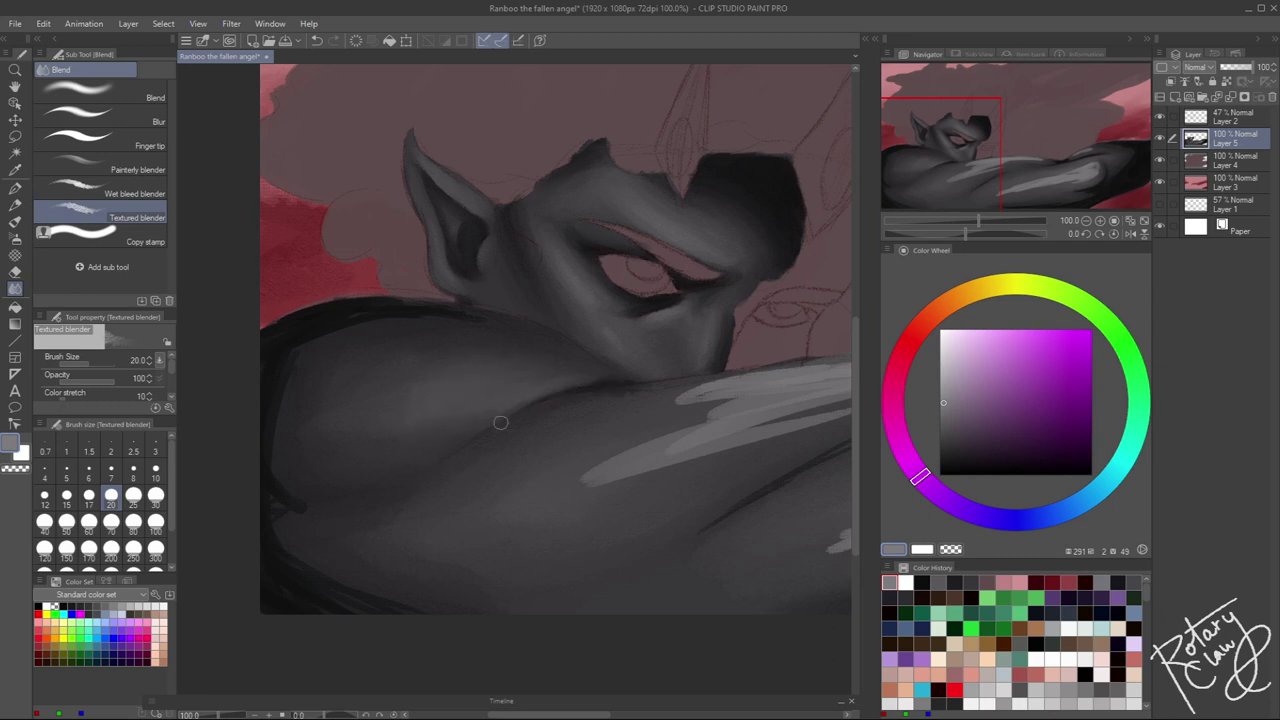
# Blend the shoulder's dark outer edge and lower corner with the Textured blender at size 40, then reduce the size to 25
pyautogui.press(']')
pyautogui.press(']')
pyautogui.press(']')
pyautogui.moveTo(502, 406); pyautogui.dragTo(559, 396)
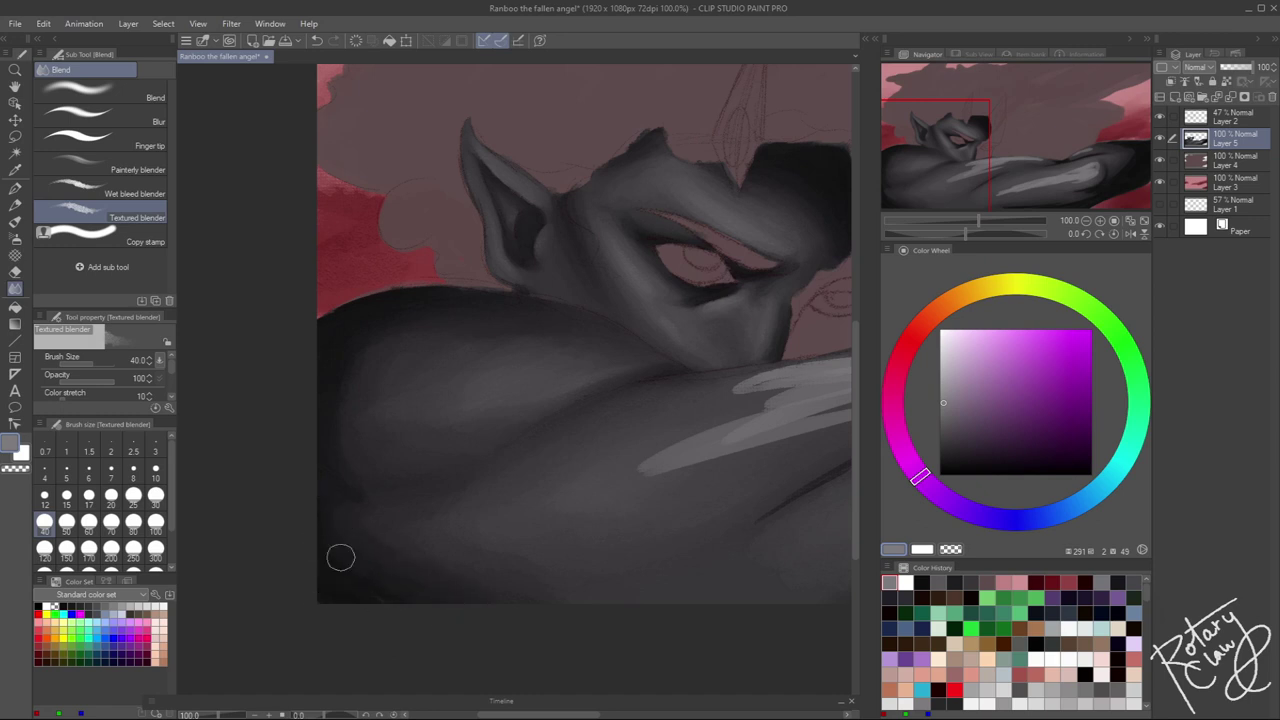
pyautogui.press('[')
pyautogui.press('[')
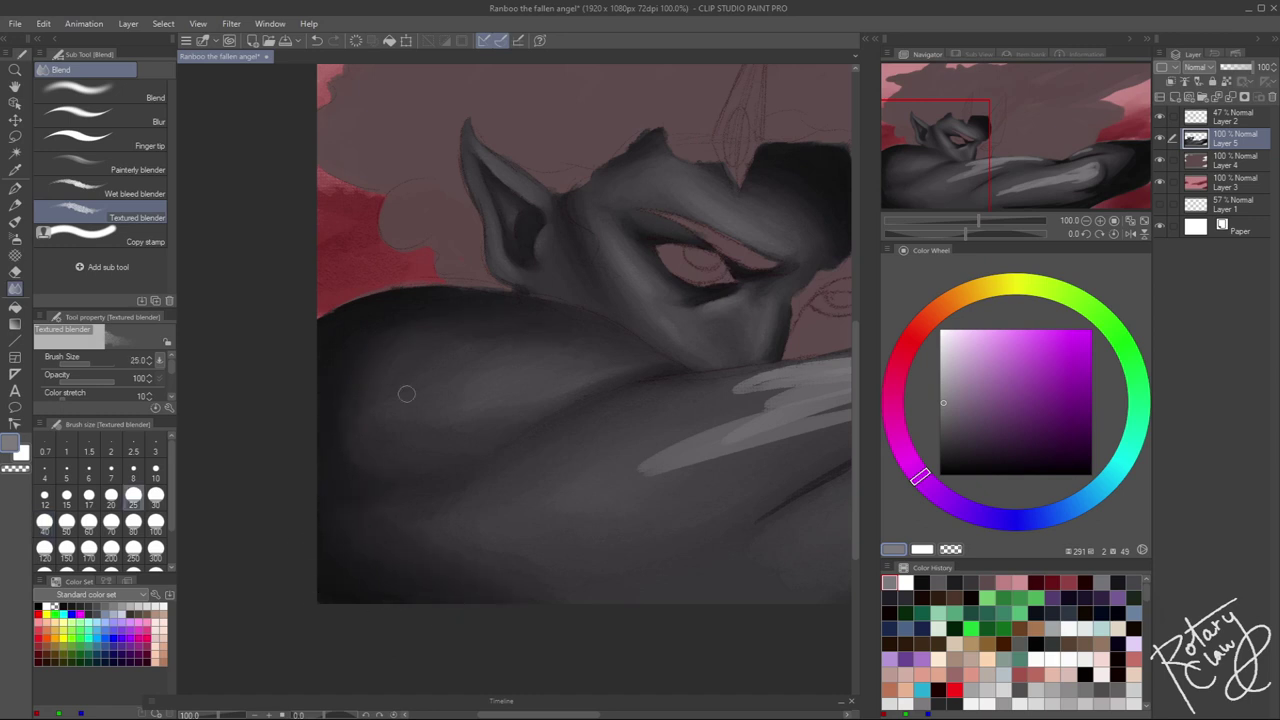
# Blend the highlight strokes on the arm just below the face with the Textured blender at size 25
pyautogui.scroll(-5, 622, 476)
pyautogui.scroll(5, 519, 430)
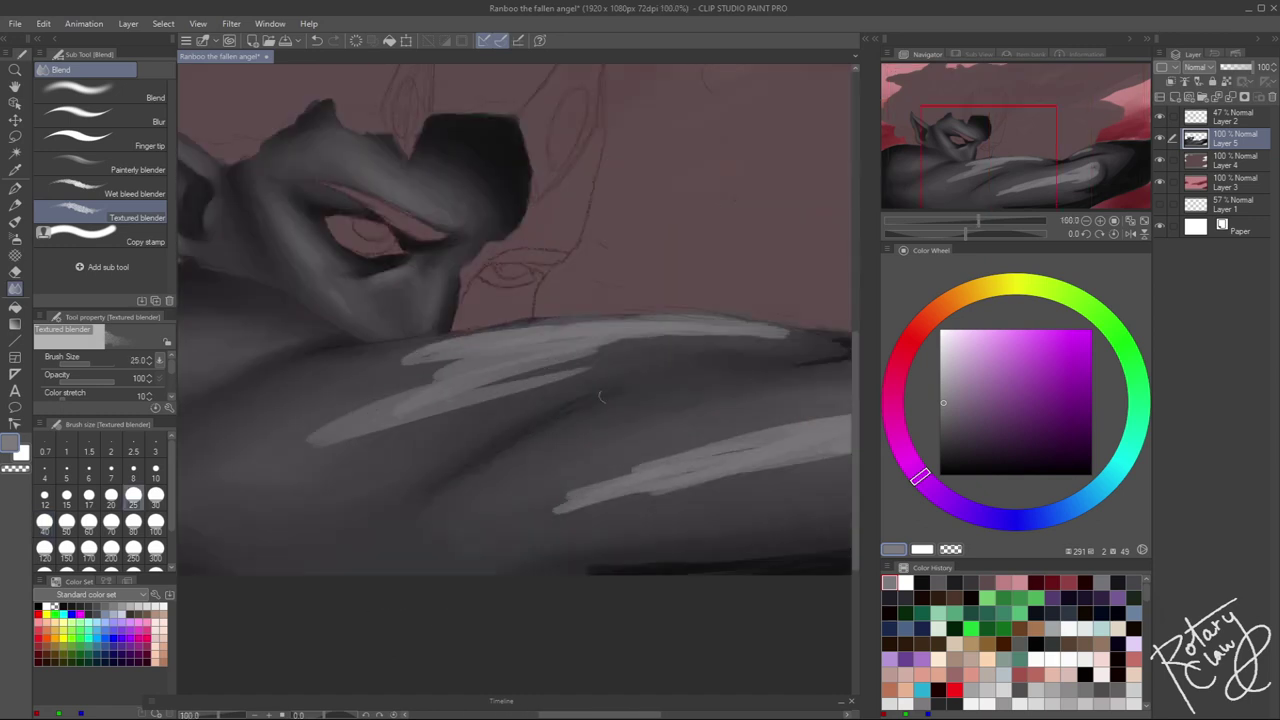
pyautogui.moveTo(548, 419); pyautogui.dragTo(596, 419)
pyautogui.moveTo(700, 345)
pyautogui.mouseDown()
pyautogui.moveTo(366, 434)
pyautogui.moveTo(528, 380)
pyautogui.moveTo(434, 431)
pyautogui.mouseUp()
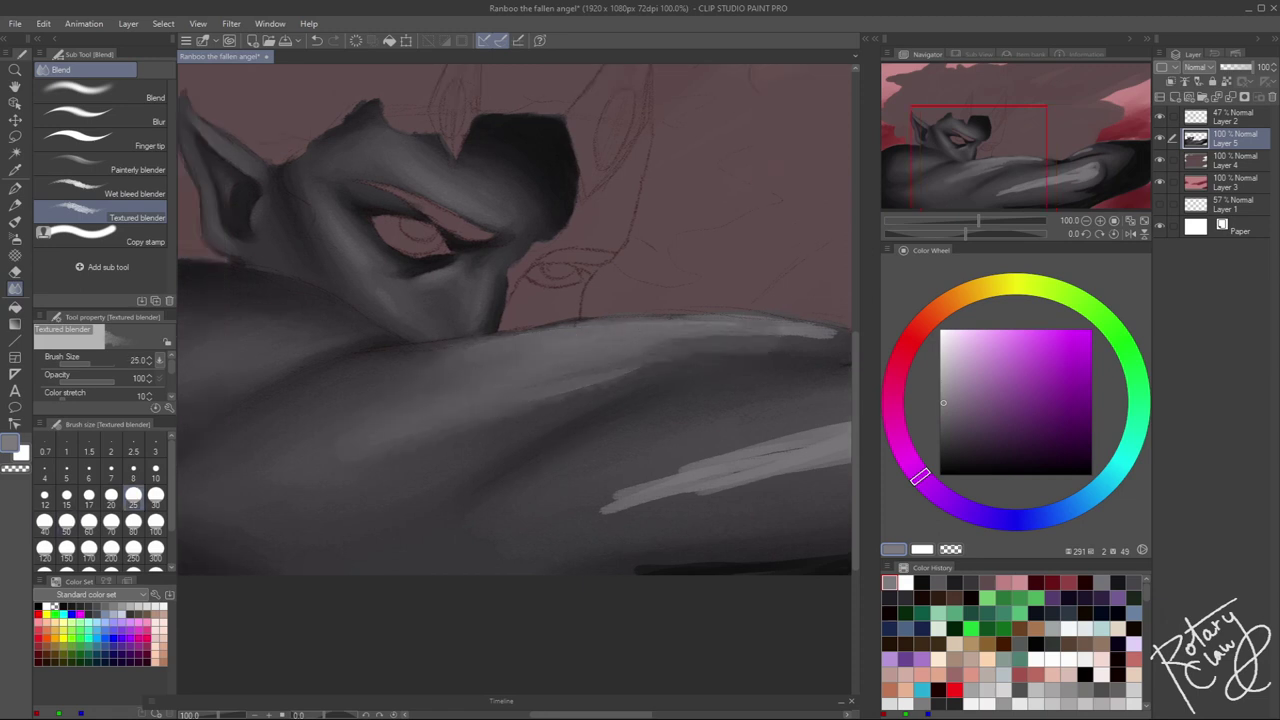
pyautogui.moveTo(717, 321); pyautogui.dragTo(631, 350)
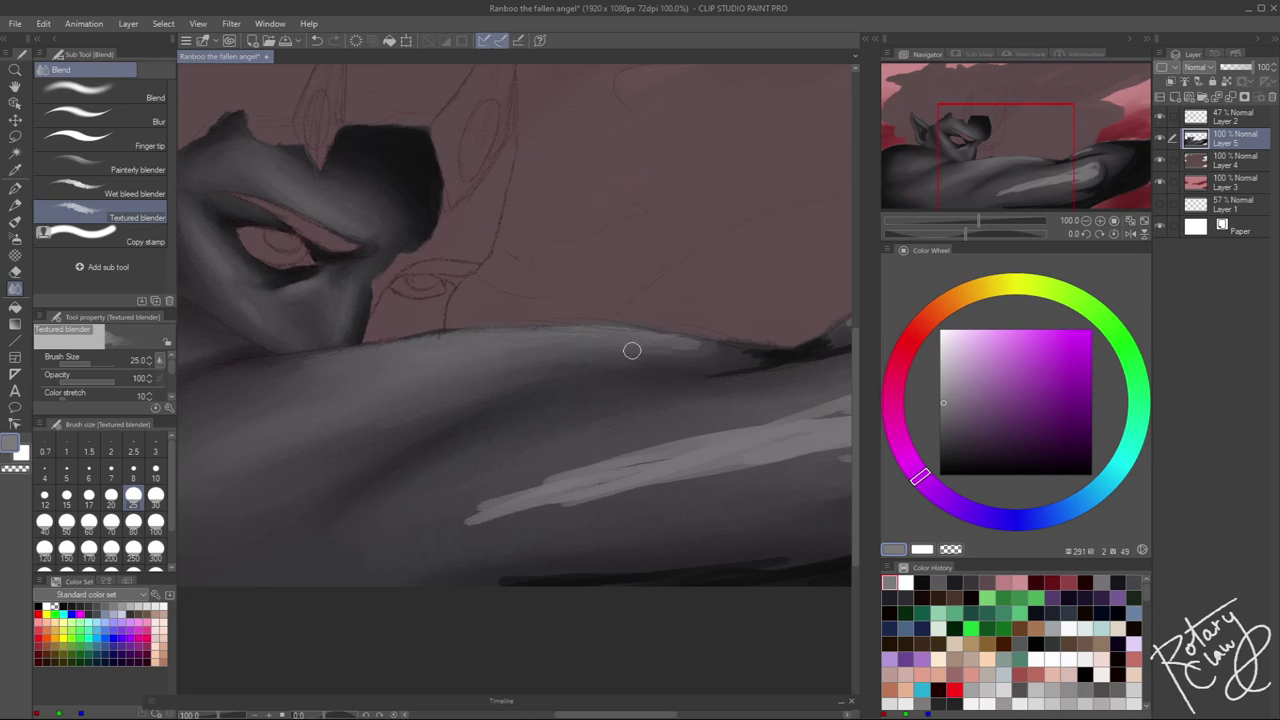
# Blend the small highlight and dark crease where the rear arm emerges, using the Textured blender at sizes 25 and 17
pyautogui.moveTo(569, 399); pyautogui.dragTo(260, 440)
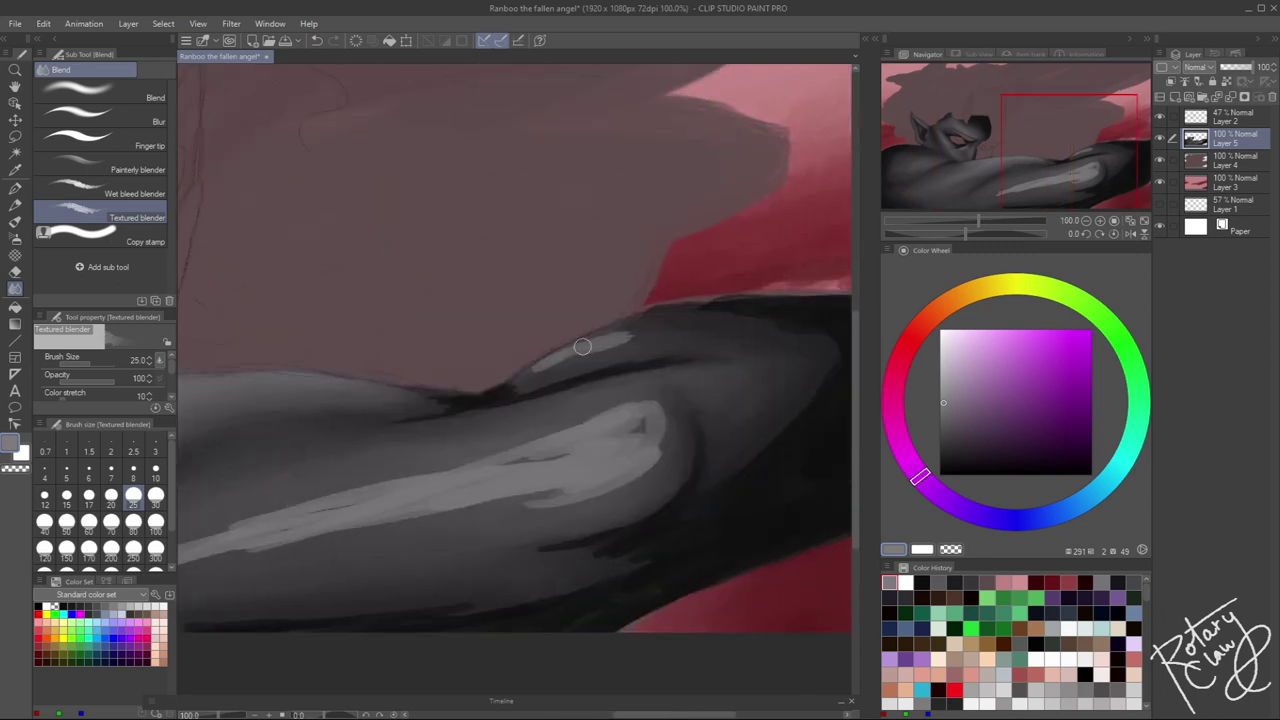
pyautogui.press('[')
pyautogui.press('[')
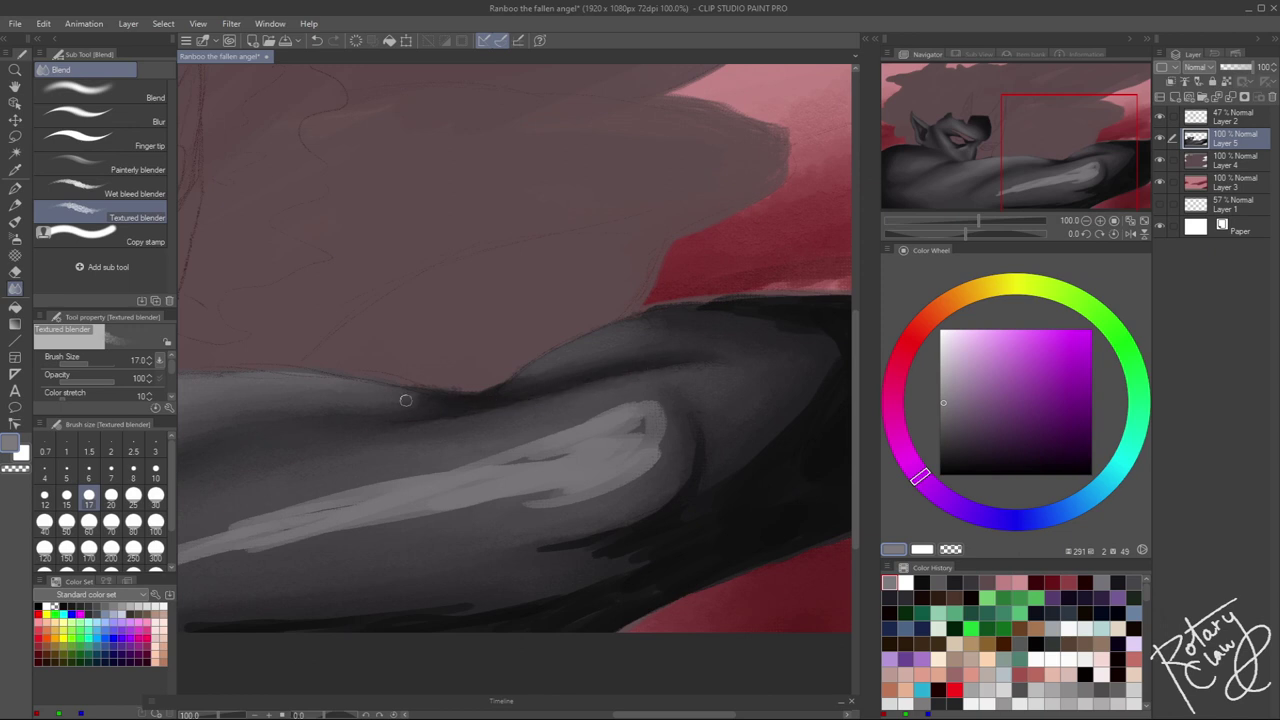
# Smooth the long highlight on the front forearm with the Textured blender at sizes 30 and 50
pyautogui.press(']')
pyautogui.press(']')
pyautogui.press(']')
pyautogui.moveTo(693, 331); pyautogui.dragTo(793, 276)
pyautogui.moveTo(640, 440); pyautogui.dragTo(270, 505)
pyautogui.moveTo(580, 398); pyautogui.dragTo(785, 362)
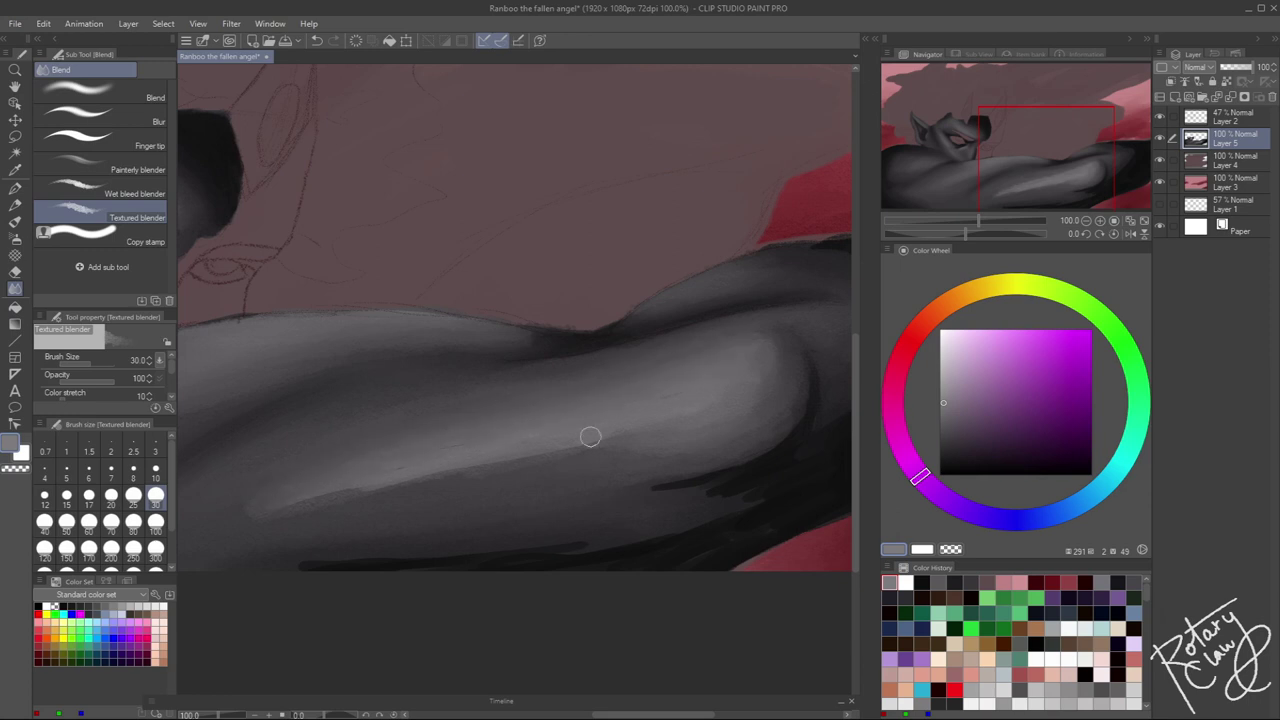
pyautogui.press(']')
pyautogui.press(']')
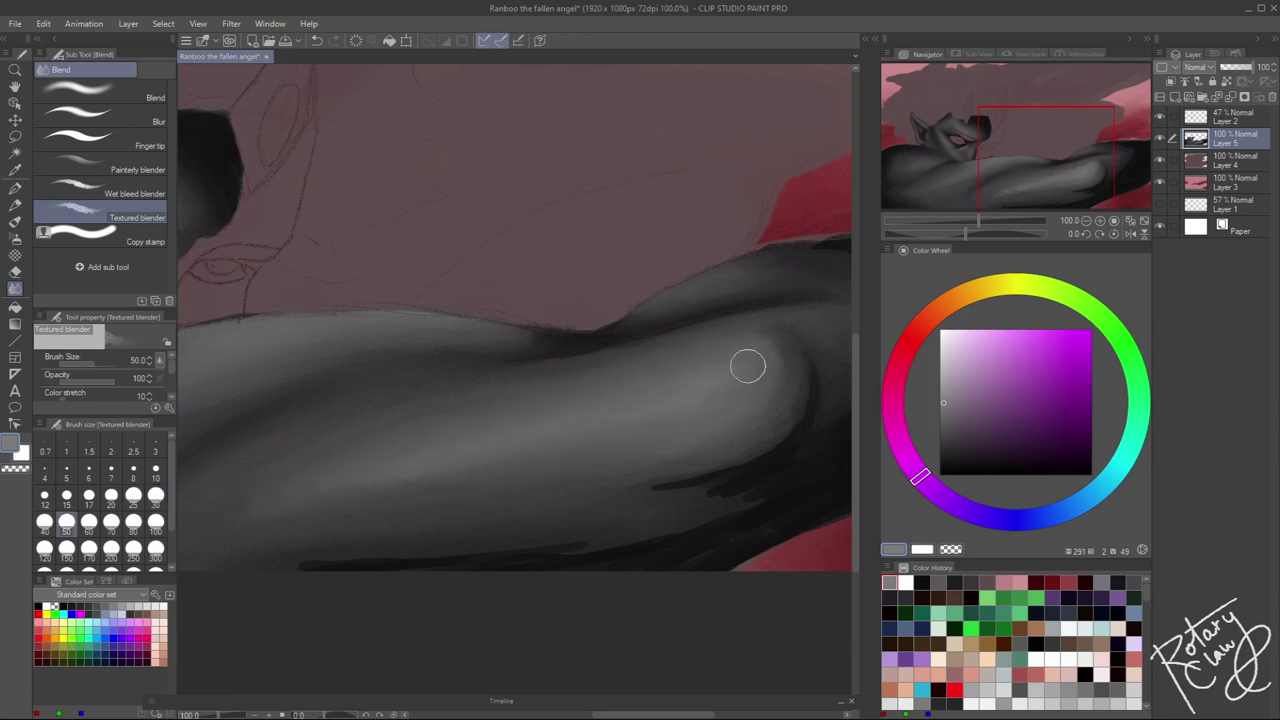
# Blend the dark strokes beneath the front forearm's rounded end and along its lower edge, finishing with the Textured blender at size 30
pyautogui.press('[')
pyautogui.press('[')
pyautogui.scroll(-4, 689, 509)
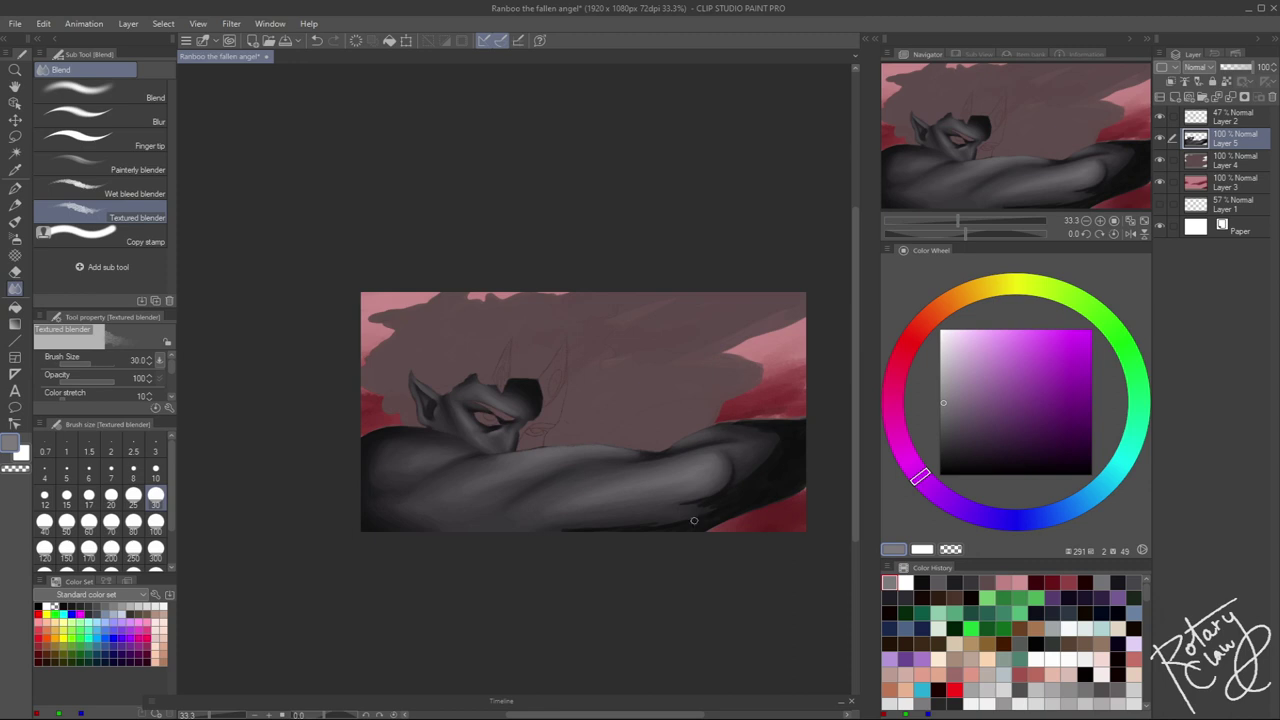
pyautogui.scroll(7, 727, 481)
pyautogui.hscroll(3, 727, 481)
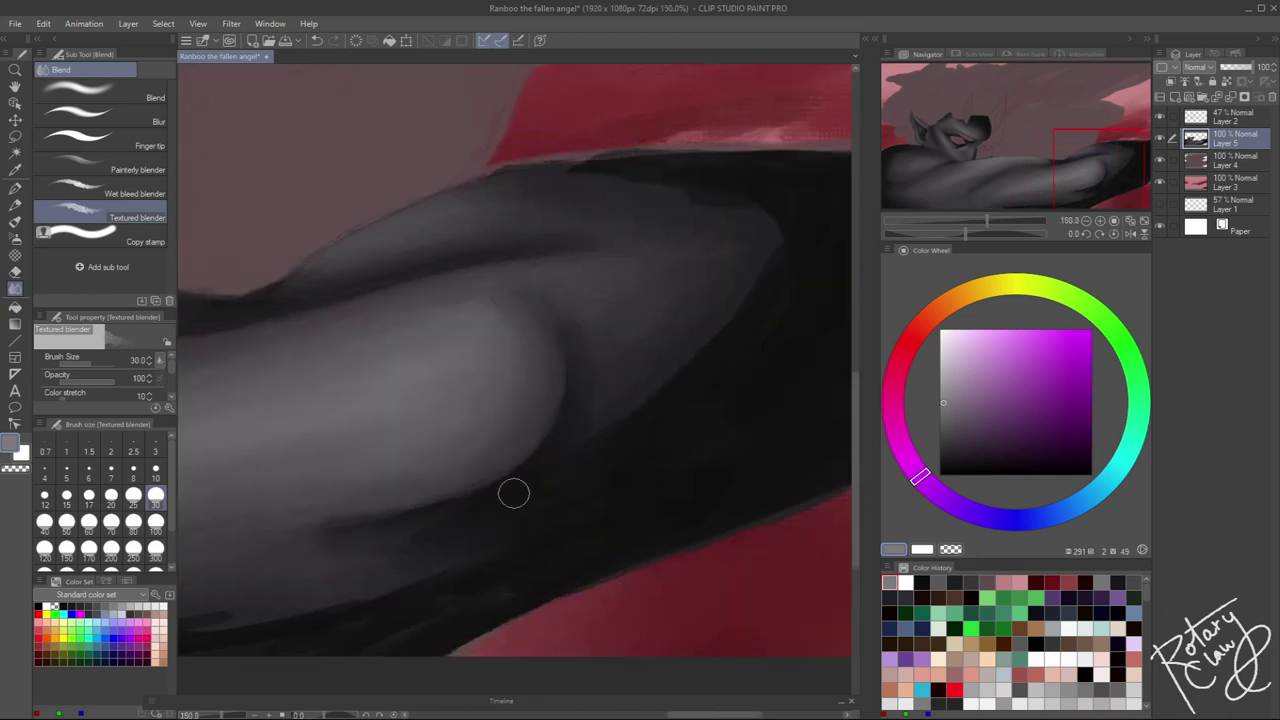
pyautogui.press('[')
pyautogui.press('[')
pyautogui.press('[')
pyautogui.press('[')
pyautogui.scroll(-2, 625, 427)
pyautogui.press(']')
pyautogui.press(']')
pyautogui.press(']')
pyautogui.press(']')
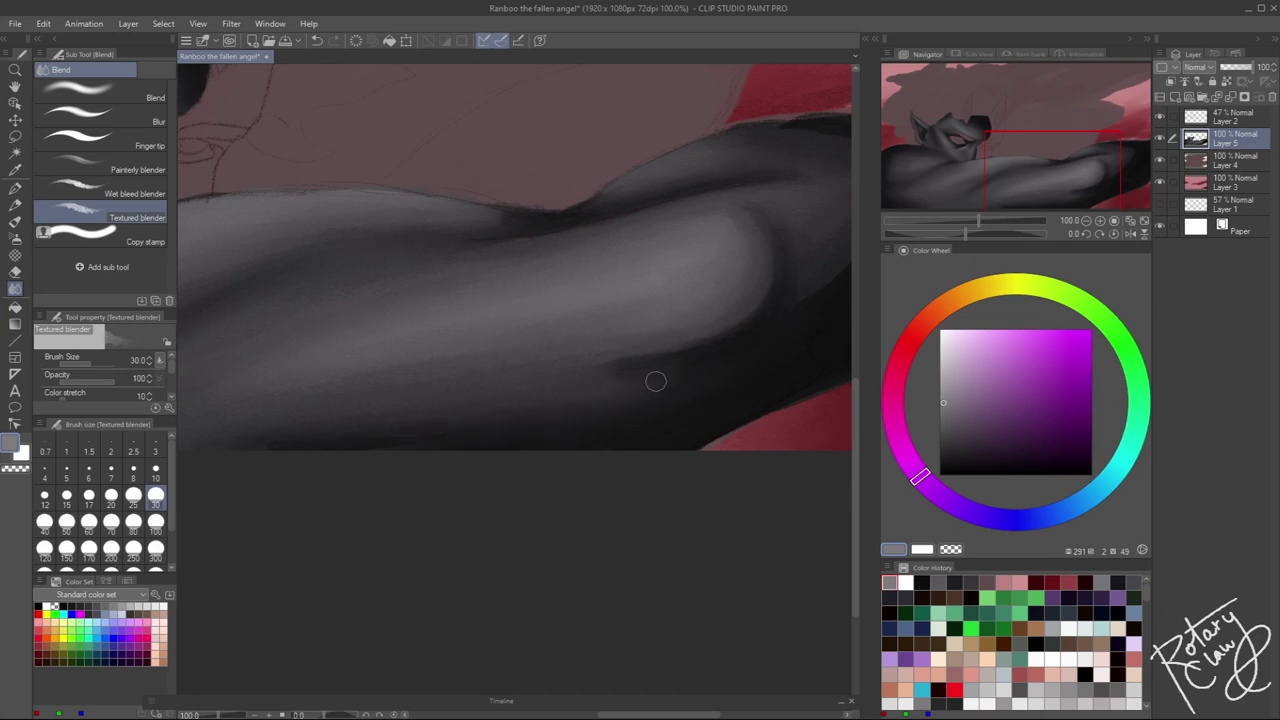
# Blend the grey-to-black transition on the far end of the arm near the canvas edge with the Textured blender at size 25
pyautogui.hscroll(3, 545, 454)
pyautogui.scroll(2, 530, 456)
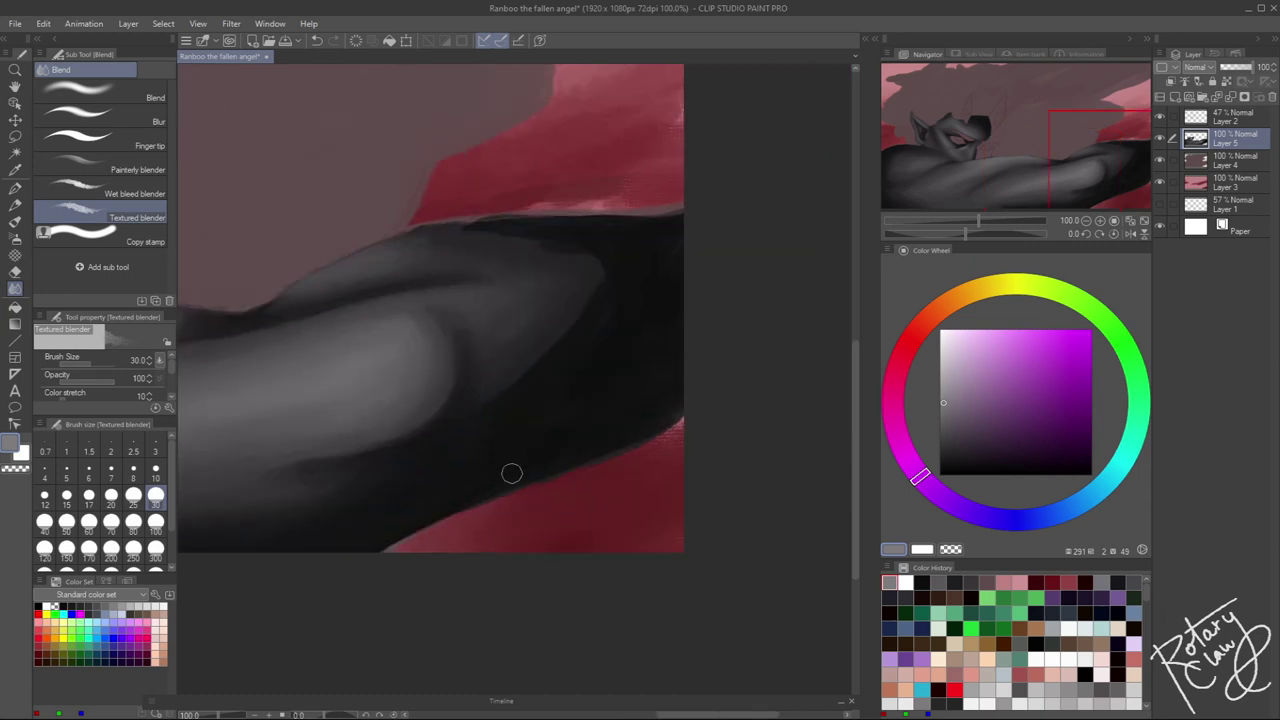
pyautogui.scroll(2, 617, 261)
pyautogui.press('[')
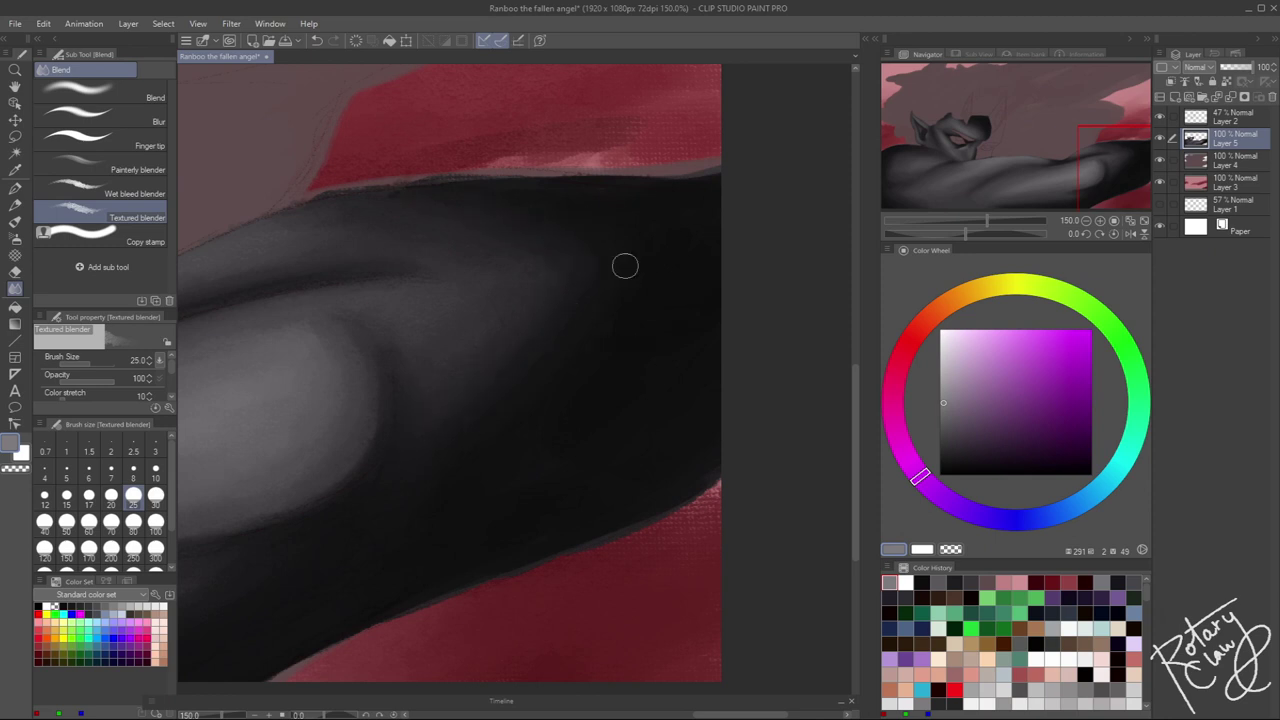
# Hide the sketch on Layer 2 and soften the jaw, shoulder and ear edges with the Textured blender at size 12
pyautogui.scroll(-5, 625, 265)
pyautogui.scroll(6, 591, 306)
pyautogui.press('[')
pyautogui.press('[')
pyautogui.press('[')
pyautogui.press('[')
pyautogui.scroll(-1, 610, 469)
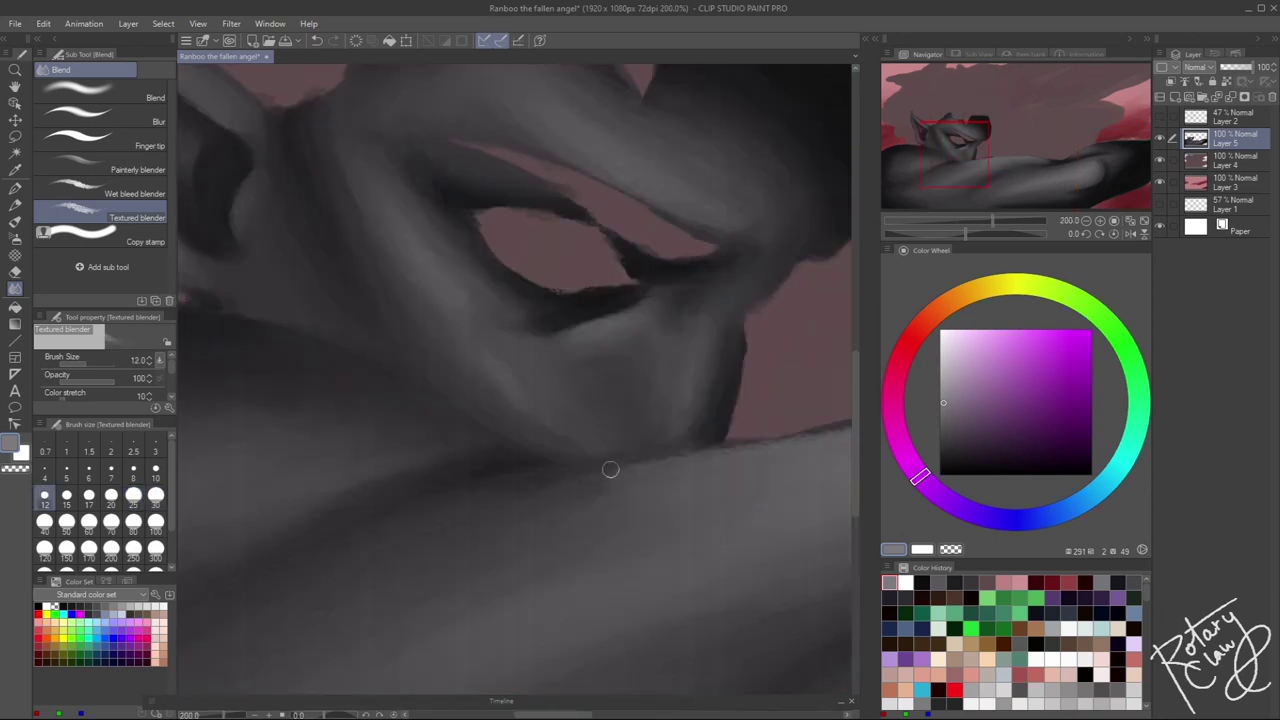
pyautogui.hscroll(-5, 610, 469)
pyautogui.scroll(2, 632, 296)
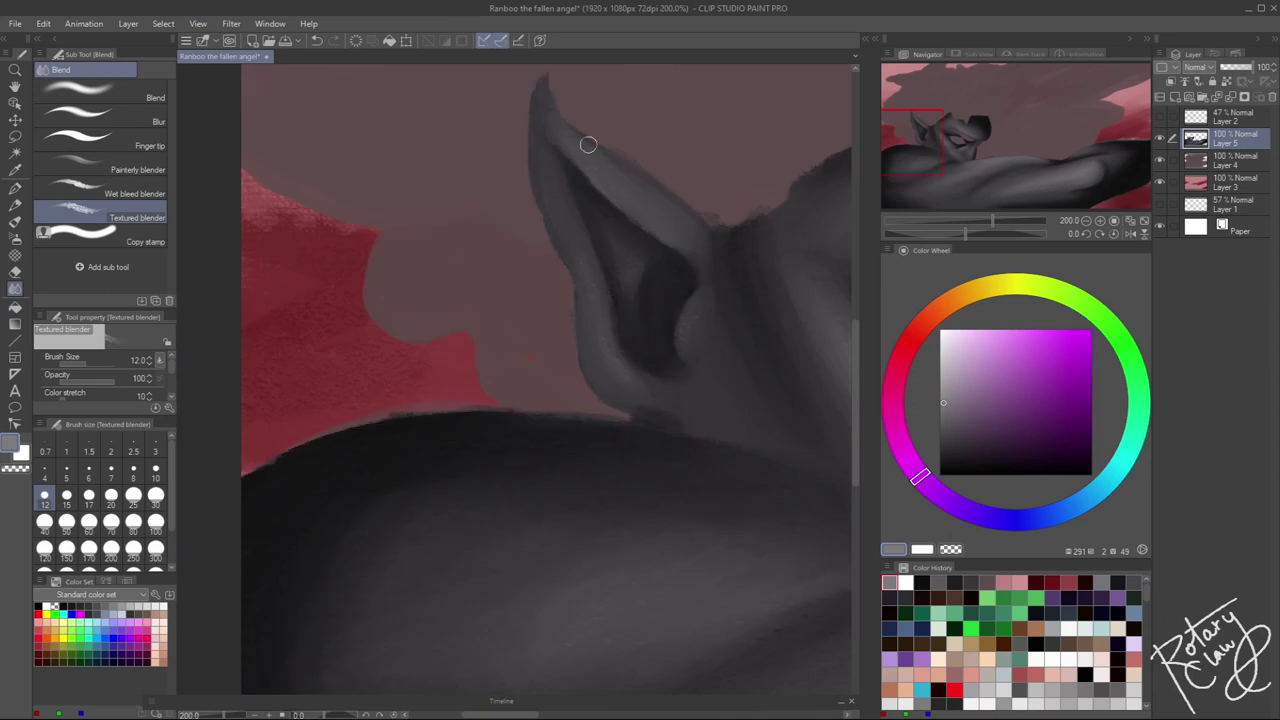
# Clean the outline of the nose and forehead with the Hard eraser at size 4, and undo the last two changes
pyautogui.hscroll(5, 752, 290)
pyautogui.scroll(3, 751, 386)
pyautogui.scroll(-5, 746, 480)
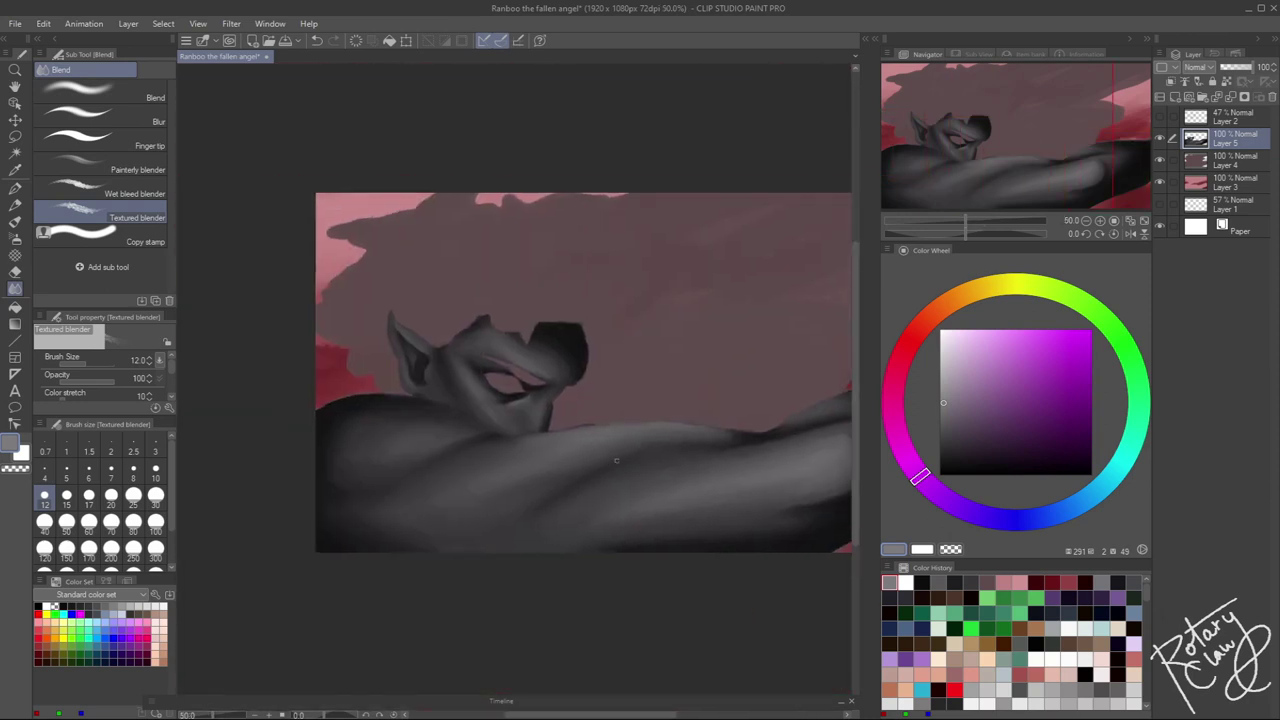
pyautogui.scroll(3, 524, 351)
pyautogui.scroll(2, 524, 351)
pyautogui.press('e')
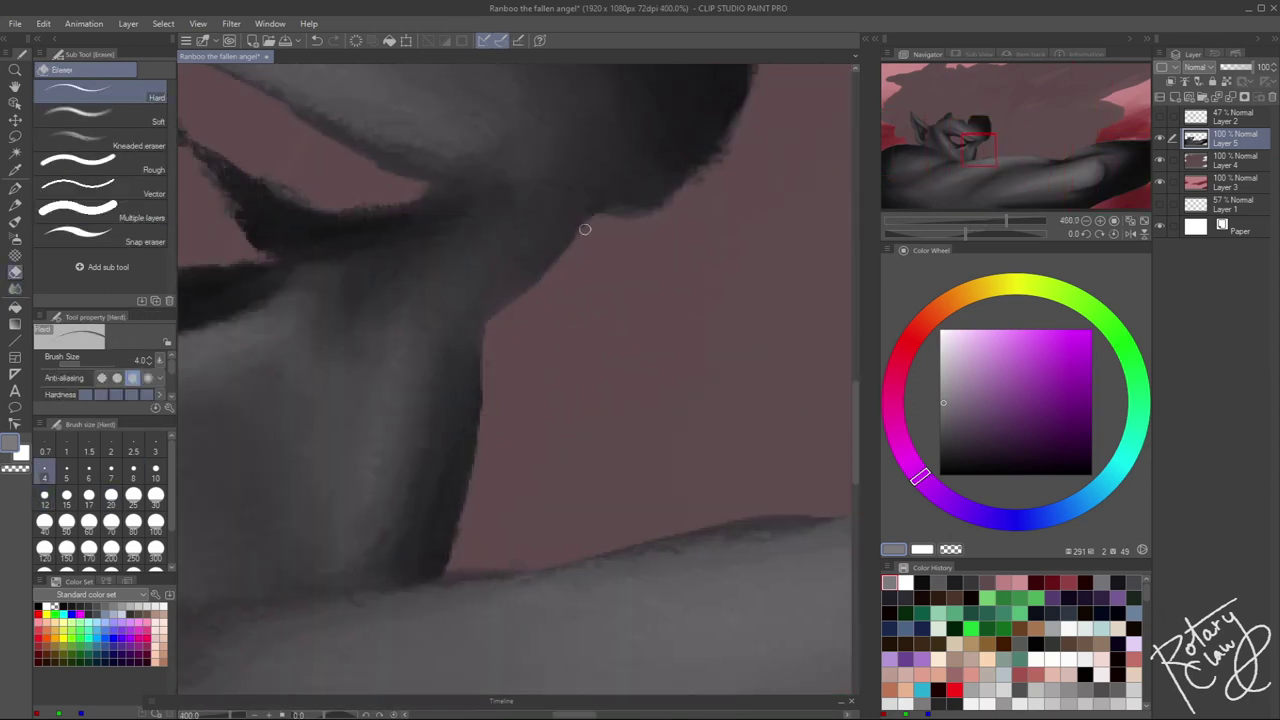
pyautogui.scroll(3, 585, 229)
pyautogui.hscroll(2, 540, 406)
pyautogui.moveTo(470, 480); pyautogui.dragTo(465, 265)
pyautogui.moveTo(411, 105)
pyautogui.mouseDown()
pyautogui.moveTo(480, 314)
pyautogui.moveTo(470, 455)
pyautogui.mouseUp()
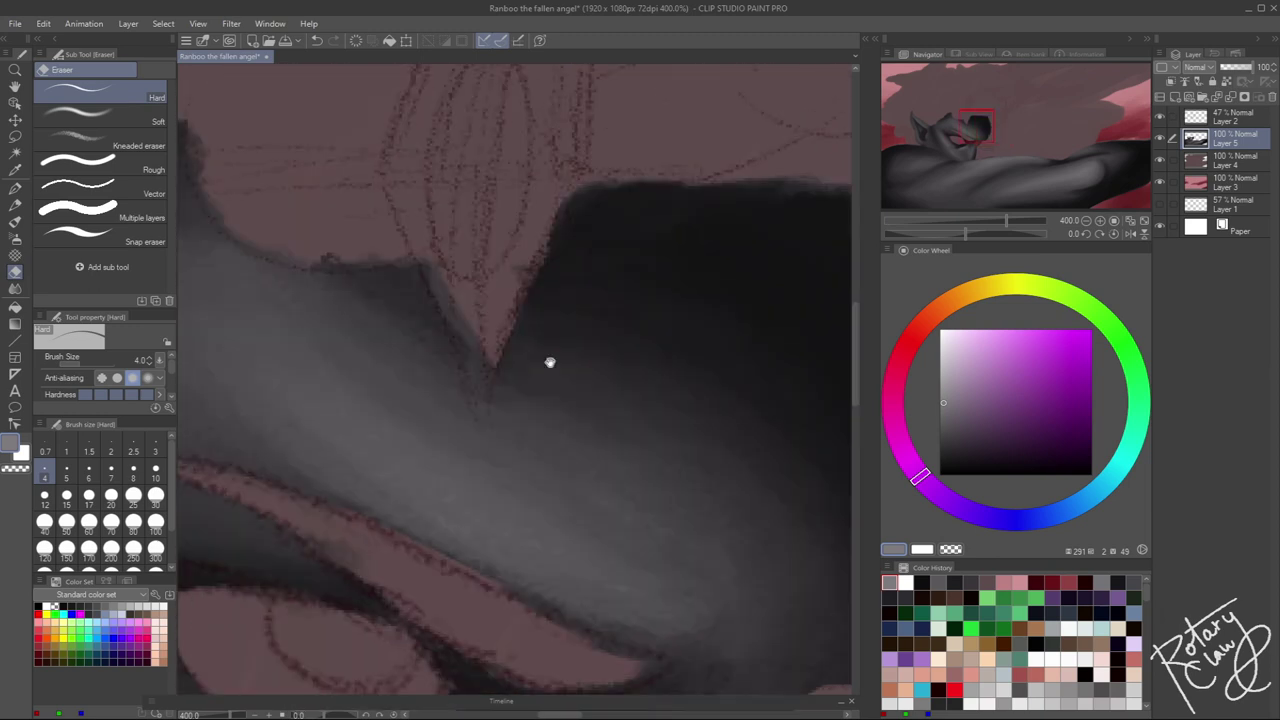
pyautogui.hotkey('ctrl', 'z')
pyautogui.hotkey('ctrl', 'z')
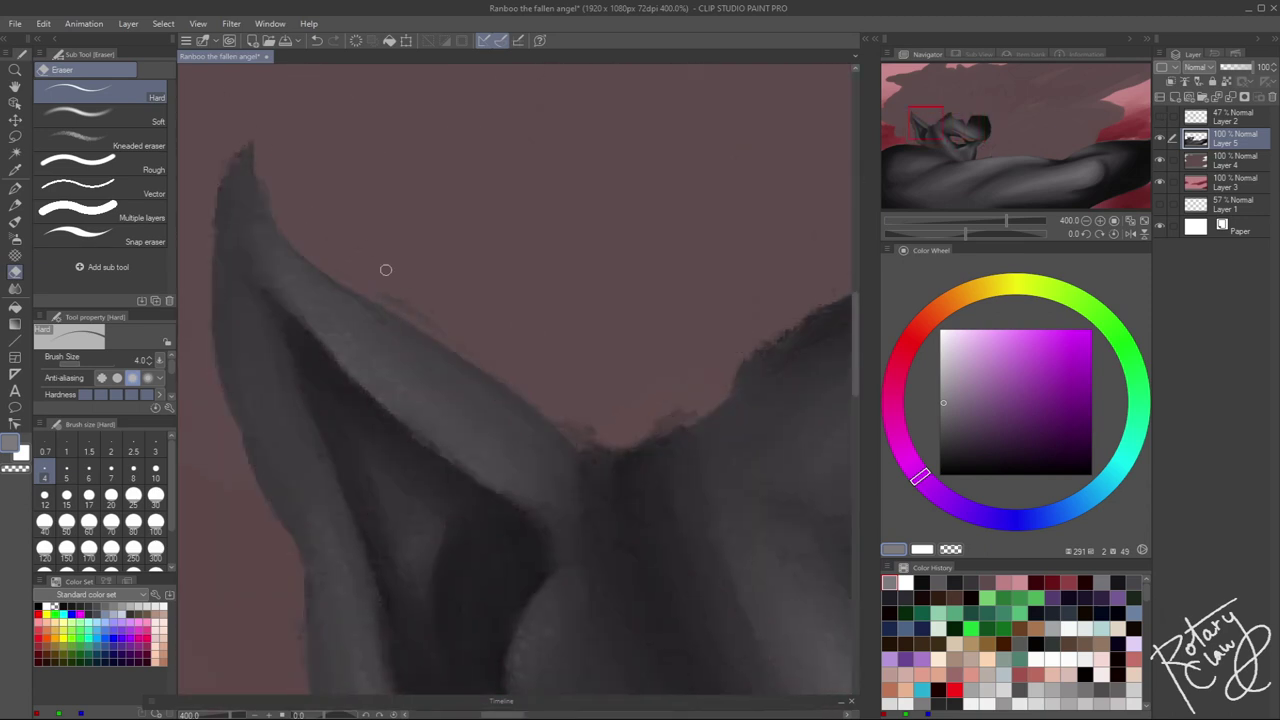
# Erase the stray paint around the ear's tip and outer contour with the Hard eraser at size 4
pyautogui.moveTo(357, 227); pyautogui.dragTo(472, 310)
pyautogui.moveTo(355, 232); pyautogui.dragTo(366, 194)
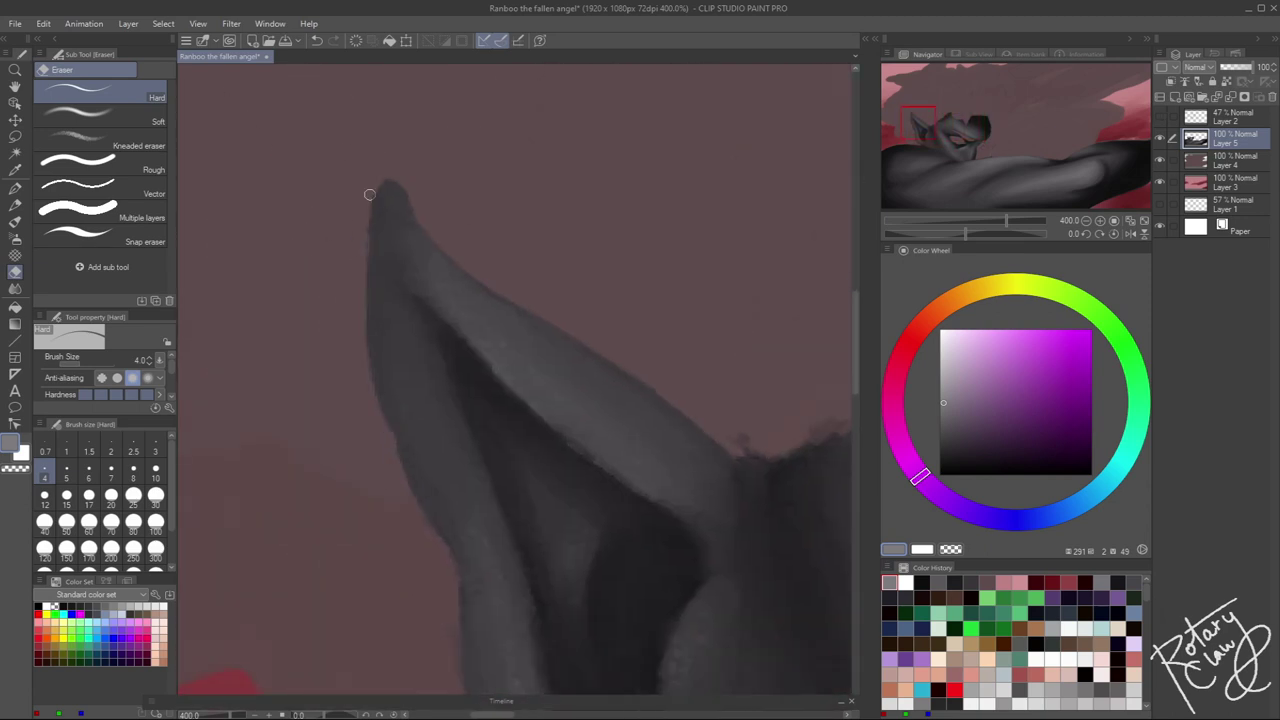
pyautogui.moveTo(355, 520); pyautogui.dragTo(350, 250)
pyautogui.moveTo(420, 523); pyautogui.dragTo(353, 334)
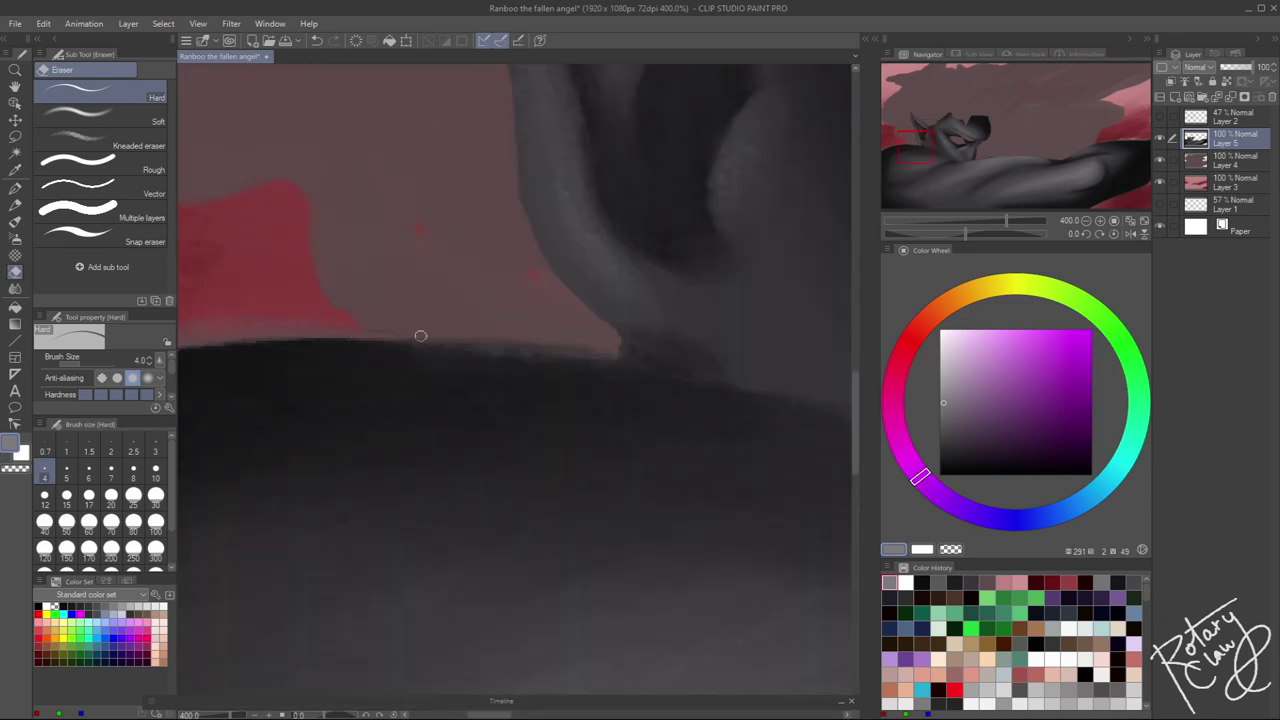
# Erase the stray paint along the upper contour of the shoulder and arm with the Hard eraser at size 4
pyautogui.moveTo(477, 341); pyautogui.dragTo(528, 306)
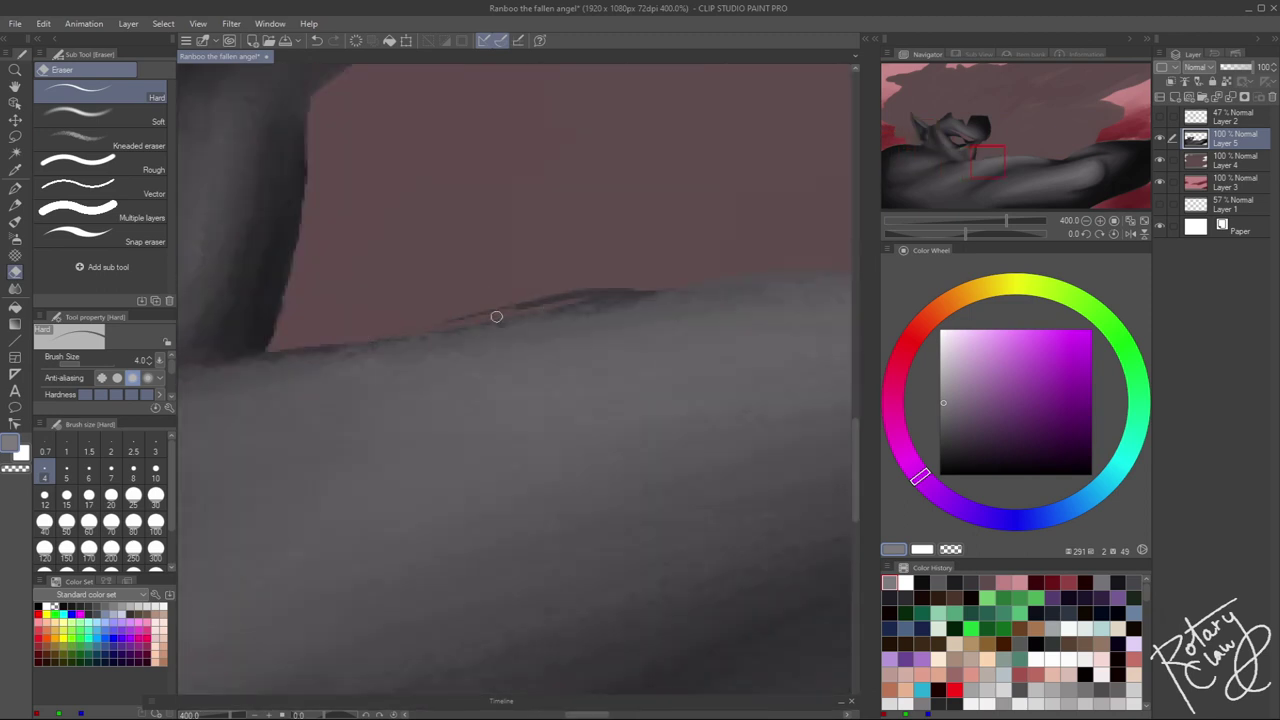
pyautogui.moveTo(792, 270); pyautogui.dragTo(299, 364)
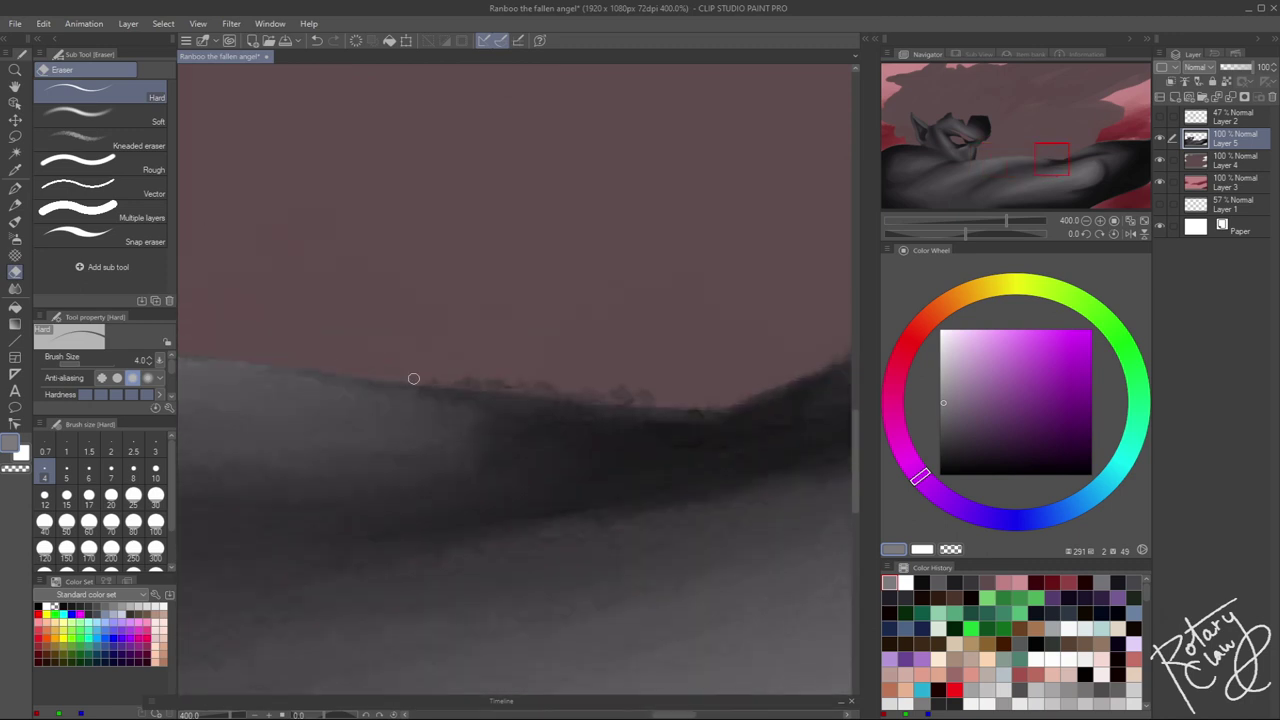
pyautogui.moveTo(583, 395); pyautogui.dragTo(369, 429)
pyautogui.moveTo(654, 375); pyautogui.dragTo(684, 321)
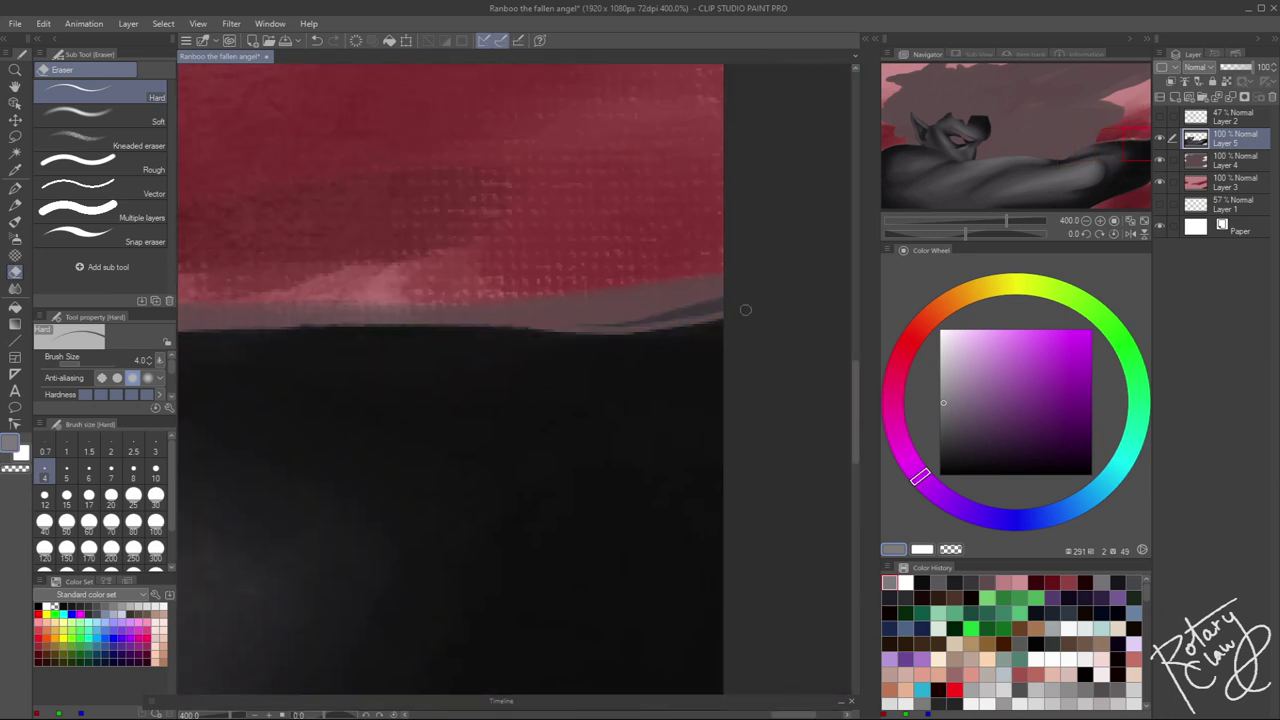
# Clean the lower contour of the arm against the red background with the Hard eraser at size 4
pyautogui.scroll(-2, 674, 317)
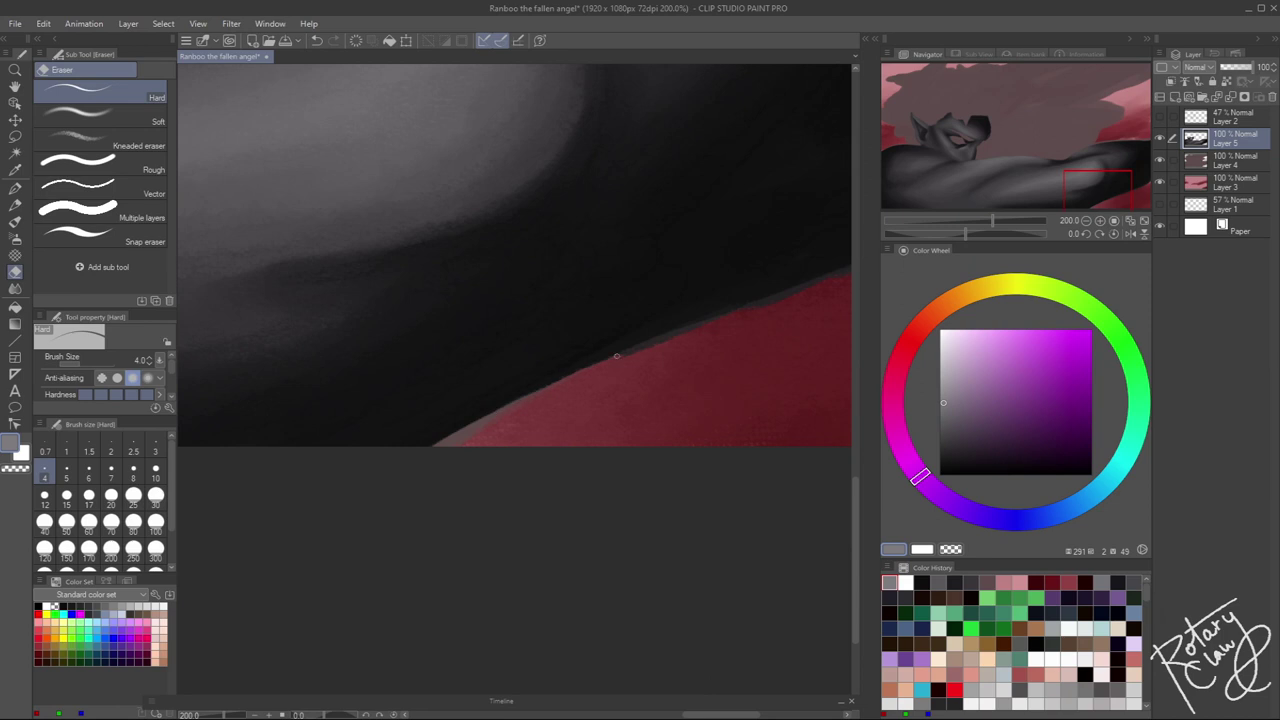
pyautogui.scroll(2, 592, 369)
pyautogui.moveTo(592, 369); pyautogui.dragTo(420, 457)
pyautogui.moveTo(534, 429)
pyautogui.mouseDown()
pyautogui.moveTo(481, 447)
pyautogui.moveTo(506, 462)
pyautogui.moveTo(724, 321)
pyautogui.mouseUp()
pyautogui.scroll(-5, 777, 451)
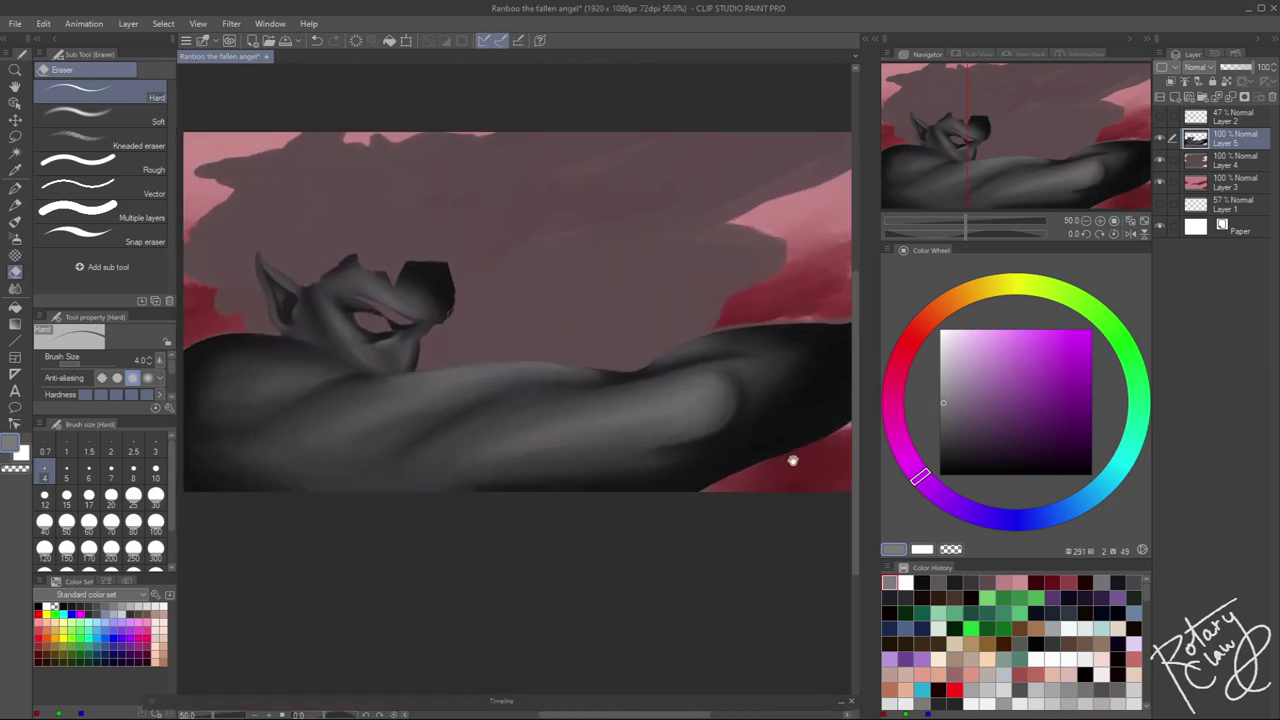
pyautogui.scroll(5, 374, 329)
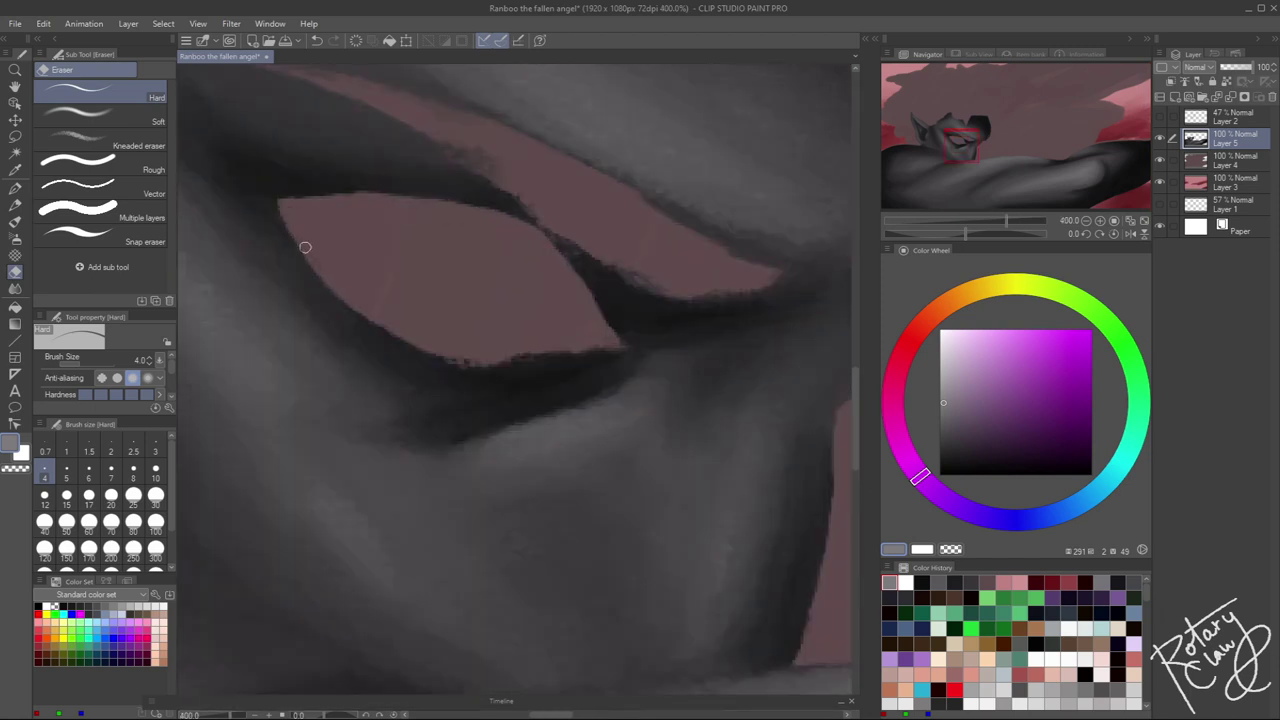
pyautogui.scroll(-5, 555, 353)
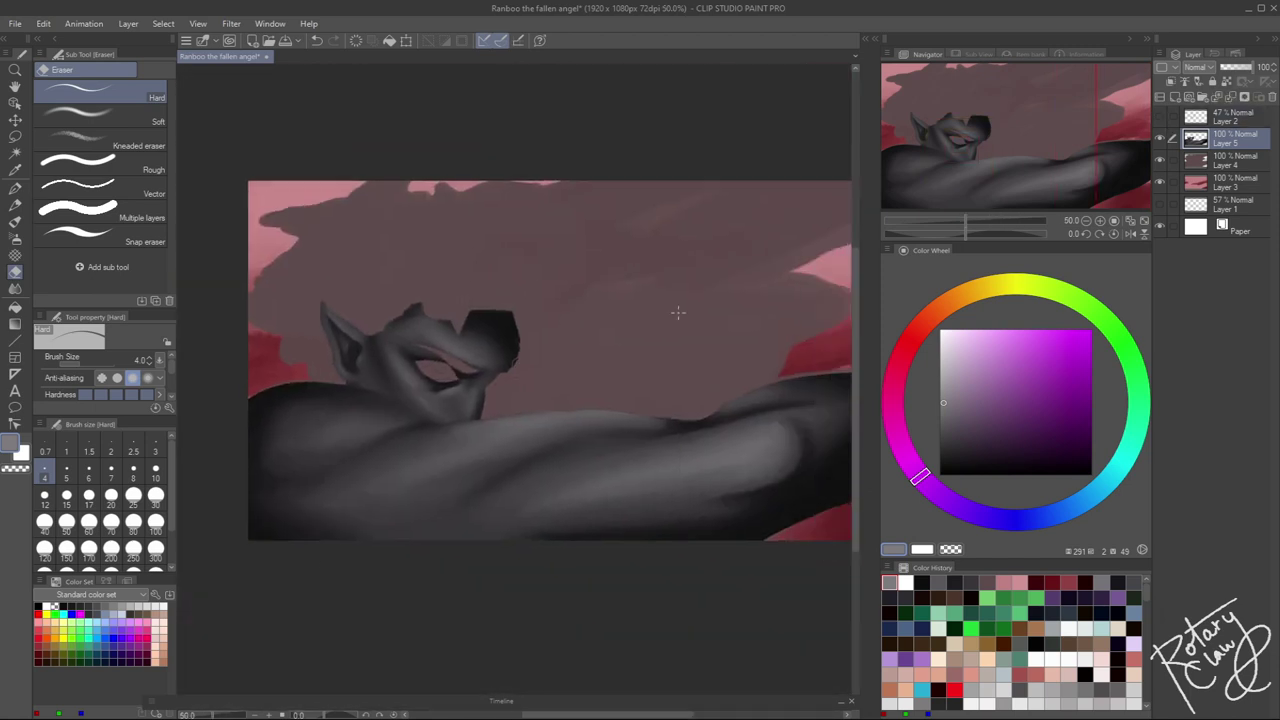
pyautogui.scroll(5, 457, 380)
pyautogui.scroll(-1, 590, 348)
pyautogui.scroll(-3, 590, 348)
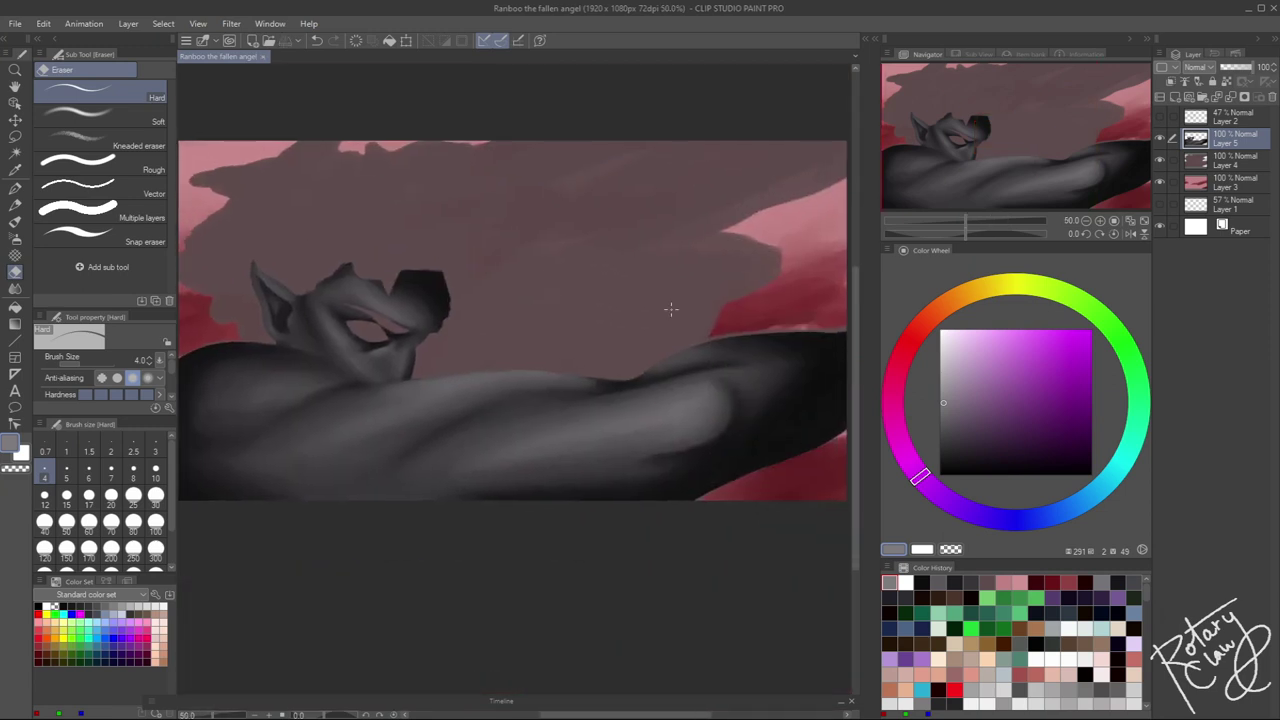
# Add a new layer beneath the dark grey paint and block in the other half's forehead in light grey with Oil paint at size 20
pyautogui.hotkey('ctrl', 'shift', 'n')
pyautogui.click(950, 343)
pyautogui.press('b')
pyautogui.scroll(3, 451, 329)
pyautogui.moveTo(457, 334)
pyautogui.mouseDown()
pyautogui.moveTo(588, 170)
pyautogui.moveTo(545, 405)
pyautogui.mouseUp()
pyautogui.moveTo(400, 405); pyautogui.dragTo(529, 318)
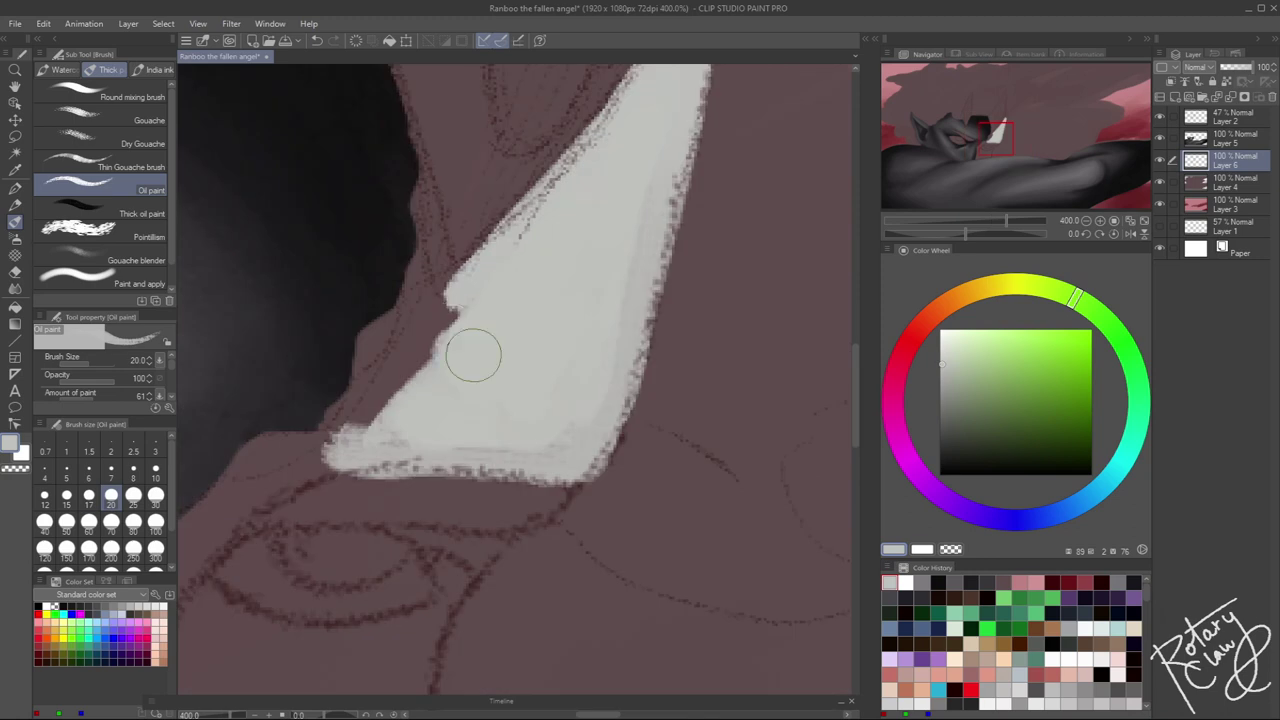
# Extend the light grey along the ragged border with the dark half using a smaller Oil paint brush
pyautogui.scroll(2, 529, 318)
pyautogui.press('[')
pyautogui.press('[')
pyautogui.press('[')
pyautogui.press('[')
pyautogui.press('[')
pyautogui.press('[')
pyautogui.moveTo(450, 290); pyautogui.dragTo(430, 130)
pyautogui.moveTo(430, 180)
pyautogui.mouseDown()
pyautogui.moveTo(443, 314)
pyautogui.moveTo(449, 296)
pyautogui.moveTo(443, 363)
pyautogui.moveTo(640, 290)
pyautogui.moveTo(400, 460)
pyautogui.mouseUp()
pyautogui.press(']')
pyautogui.moveTo(420, 370)
pyautogui.mouseDown()
pyautogui.moveTo(354, 597)
pyautogui.moveTo(420, 430)
pyautogui.mouseUp()
# Block in the light grey cheek and the area around the eye opening with Oil paint, ending at size 7
pyautogui.moveTo(640, 385)
pyautogui.mouseDown()
pyautogui.moveTo(700, 440)
pyautogui.moveTo(770, 385)
pyautogui.mouseUp()
pyautogui.press(']')
pyautogui.press(']')
pyautogui.moveTo(360, 650)
pyautogui.mouseDown()
pyautogui.moveTo(447, 657)
pyautogui.moveTo(615, 543)
pyautogui.moveTo(637, 567)
pyautogui.moveTo(699, 447)
pyautogui.moveTo(433, 434)
pyautogui.moveTo(553, 519)
pyautogui.moveTo(546, 476)
pyautogui.moveTo(629, 482)
pyautogui.moveTo(657, 500)
pyautogui.mouseUp()
pyautogui.press('[')
pyautogui.press('[')
pyautogui.press('[')
pyautogui.hotkey('ctrl', '0')
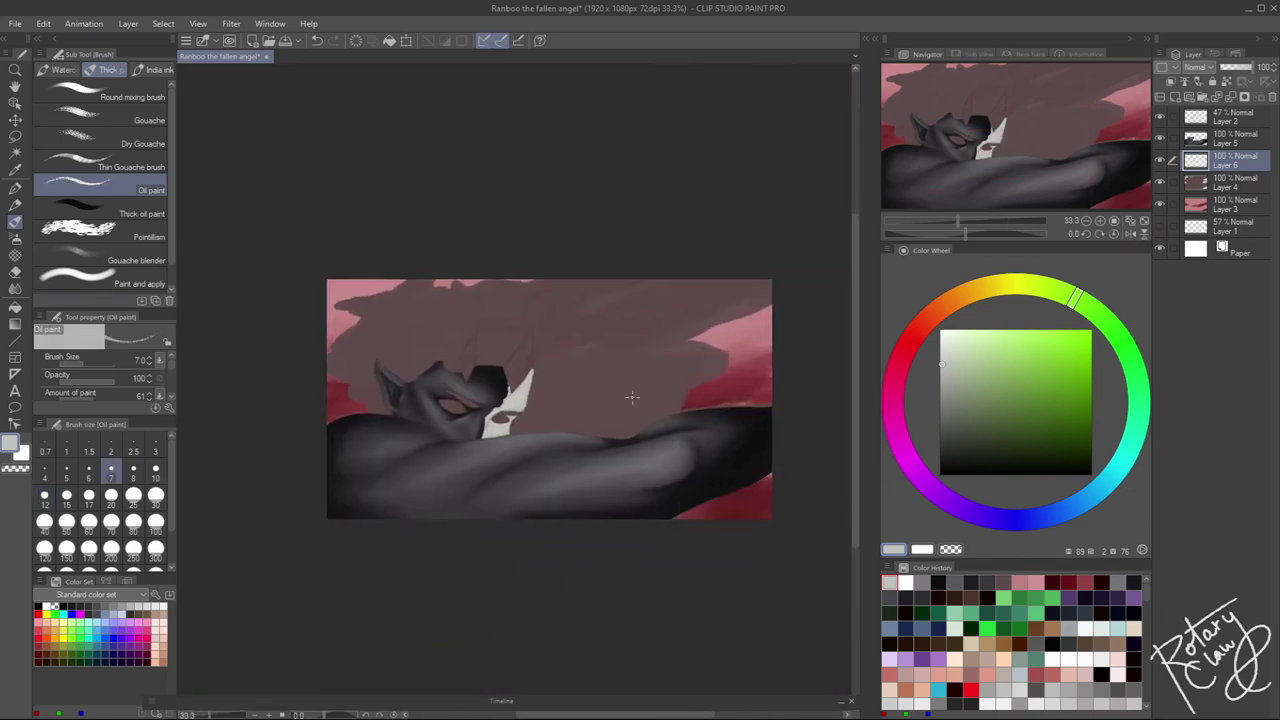
# Shade the light half of the face with a mid grey (HSV 89, 2, 61) and blend it with the Textured blender at size 12
pyautogui.scroll(3, 634, 394)
pyautogui.press(']')
pyautogui.press(']')
pyautogui.moveTo(566, 382)
pyautogui.mouseDown()
pyautogui.moveTo(715, 190)
pyautogui.moveTo(571, 366)
pyautogui.moveTo(440, 480)
pyautogui.moveTo(590, 520)
pyautogui.mouseUp()
pyautogui.moveTo(560, 420)
pyautogui.mouseDown()
pyautogui.moveTo(694, 290)
pyautogui.moveTo(580, 440)
pyautogui.mouseUp()
pyautogui.moveTo(650, 320); pyautogui.dragTo(460, 510)
pyautogui.moveTo(575, 510); pyautogui.dragTo(500, 580)
pyautogui.moveTo(510, 520); pyautogui.dragTo(420, 595)
pyautogui.press('j')
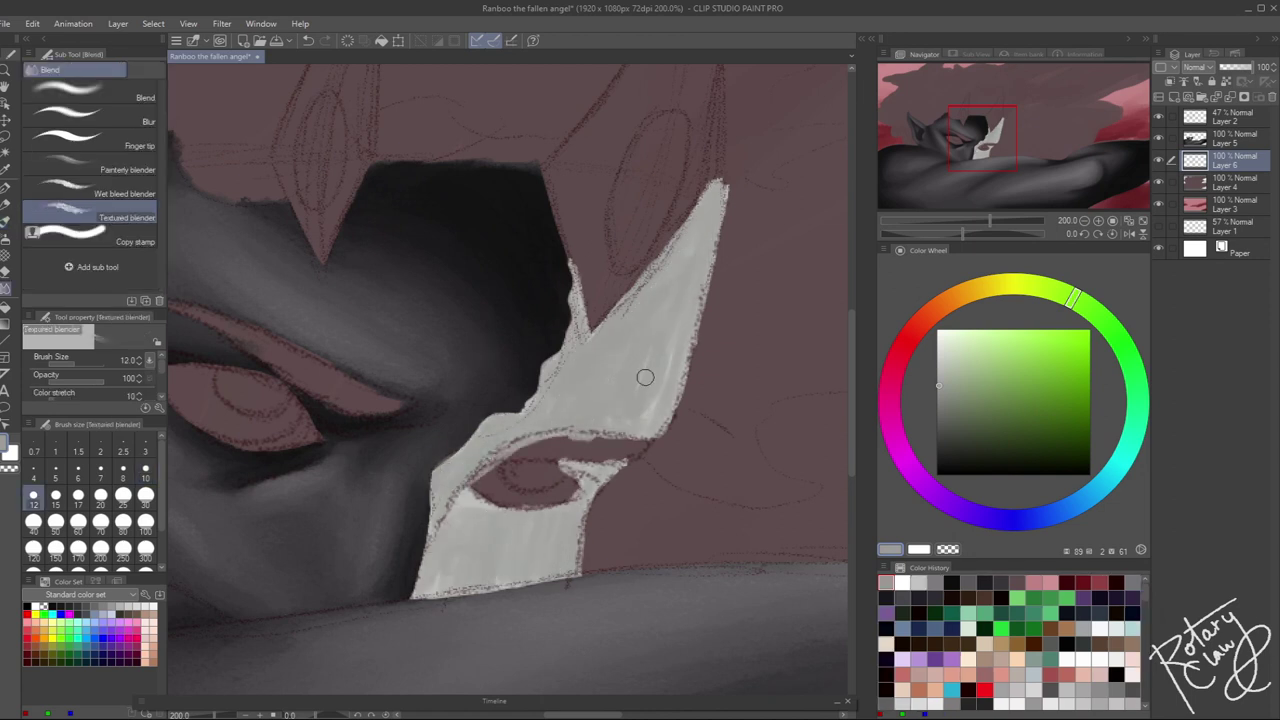
# Deepen the shading on the light forehead and cheek with darker grey (HSV 89, 0, 47) and blend it with the Textured blender
pyautogui.keyDown('alt'); pyautogui.click(590, 470); pyautogui.keyUp('alt')
pyautogui.press('b')
pyautogui.moveTo(575, 370); pyautogui.dragTo(580, 275)
pyautogui.moveTo(550, 425)
pyautogui.mouseDown()
pyautogui.moveTo(670, 248)
pyautogui.moveTo(608, 349)
pyautogui.moveTo(692, 253)
pyautogui.moveTo(590, 430)
pyautogui.mouseUp()
pyautogui.moveTo(600, 385); pyautogui.dragTo(645, 435)
pyautogui.moveTo(690, 340); pyautogui.dragTo(640, 435)
pyautogui.moveTo(440, 535)
pyautogui.mouseDown()
pyautogui.moveTo(477, 457)
pyautogui.moveTo(470, 443)
pyautogui.moveTo(458, 531)
pyautogui.moveTo(600, 480)
pyautogui.mouseUp()
pyautogui.moveTo(430, 600); pyautogui.dragTo(550, 520)
pyautogui.moveTo(530, 580); pyautogui.dragTo(570, 505)
pyautogui.press('j')
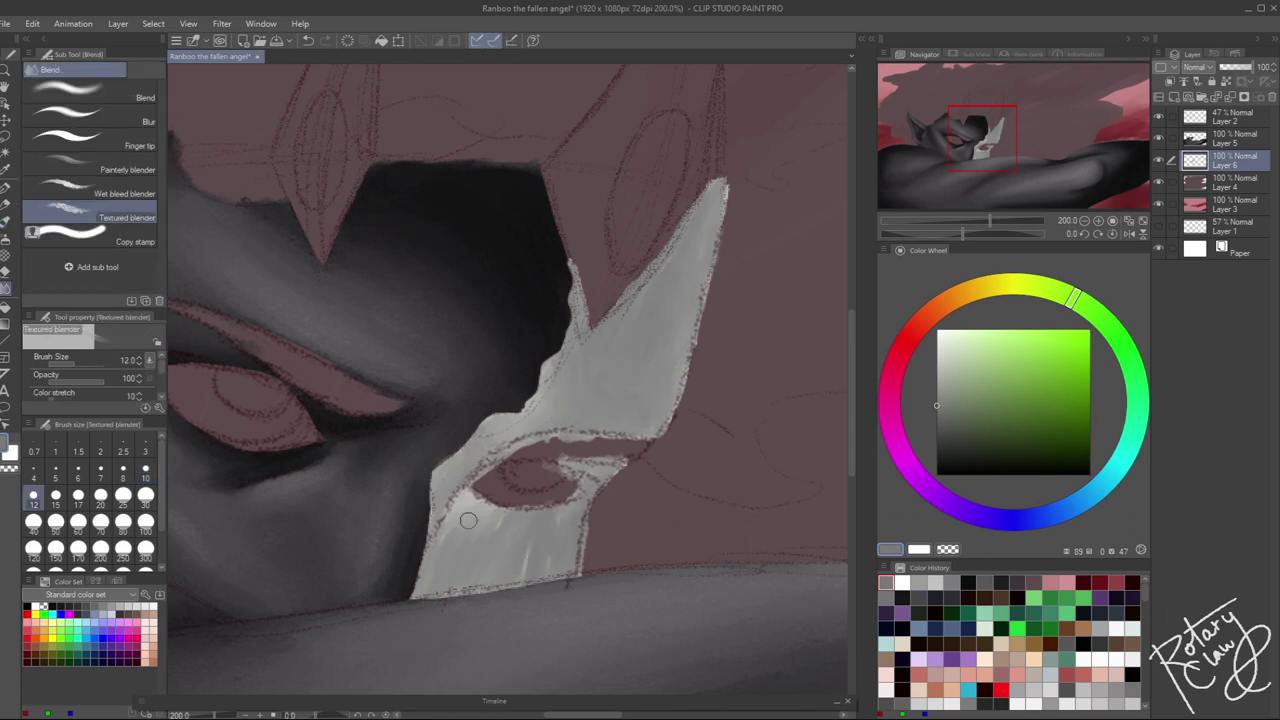
pyautogui.scroll(-8, 584, 478)
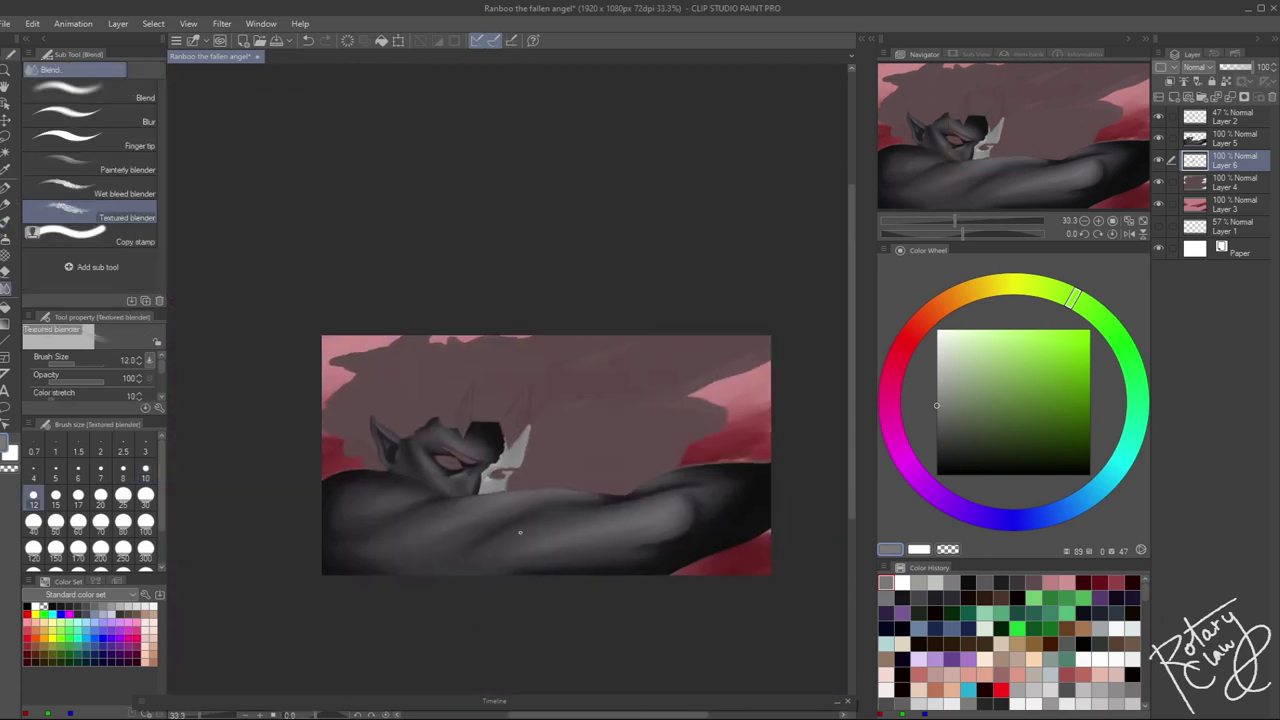
# Clean the outline of the light cheek and its eye opening with the Hard eraser at size 4, hiding the sketch on Layer 2
pyautogui.scroll(12, 584, 478)
pyautogui.press('e')
pyautogui.moveTo(690, 340); pyautogui.dragTo(610, 540)
pyautogui.moveTo(530, 345); pyautogui.dragTo(600, 390)
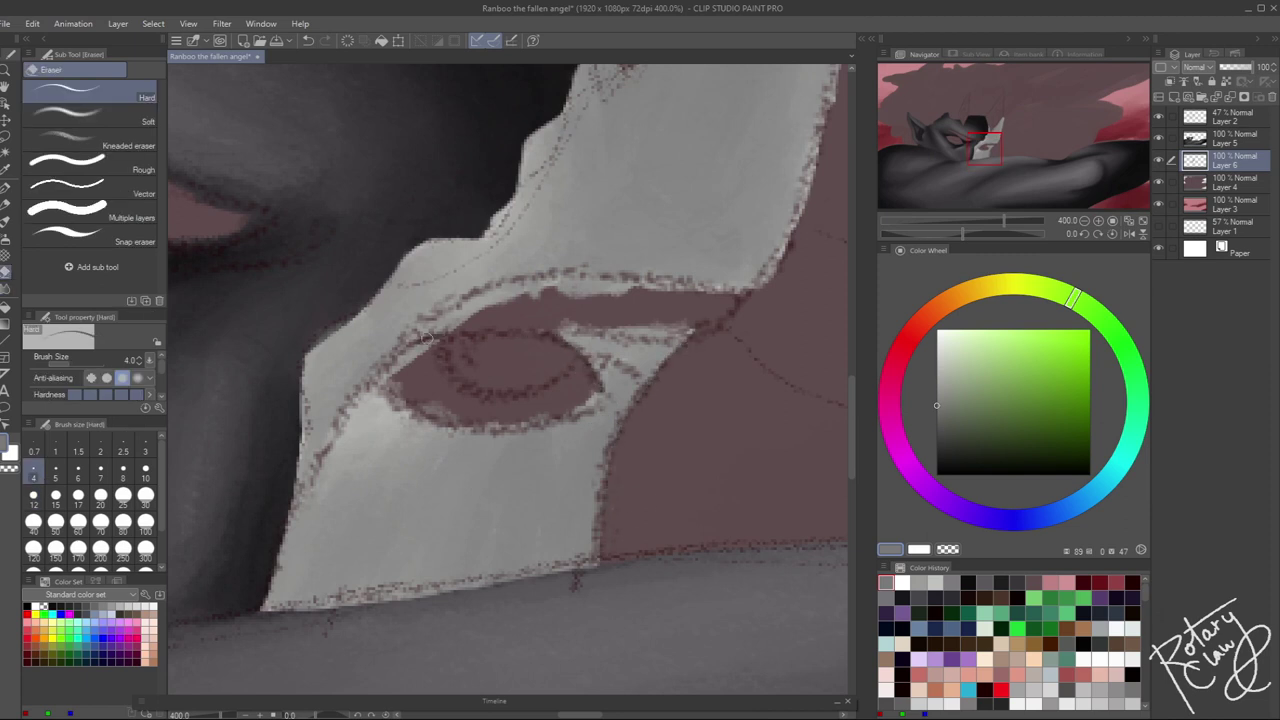
pyautogui.moveTo(450, 335); pyautogui.dragTo(415, 400)
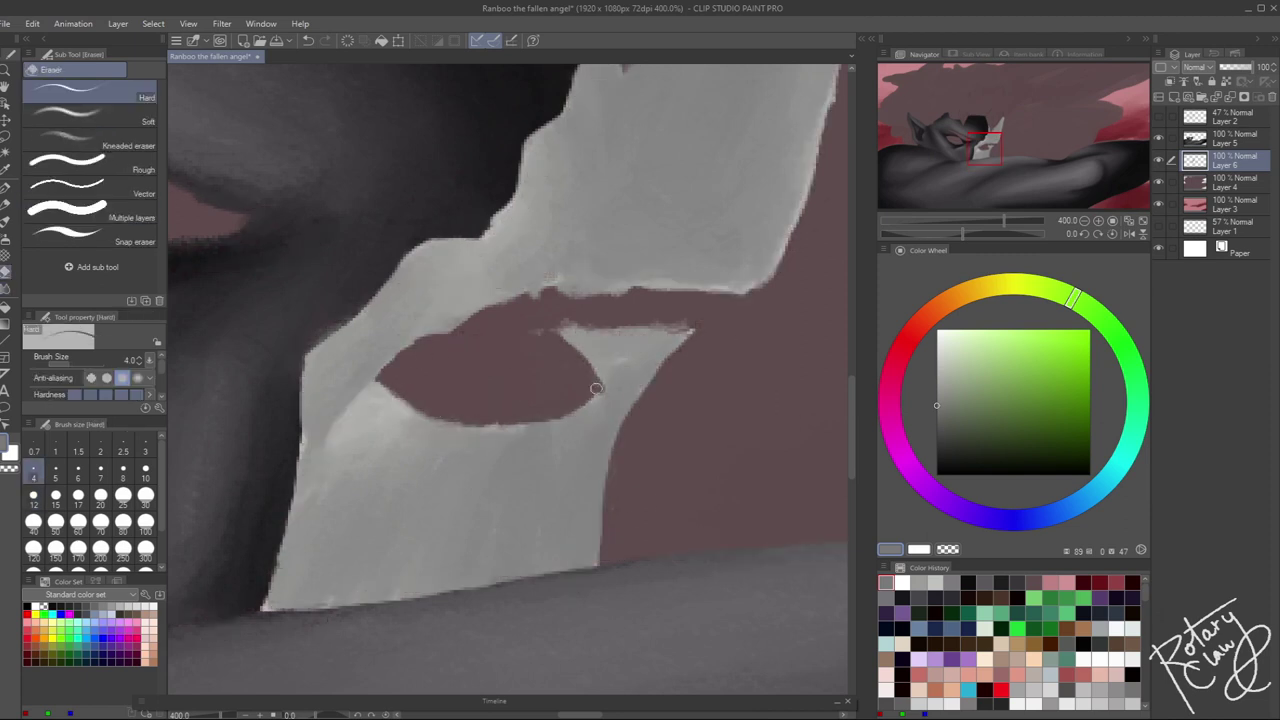
# Refine the edges of the light forehead and its pointed tip, alternating the Textured blender at size 12 and the Hard eraser at size 4
pyautogui.press('j')
pyautogui.scroll(4, 646, 346)
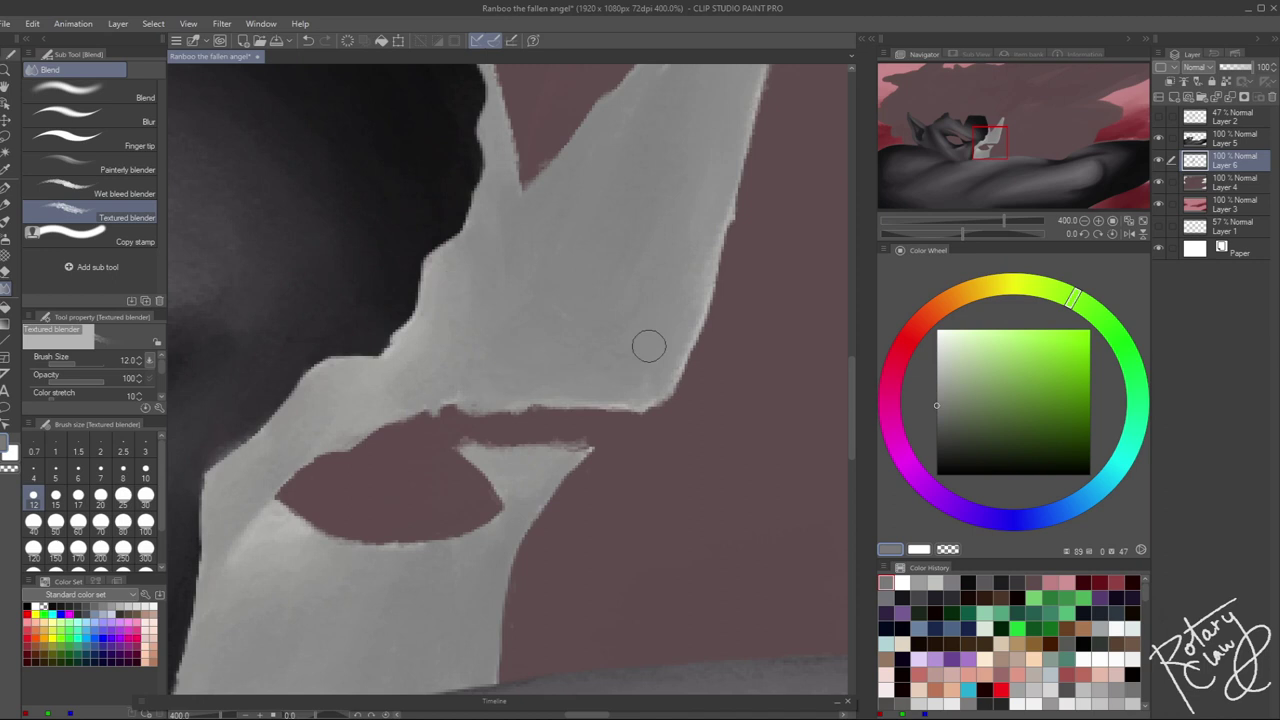
pyautogui.press('e')
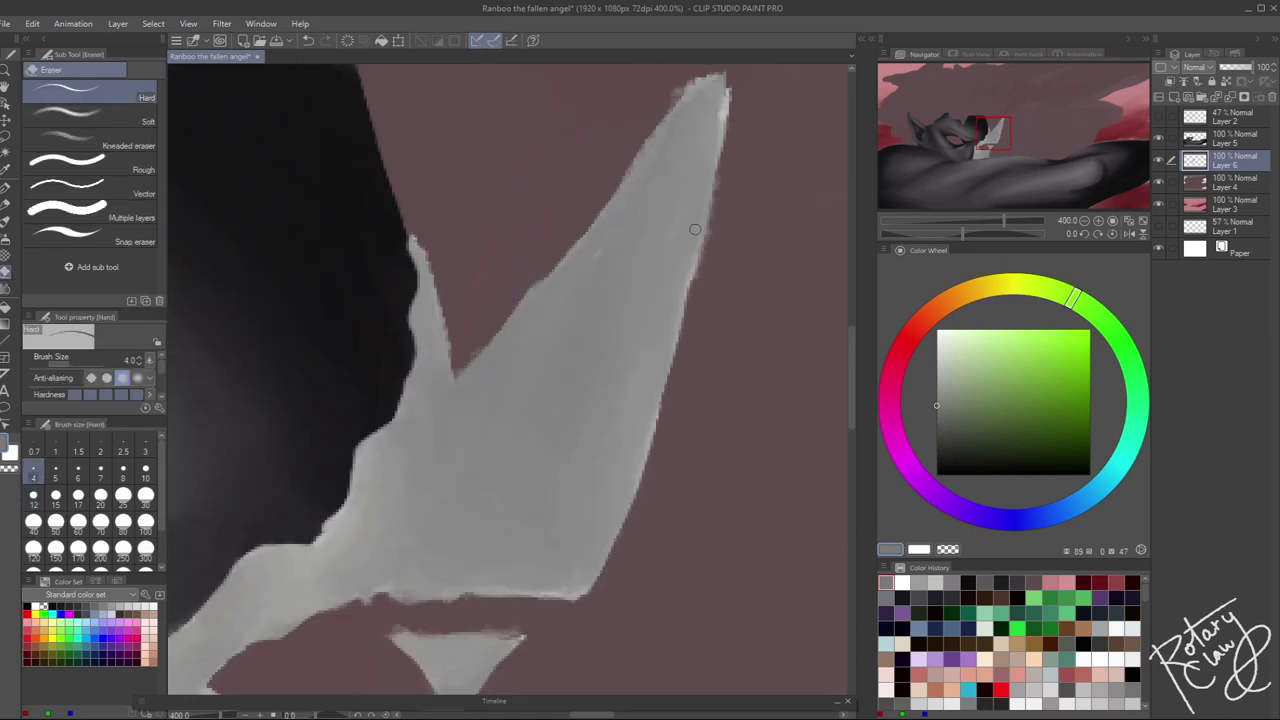
pyautogui.press('j')
pyautogui.press('e')
pyautogui.press('j')
pyautogui.scroll(-6, 700, 231)
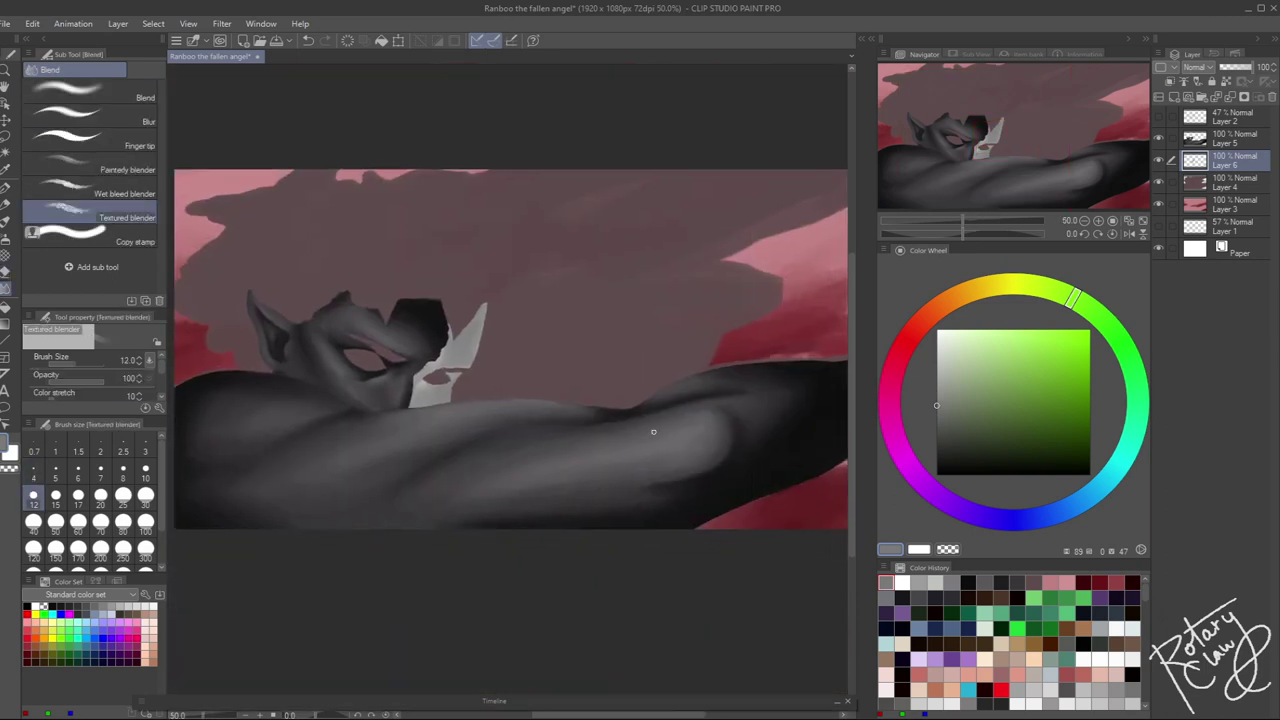
# Add a new layer beneath the light grey paint and fill the dark half's eye with green (HSV 89, 92, 58) using Oil paint
pyautogui.hotkey('ctrl', 'shift', 'n')
pyautogui.scroll(3, 365, 367)
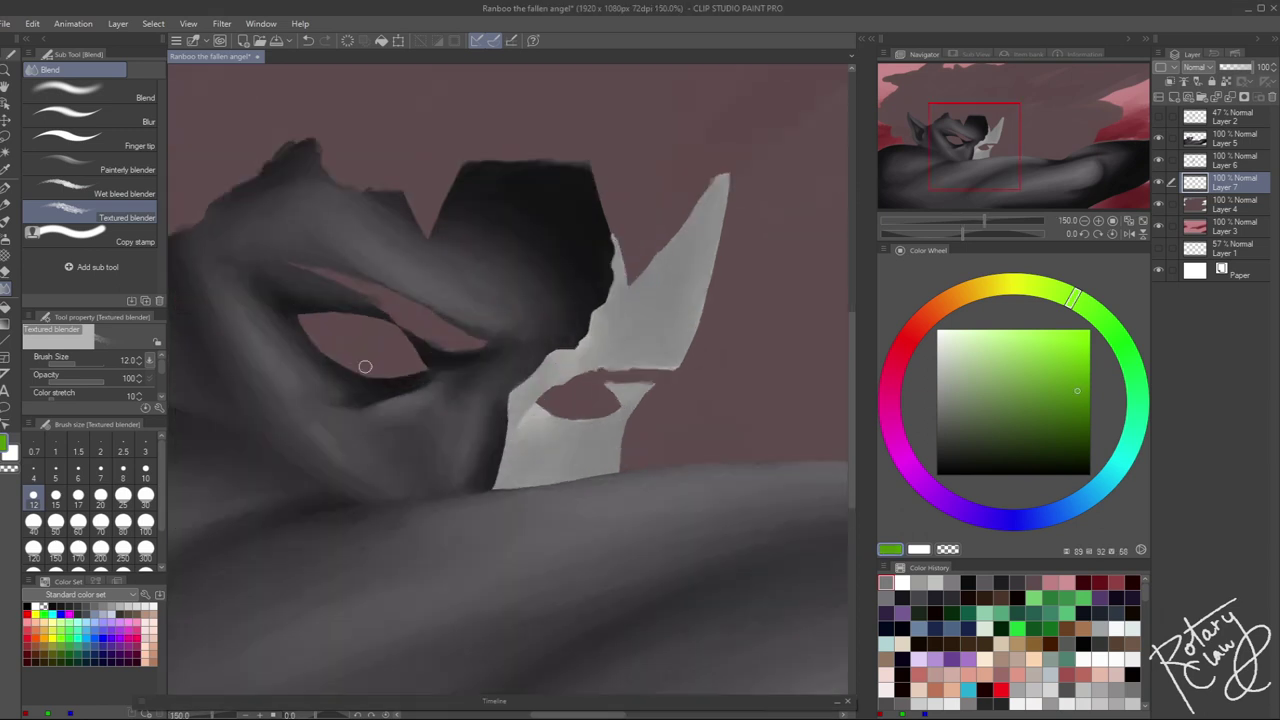
pyautogui.scroll(3, 365, 367)
pyautogui.press('b')
pyautogui.moveTo(380, 277)
pyautogui.mouseDown()
pyautogui.moveTo(420, 330)
pyautogui.moveTo(480, 360)
pyautogui.moveTo(519, 352)
pyautogui.moveTo(600, 385)
pyautogui.mouseUp()
pyautogui.scroll(-7, 666, 449)
pyautogui.scroll(7, 660, 447)
# Shade the green eye's upper and inner edges with darker green (HSV 89, 93, 42) and blend with the Textured blender at size 12
pyautogui.click(1083, 410)
pyautogui.moveTo(360, 255)
pyautogui.mouseDown()
pyautogui.moveTo(429, 251)
pyautogui.moveTo(660, 340)
pyautogui.moveTo(686, 363)
pyautogui.mouseUp()
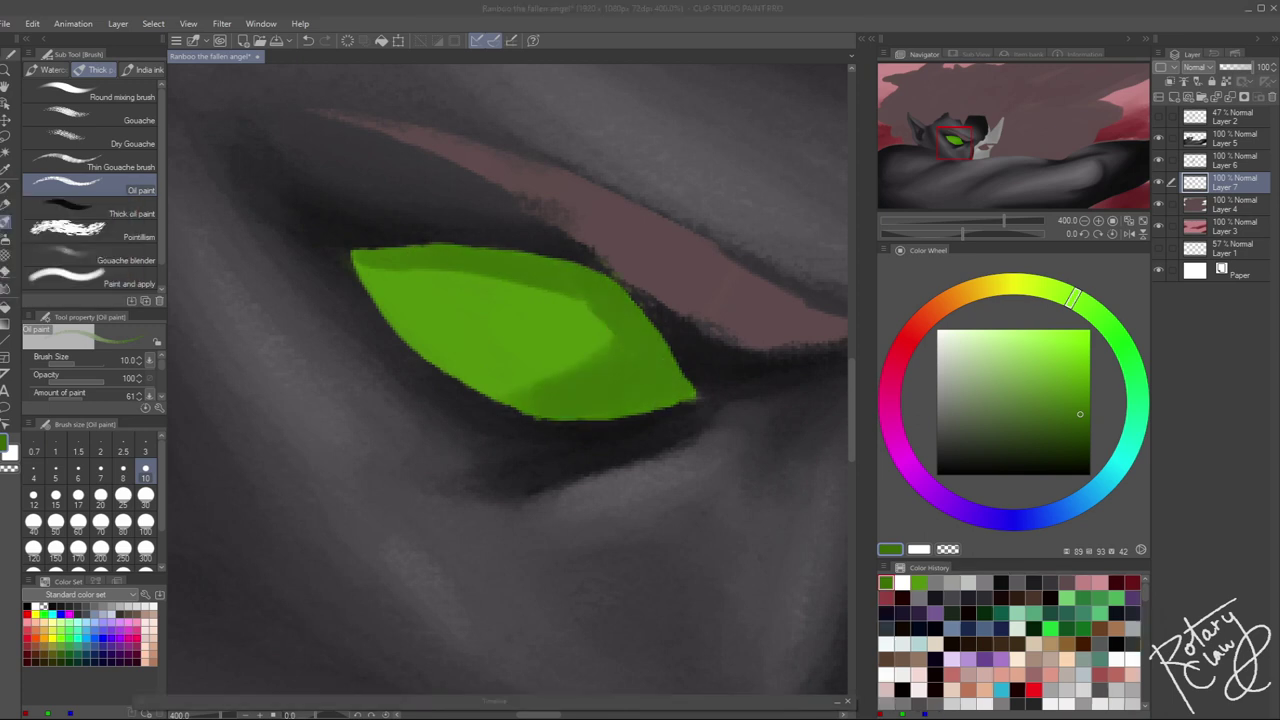
pyautogui.press('j')
pyautogui.moveTo(600, 320); pyautogui.dragTo(561, 381)
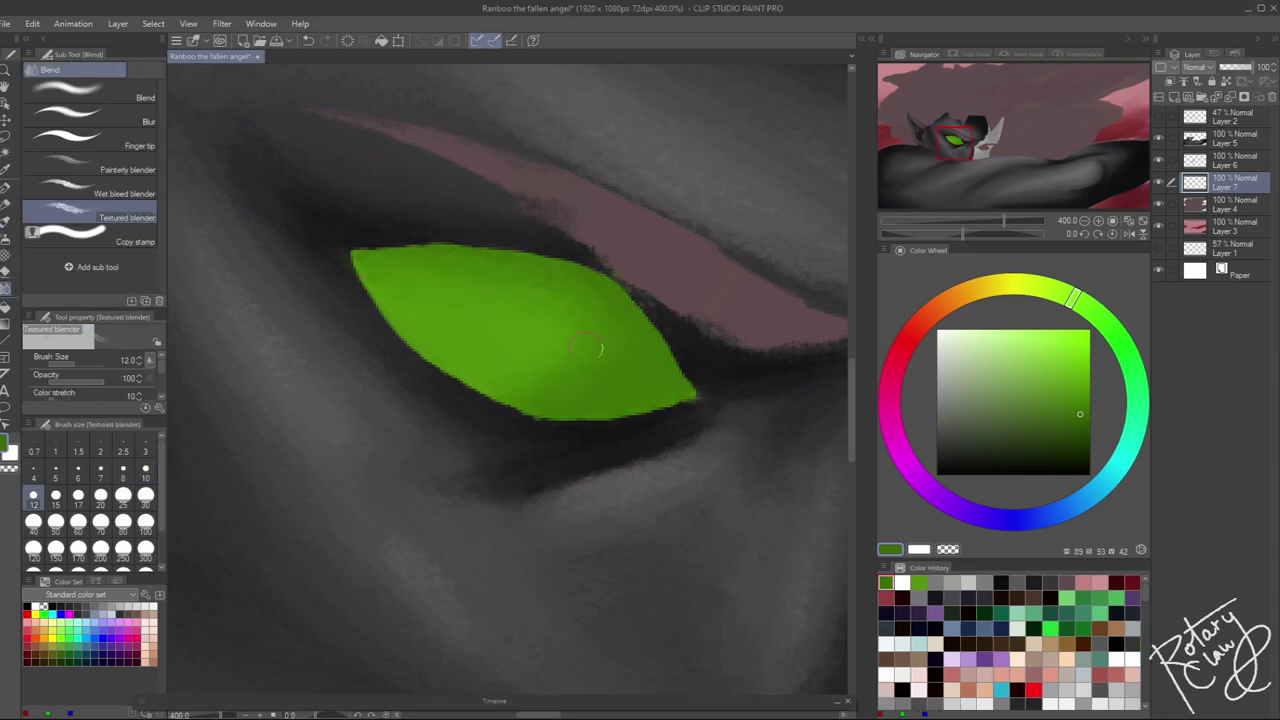
# Paint a brighter green (HSV 89, 91, 76) glow on the eye's outer side with Oil paint at size 10 and blend it at size 7
pyautogui.press('b')
pyautogui.click(1076, 363)
pyautogui.moveTo(425, 300)
pyautogui.mouseDown()
pyautogui.moveTo(440, 352)
pyautogui.moveTo(495, 385)
pyautogui.mouseUp()
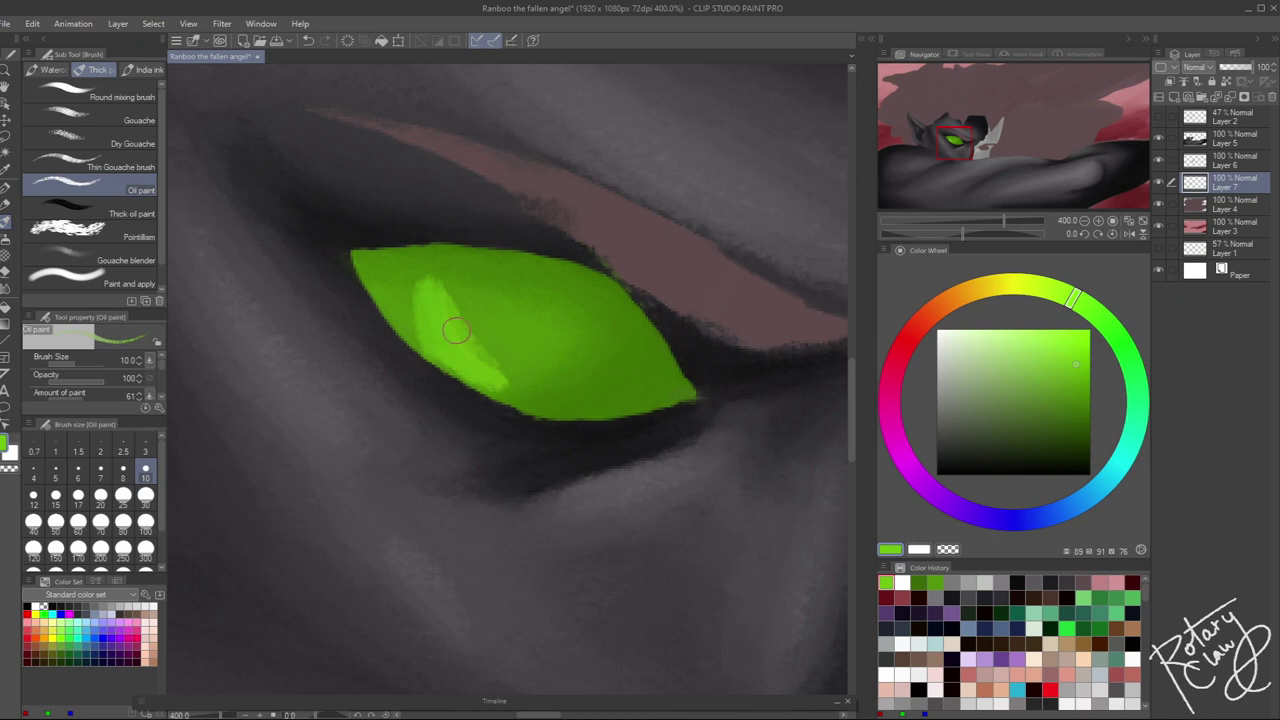
pyautogui.press('j')
pyautogui.press('[')
pyautogui.press('[')
pyautogui.press('[')
# Intensify the eye's glow with vivid light green (HSV 89, 87, 91) and blend it with the Textured blender at size 7
pyautogui.press('b')
pyautogui.keyDown('alt'); pyautogui.click(440, 310); pyautogui.keyUp('alt')
pyautogui.moveTo(430, 310); pyautogui.dragTo(478, 365)
pyautogui.press('j')
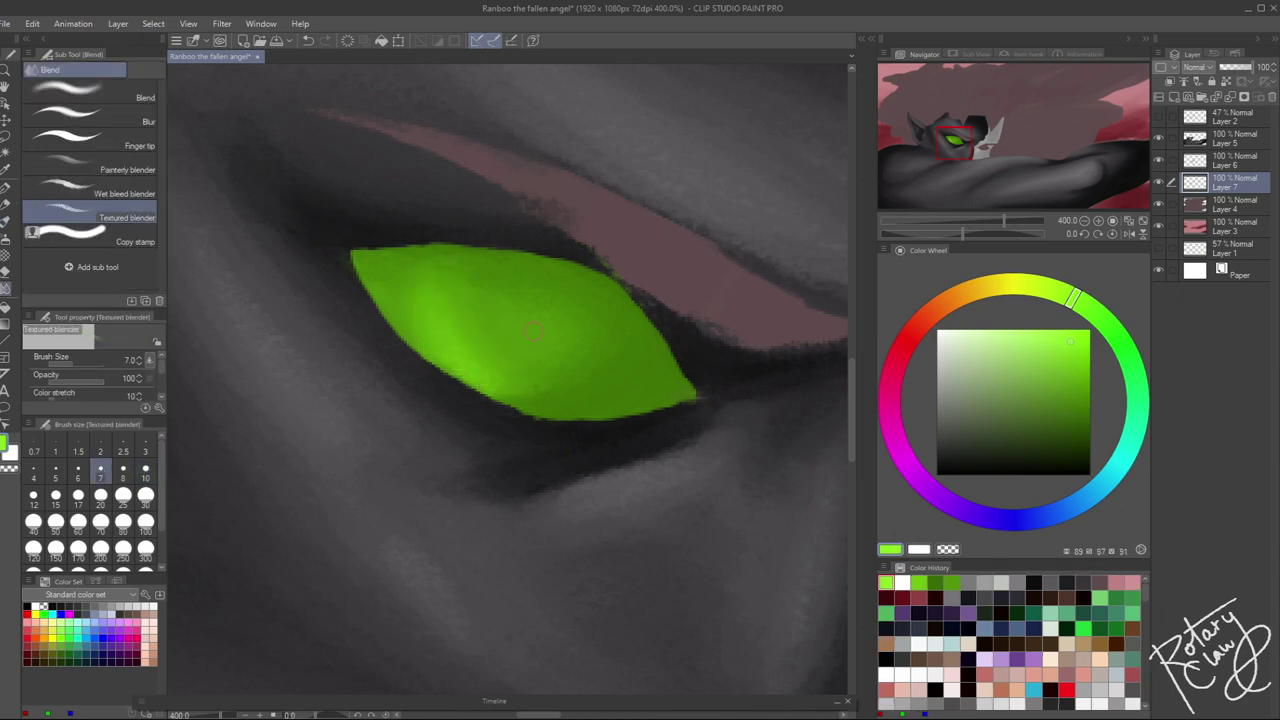
# Add dark green (HSV 89, 93, 30) shadow under the upper lid and at the inner corner, blending it at size 7
pyautogui.press('b')
pyautogui.keyDown('alt'); pyautogui.click(351, 249); pyautogui.keyUp('alt')
pyautogui.moveTo(351, 249)
pyautogui.mouseDown()
pyautogui.moveTo(640, 360)
pyautogui.moveTo(613, 370)
pyautogui.mouseUp()
pyautogui.press('j')
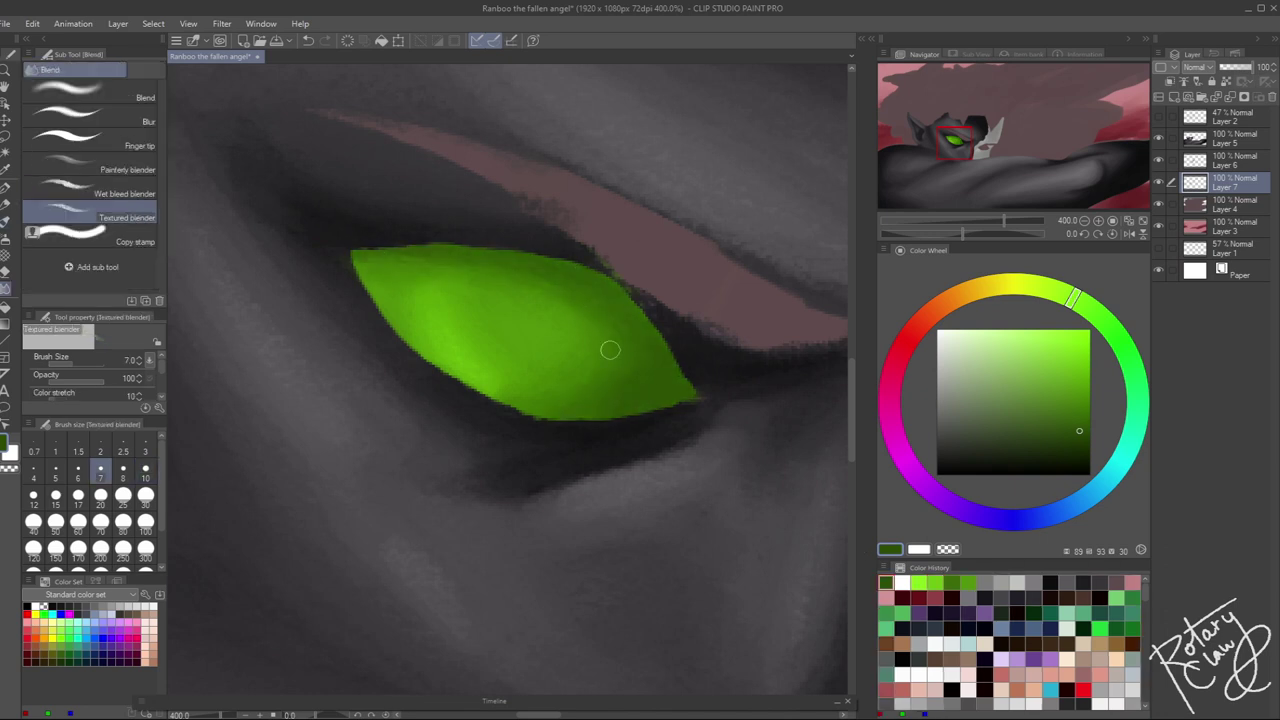
# Deepen the green eye's upper rim with near-black green (HSV 89, 96, 19), blending with the Textured blender up to size 10
pyautogui.press('b')
pyautogui.keyDown('alt'); pyautogui.click(594, 280); pyautogui.keyUp('alt')
pyautogui.moveTo(594, 280)
pyautogui.mouseDown()
pyautogui.moveTo(534, 251)
pyautogui.moveTo(360, 252)
pyautogui.moveTo(430, 248)
pyautogui.mouseUp()
pyautogui.press('j')
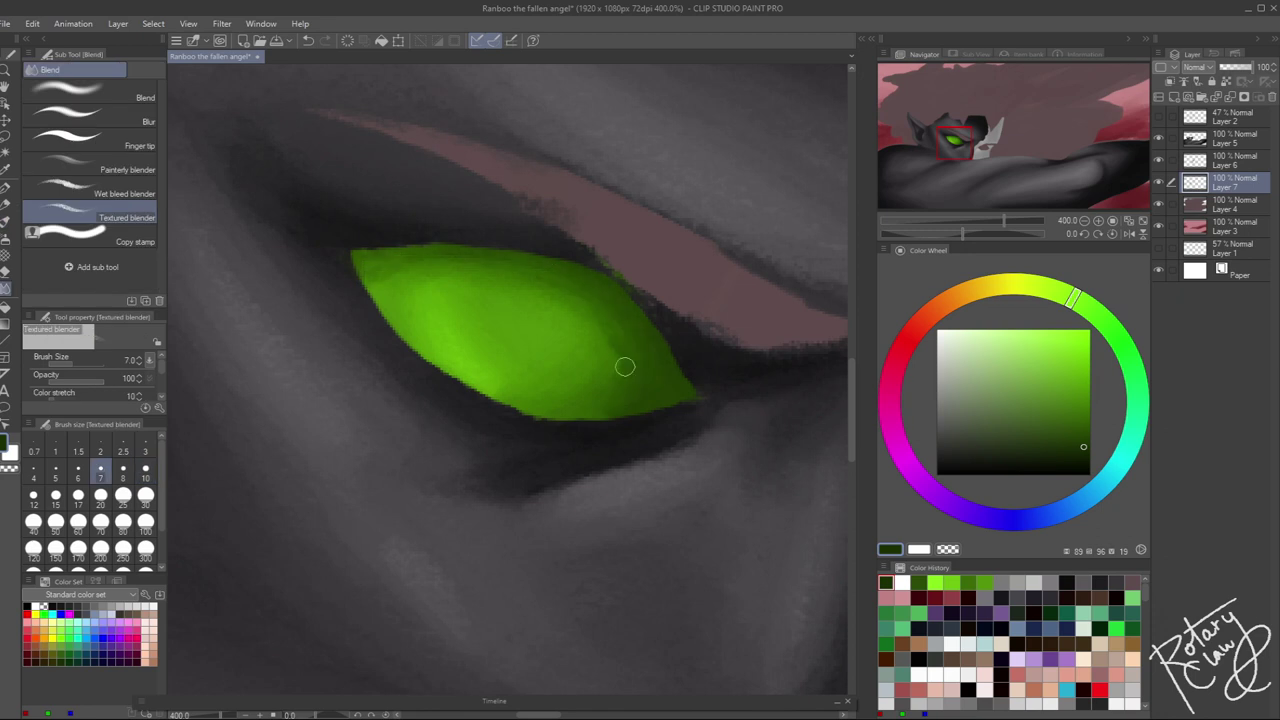
pyautogui.press(']')
pyautogui.press(']')
pyautogui.scroll(-10, 510, 380)
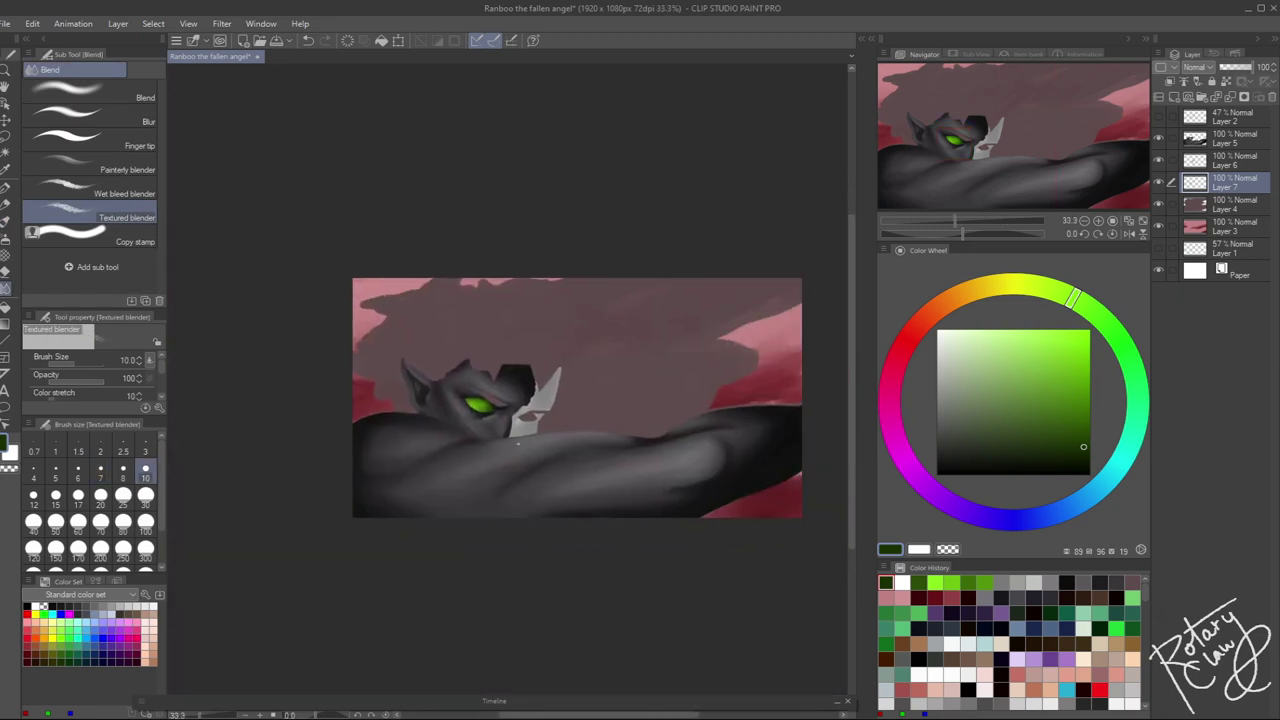
# Paint pale green highlights along the eye's lower outer edge with Oil paint at size 2.5 and soften them with the Textured blender at size 4
pyautogui.scroll(10, 648, 452)
pyautogui.click(936, 581)
pyautogui.press('b')
pyautogui.moveTo(350, 342)
pyautogui.mouseDown()
pyautogui.moveTo(370, 382)
pyautogui.moveTo(402, 404)
pyautogui.mouseUp()
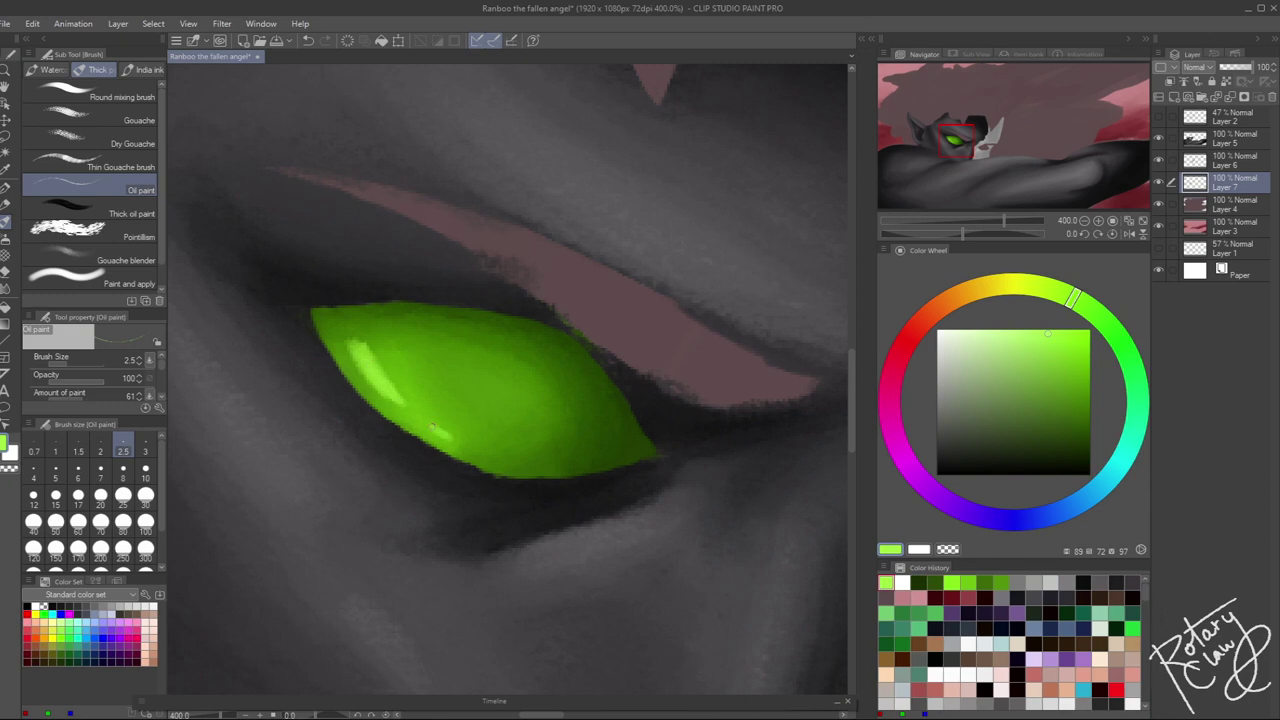
pyautogui.press('j')
pyautogui.press(']')
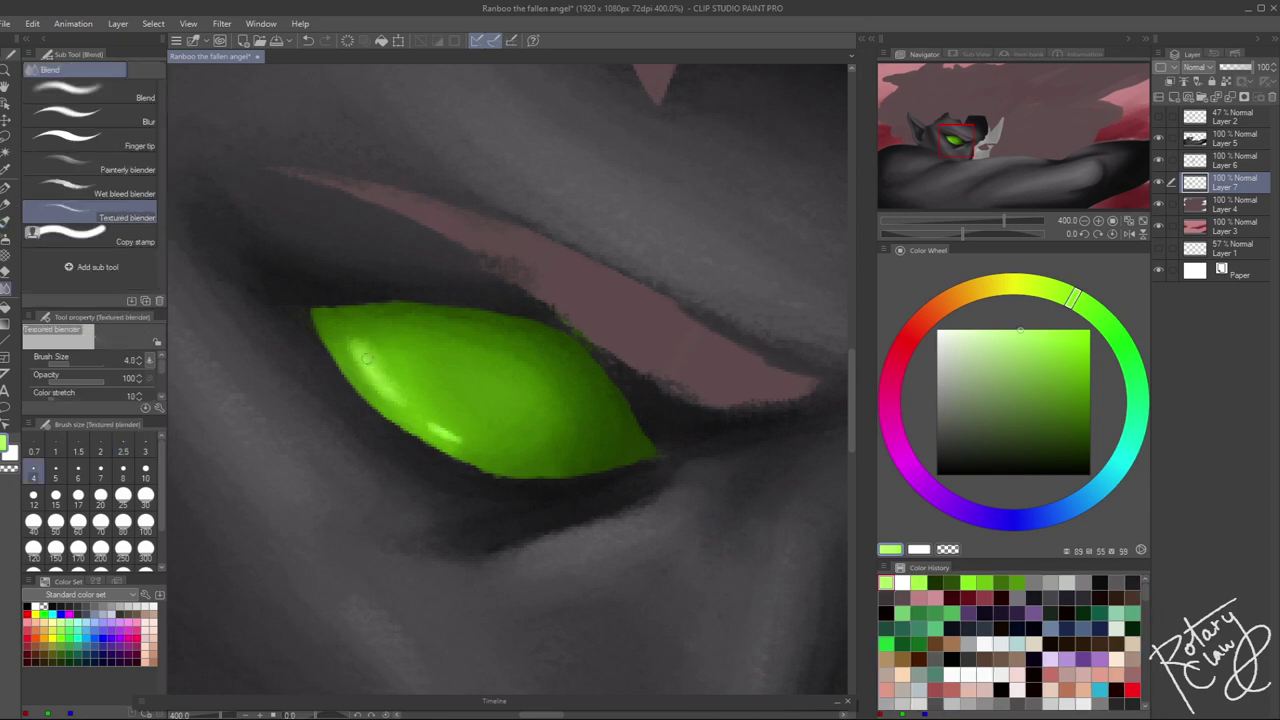
pyautogui.scroll(-6, 481, 460)
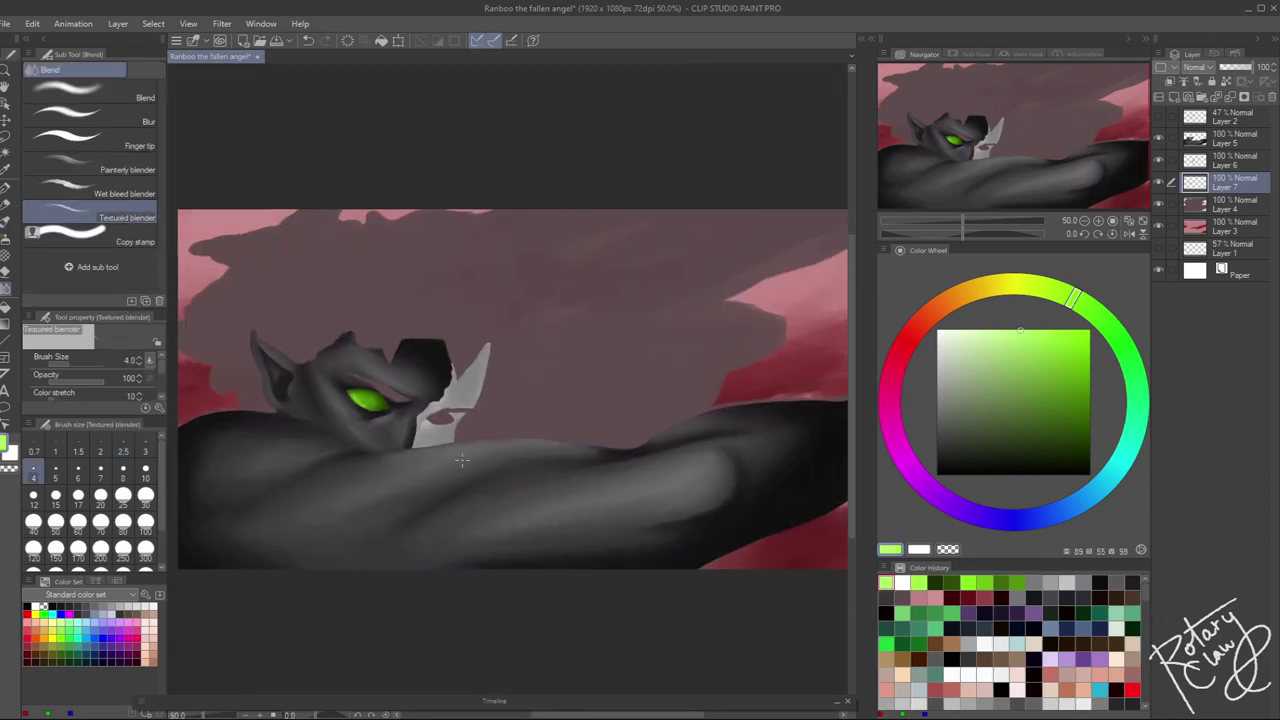
# Fill the light half's eye opening with red (HSV 4, 92, 74) using Oil paint
pyautogui.keyDown('alt'); pyautogui.click(780, 400); pyautogui.keyUp('alt')
pyautogui.press('b')
pyautogui.scroll(6, 457, 403)
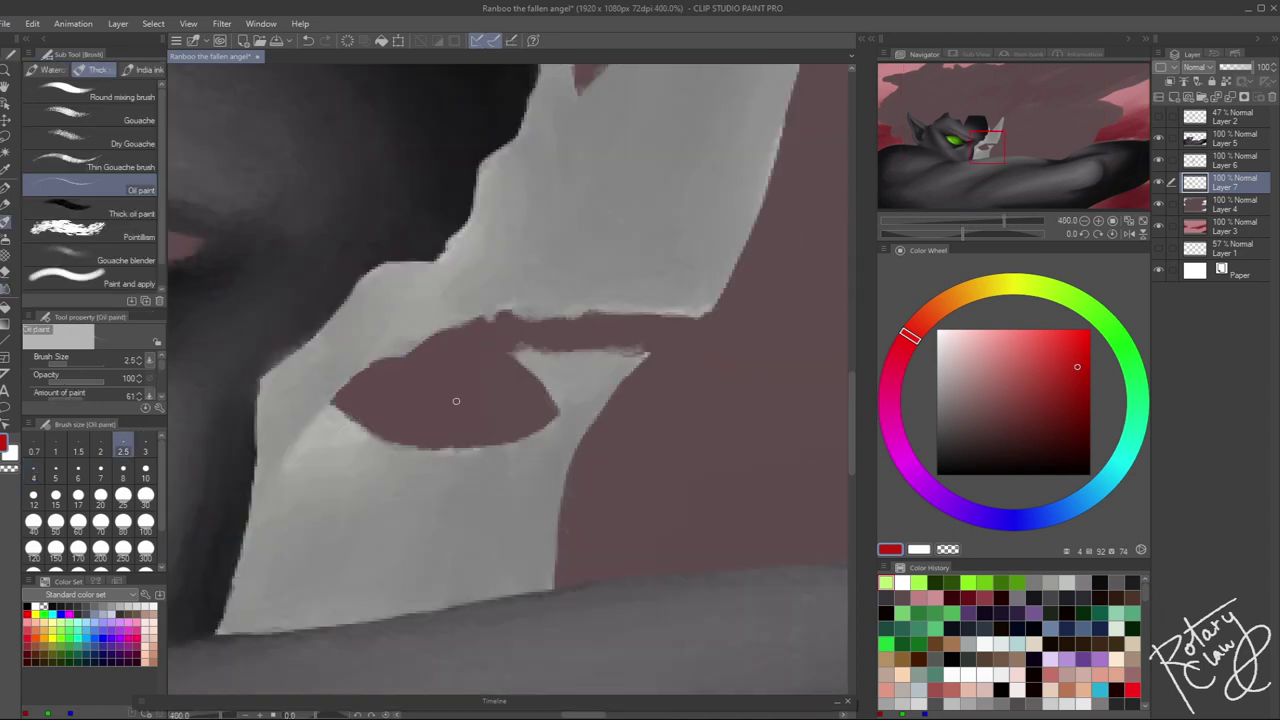
pyautogui.moveTo(333, 403); pyautogui.dragTo(517, 364)
pyautogui.moveTo(555, 408)
pyautogui.mouseDown()
pyautogui.moveTo(338, 402)
pyautogui.moveTo(528, 406)
pyautogui.mouseUp()
# Paint a lighter red (HSV 4, 71, 84) along the red eye's lower part at size 7 and blend it at size 5
pyautogui.click(1044, 352)
pyautogui.moveTo(455, 428); pyautogui.dragTo(510, 420)
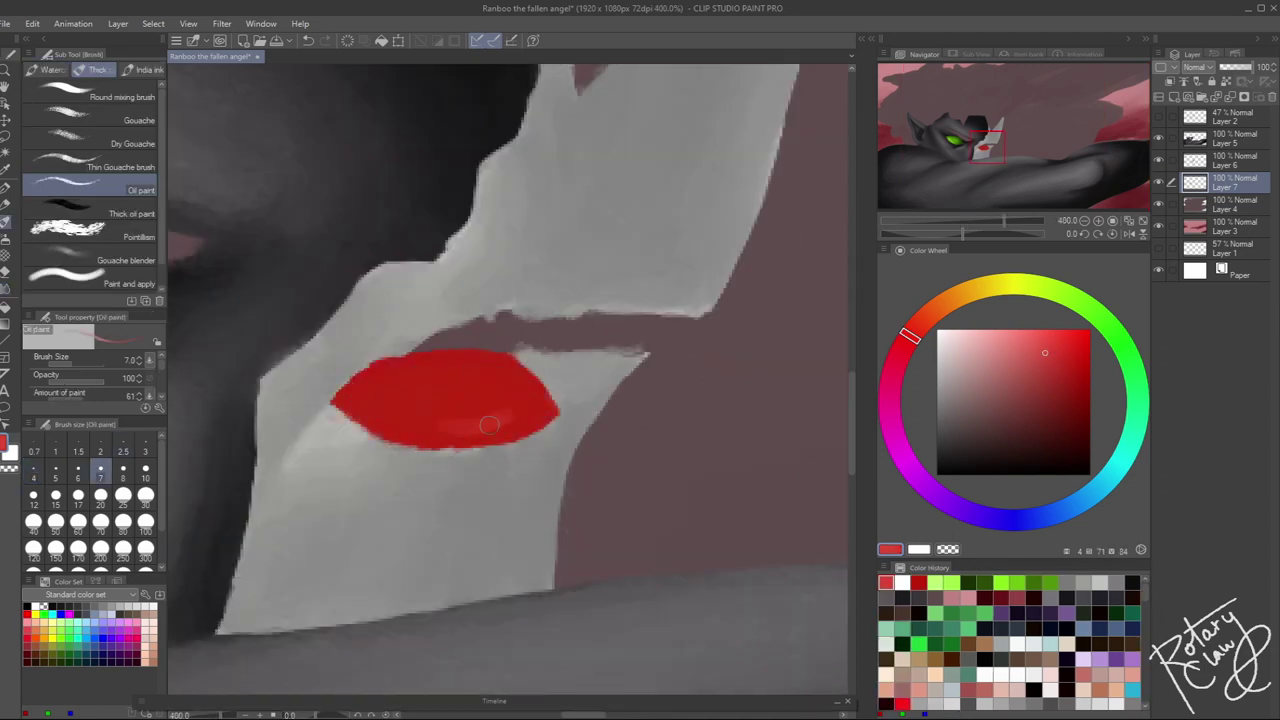
pyautogui.moveTo(400, 428); pyautogui.dragTo(518, 424)
pyautogui.press('j')
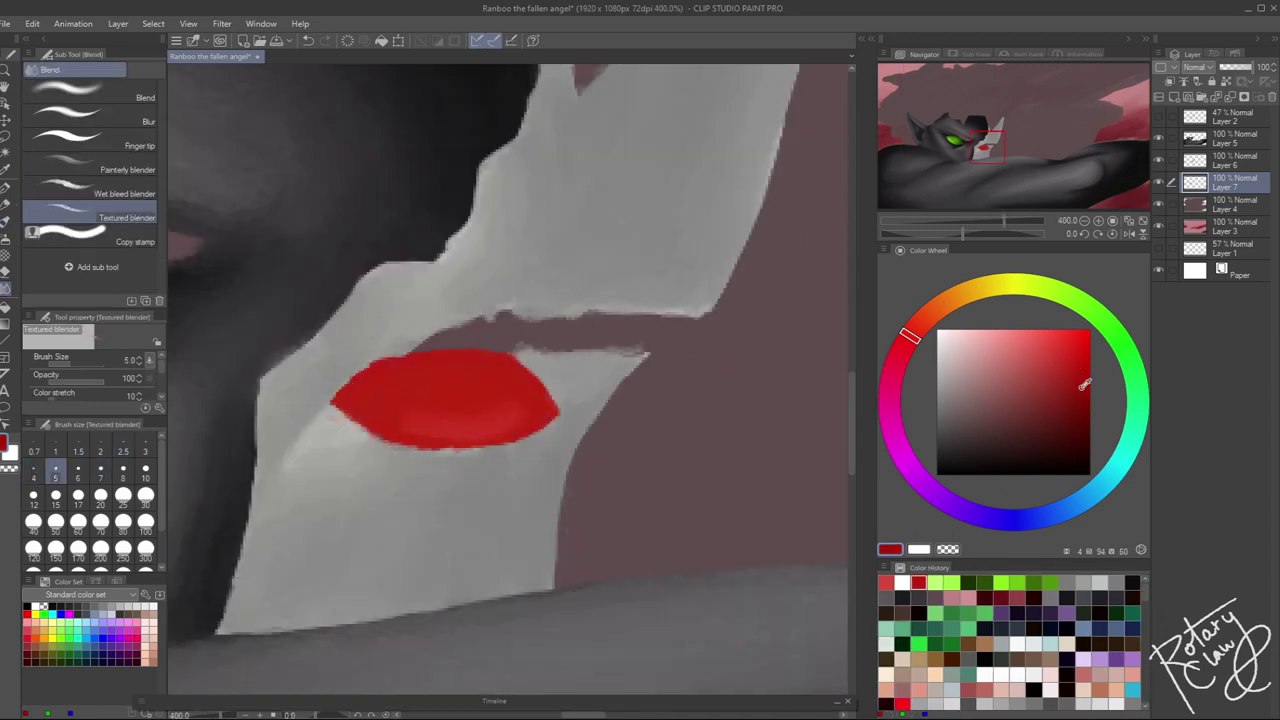
# Shade the red eye's upper edge and corners with darker red (HSV 4, 93, 60) and blend with the Textured blender at size 6
pyautogui.click(1081, 386)
pyautogui.moveTo(340, 400); pyautogui.dragTo(488, 362)
pyautogui.moveTo(548, 392); pyautogui.dragTo(466, 356)
pyautogui.moveTo(346, 408)
pyautogui.mouseDown()
pyautogui.moveTo(370, 420)
pyautogui.moveTo(550, 410)
pyautogui.mouseUp()
pyautogui.press(']')
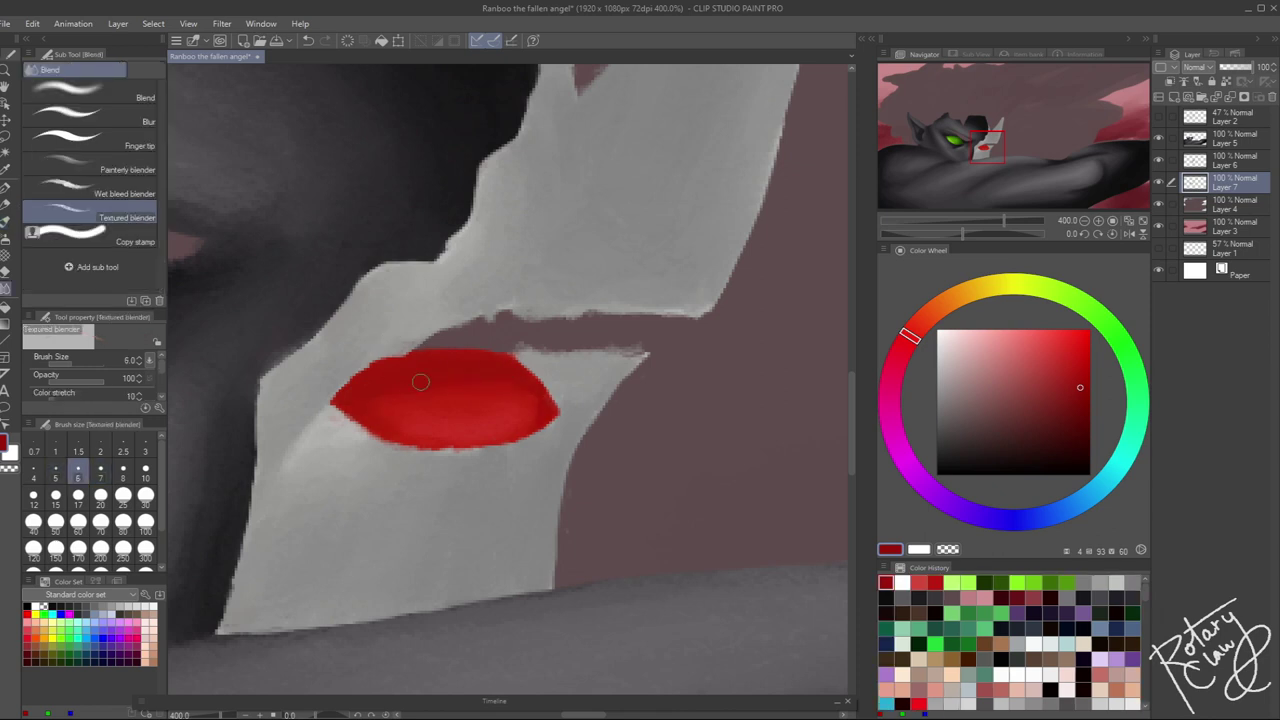
pyautogui.scroll(-3, 450, 374)
pyautogui.scroll(4, 491, 294)
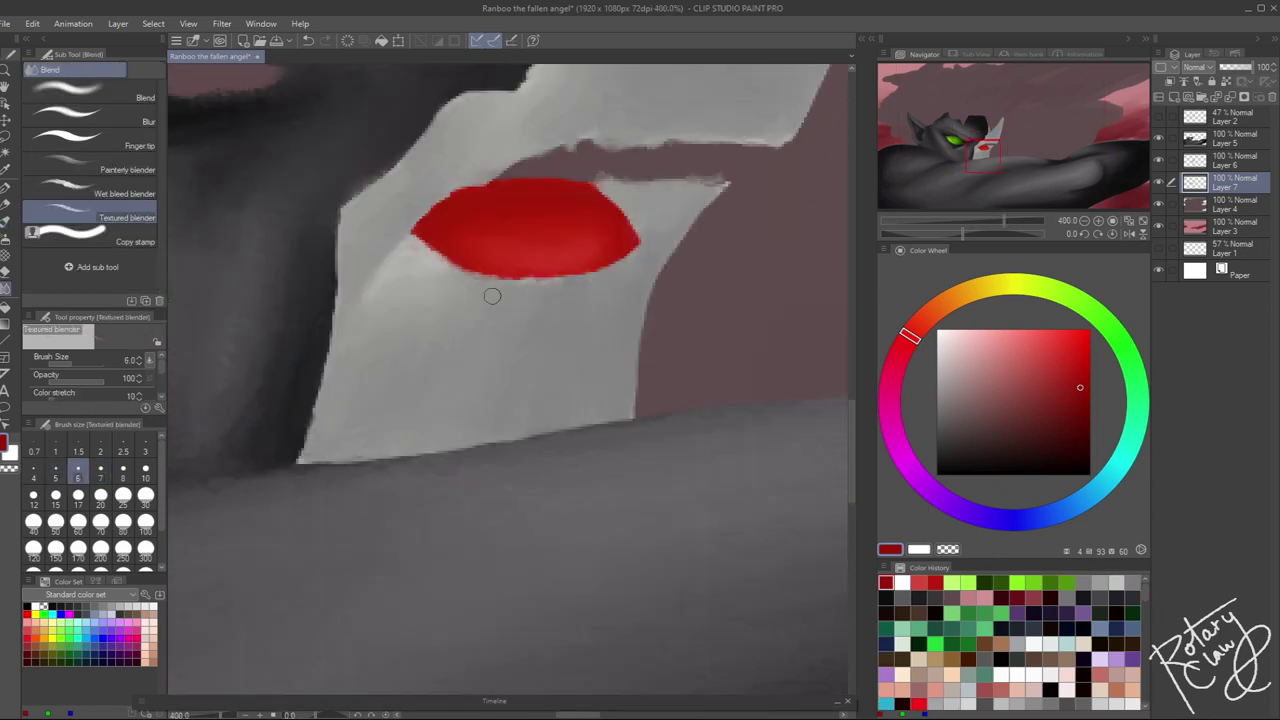
# Shade the red eye's upper edge with darker red (HSV 4, 94, 41) using Oil paint and blend with the Textured blender at sizes 6 and 8
pyautogui.keyDown('alt'); pyautogui.click(491, 294); pyautogui.keyUp('alt')
pyautogui.press('b')
pyautogui.moveTo(470, 295)
pyautogui.mouseDown()
pyautogui.moveTo(665, 312)
pyautogui.moveTo(490, 330)
pyautogui.mouseUp()
pyautogui.press('j')
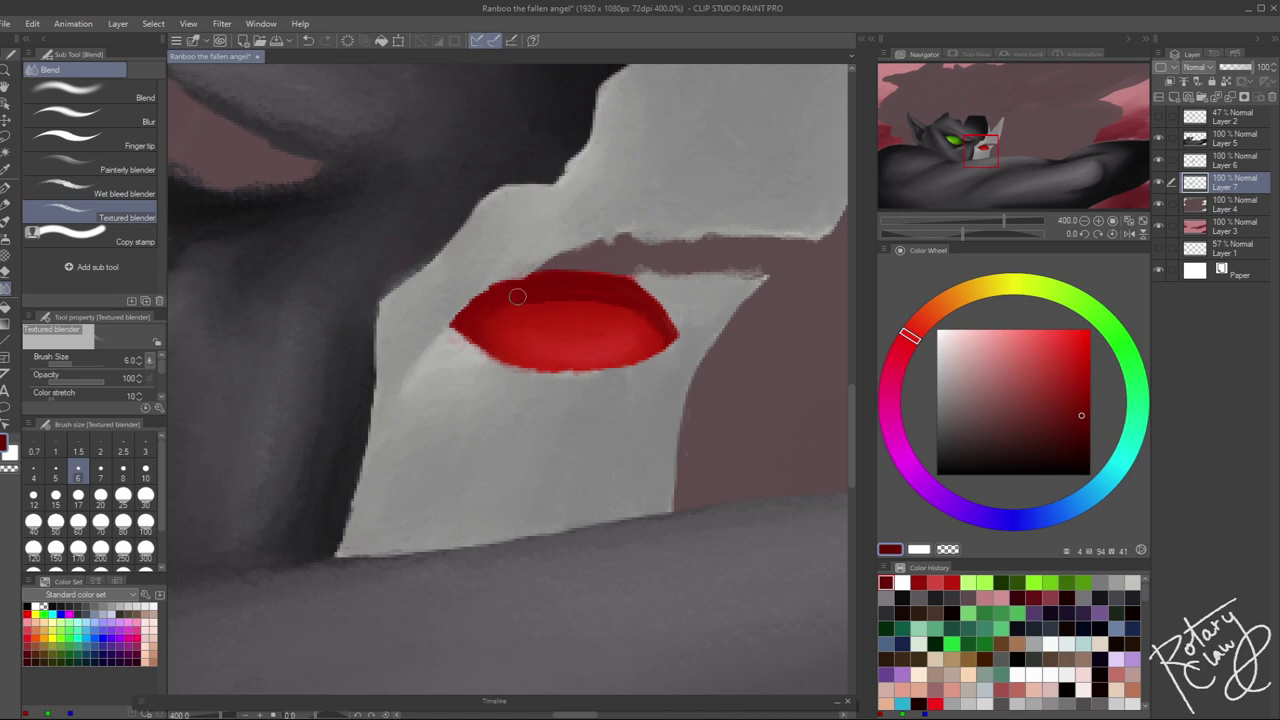
pyautogui.press(']')
pyautogui.press(']')
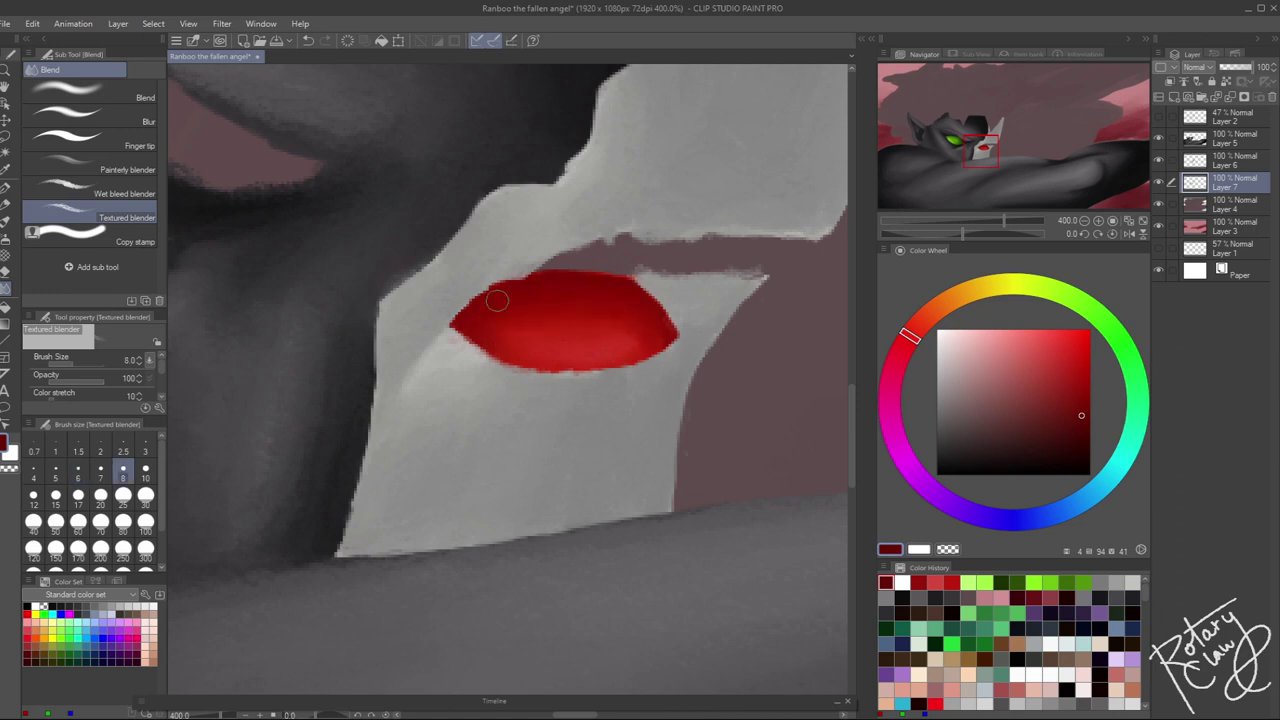
pyautogui.scroll(-5, 633, 352)
pyautogui.scroll(-2, 505, 553)
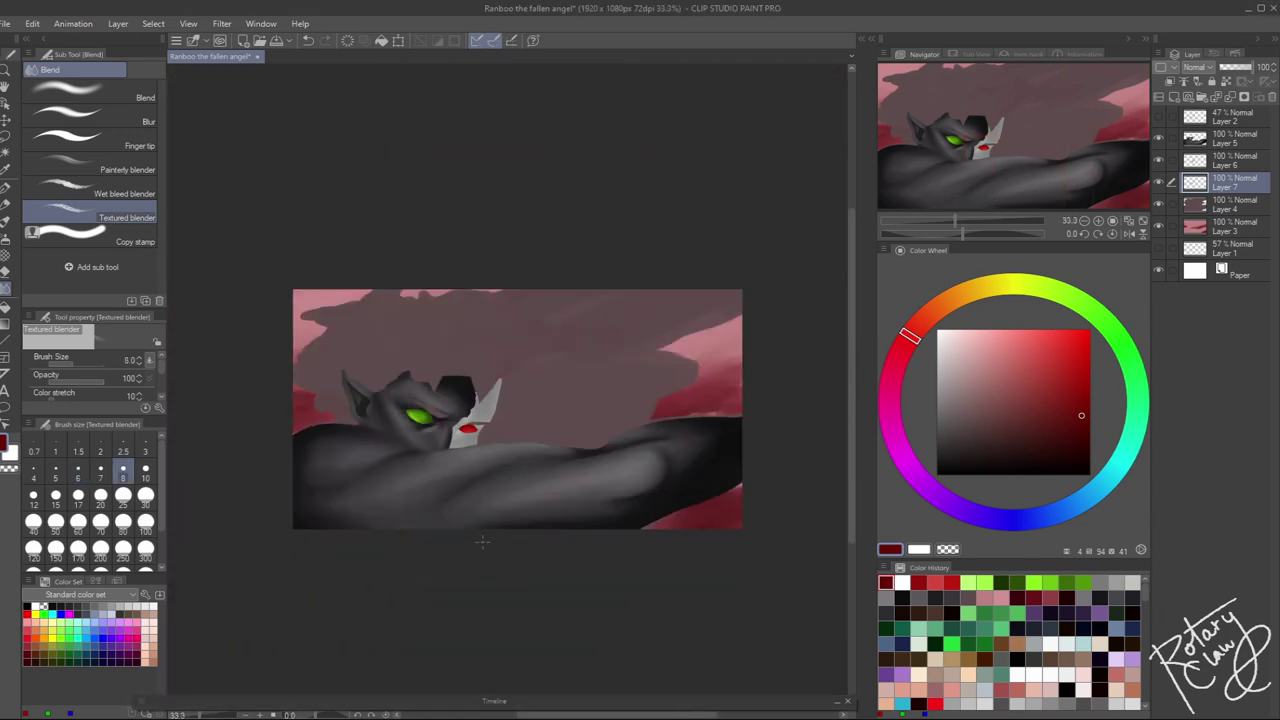
# Deepen the red eye's upper corners with very dark red (HSV 4, 95, 31) and blend with the Textured blender at size 7
pyautogui.scroll(4, 679, 410)
pyautogui.press('b')
pyautogui.scroll(2, 436, 413)
pyautogui.press('j')
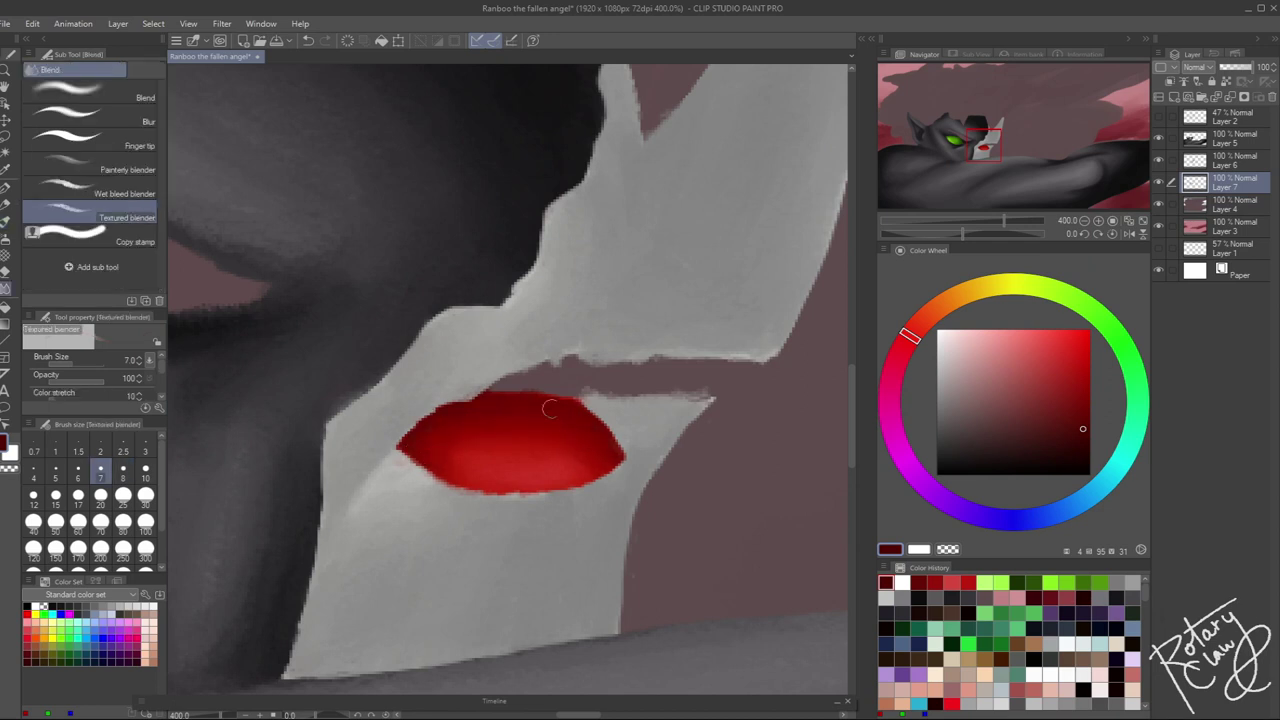
pyautogui.scroll(-2, 549, 407)
# Paint pink highlights (HSV 4, 57, 86 and 4, 38, 96) on the red eye's lower part, blend at size 2.5 and save
pyautogui.scroll(4, 500, 420)
pyautogui.press('b')
pyautogui.moveTo(515, 365); pyautogui.dragTo(396, 380)
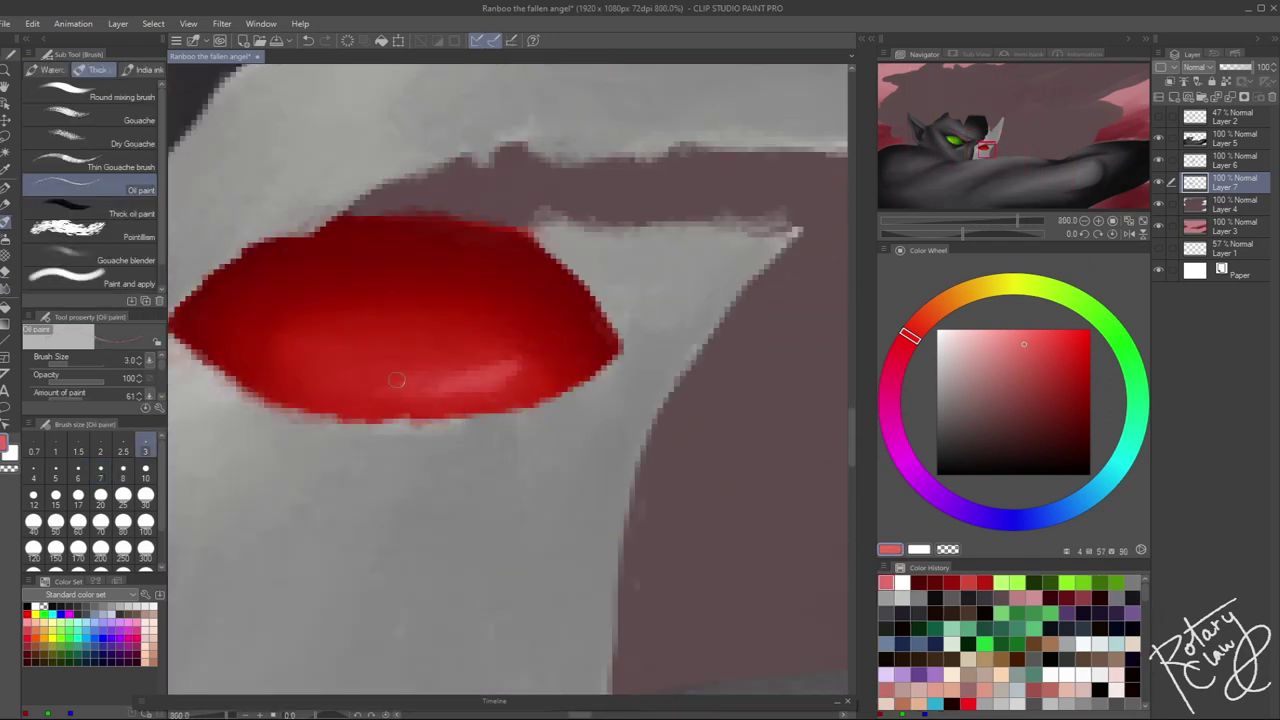
pyautogui.keyDown('alt'); pyautogui.click(396, 379); pyautogui.keyUp('alt')
pyautogui.press('j')
pyautogui.scroll(-10, 430, 440)
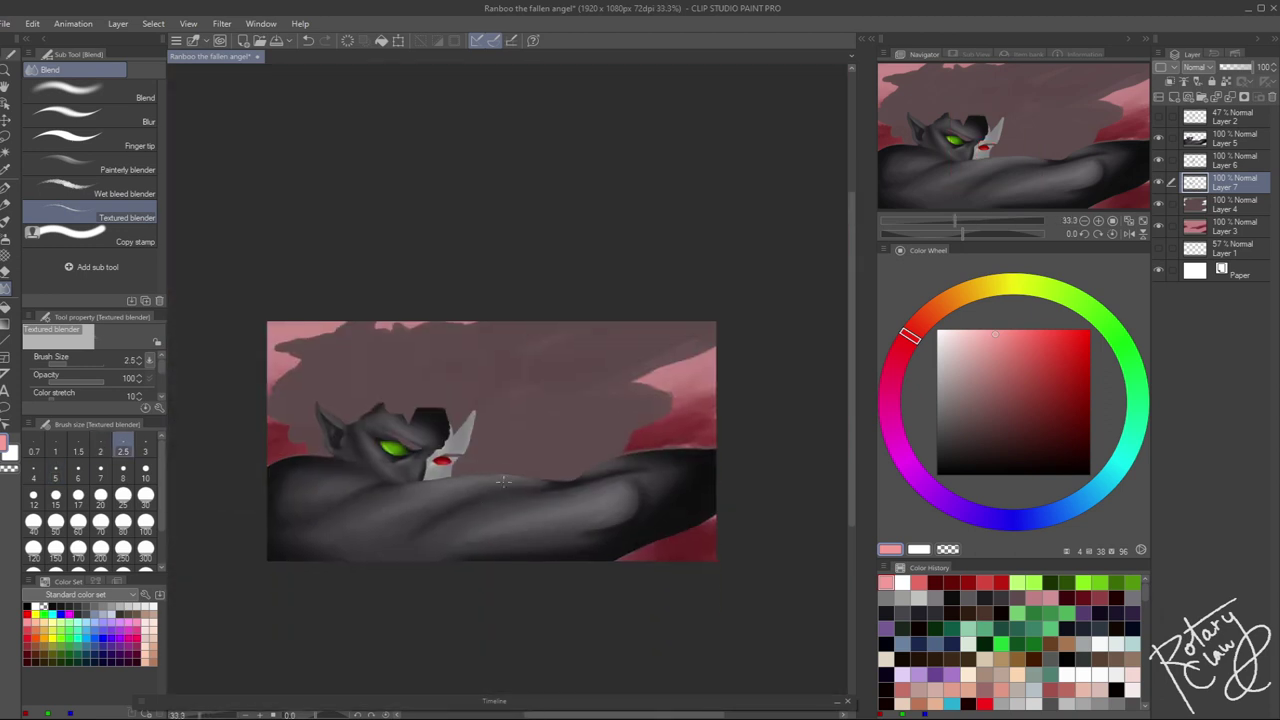
pyautogui.hotkey('ctrl', 's')
# On a new layer above Layer 5, paint a solid white eyebrow (HSV 4, 0, 92) over the green eye using Oil paint at size 5
pyautogui.click(1210, 138)
pyautogui.click(1159, 97)
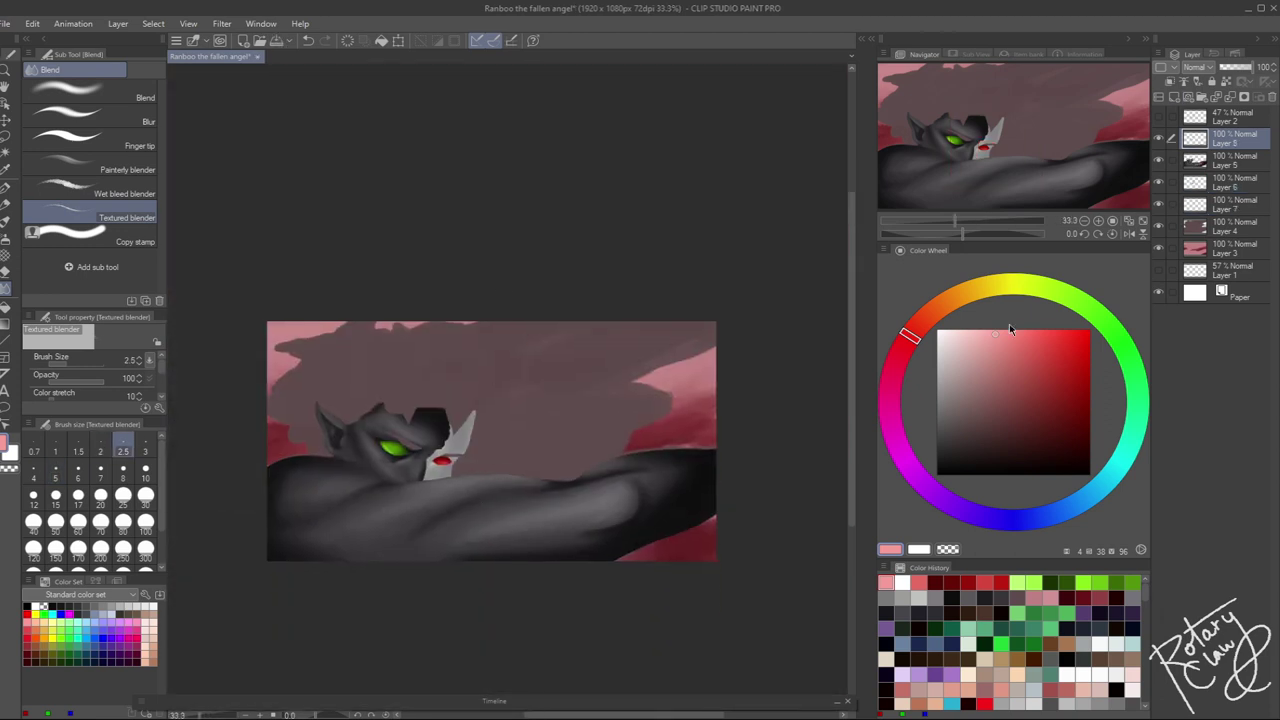
pyautogui.click(937, 338)
pyautogui.press('b')
pyautogui.scroll(8, 395, 450)
pyautogui.moveTo(370, 272); pyautogui.dragTo(670, 453)
pyautogui.moveTo(505, 378); pyautogui.dragTo(575, 405)
pyautogui.moveTo(418, 270)
pyautogui.mouseDown()
pyautogui.moveTo(265, 245)
pyautogui.moveTo(520, 305)
pyautogui.moveTo(660, 375)
pyautogui.mouseUp()
pyautogui.moveTo(370, 256); pyautogui.dragTo(500, 312)
pyautogui.moveTo(405, 270); pyautogui.dragTo(600, 376)
pyautogui.moveTo(600, 376); pyautogui.dragTo(415, 324)
pyautogui.moveTo(330, 255)
pyautogui.mouseDown()
pyautogui.moveTo(648, 405)
pyautogui.moveTo(469, 347)
pyautogui.mouseUp()
pyautogui.moveTo(400, 290); pyautogui.dragTo(550, 375)
pyautogui.moveTo(648, 402); pyautogui.dragTo(497, 414)
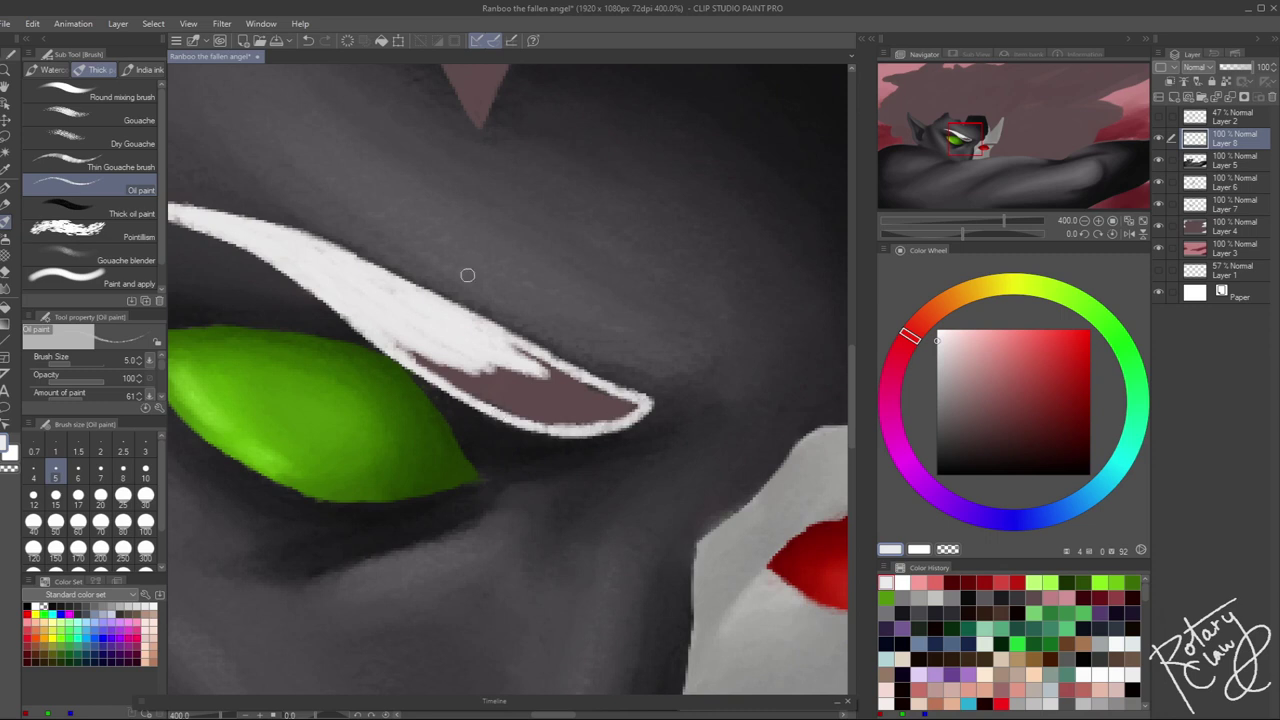
pyautogui.moveTo(400, 340); pyautogui.dragTo(600, 412)
pyautogui.moveTo(520, 360)
pyautogui.mouseDown()
pyautogui.moveTo(635, 405)
pyautogui.moveTo(450, 365)
pyautogui.mouseUp()
# Smooth the white eyebrow with the Textured blender at sizes 4 and 5, working in light grey (HSV 4, 0, 79) with Oil paint
pyautogui.press('j')
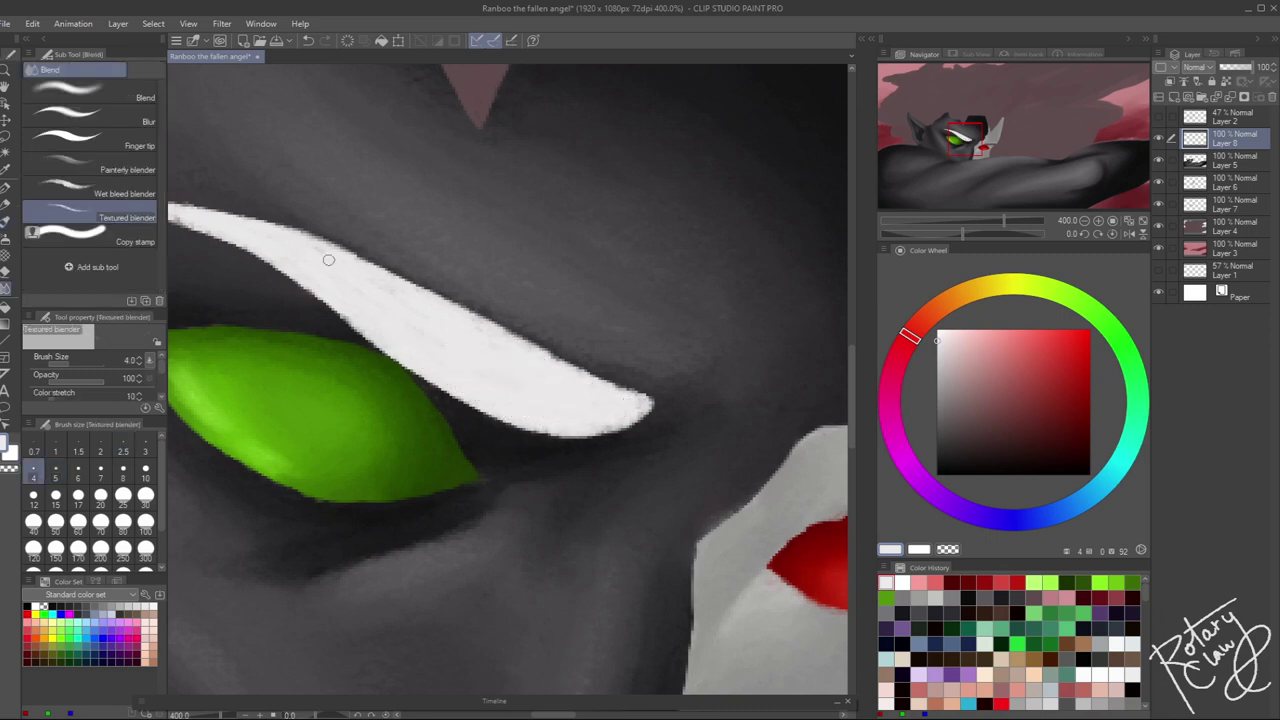
pyautogui.scroll(-7, 420, 312)
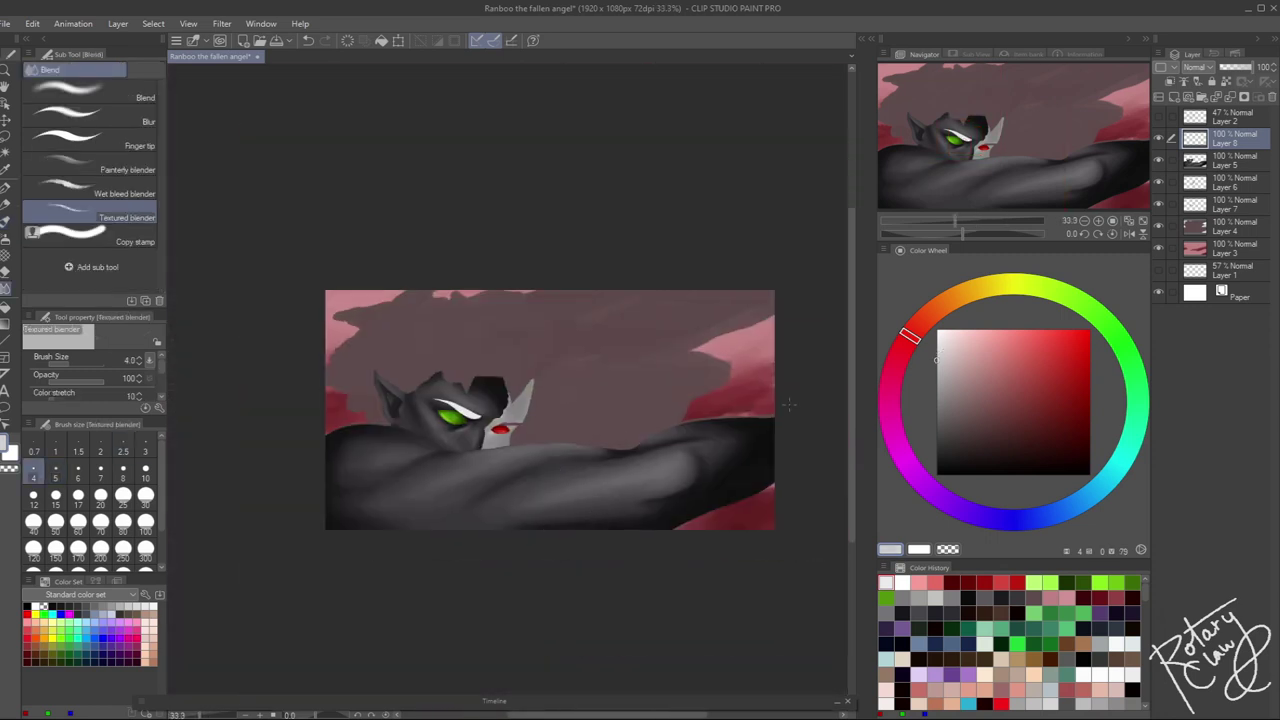
pyautogui.press('b')
pyautogui.scroll(7, 465, 410)
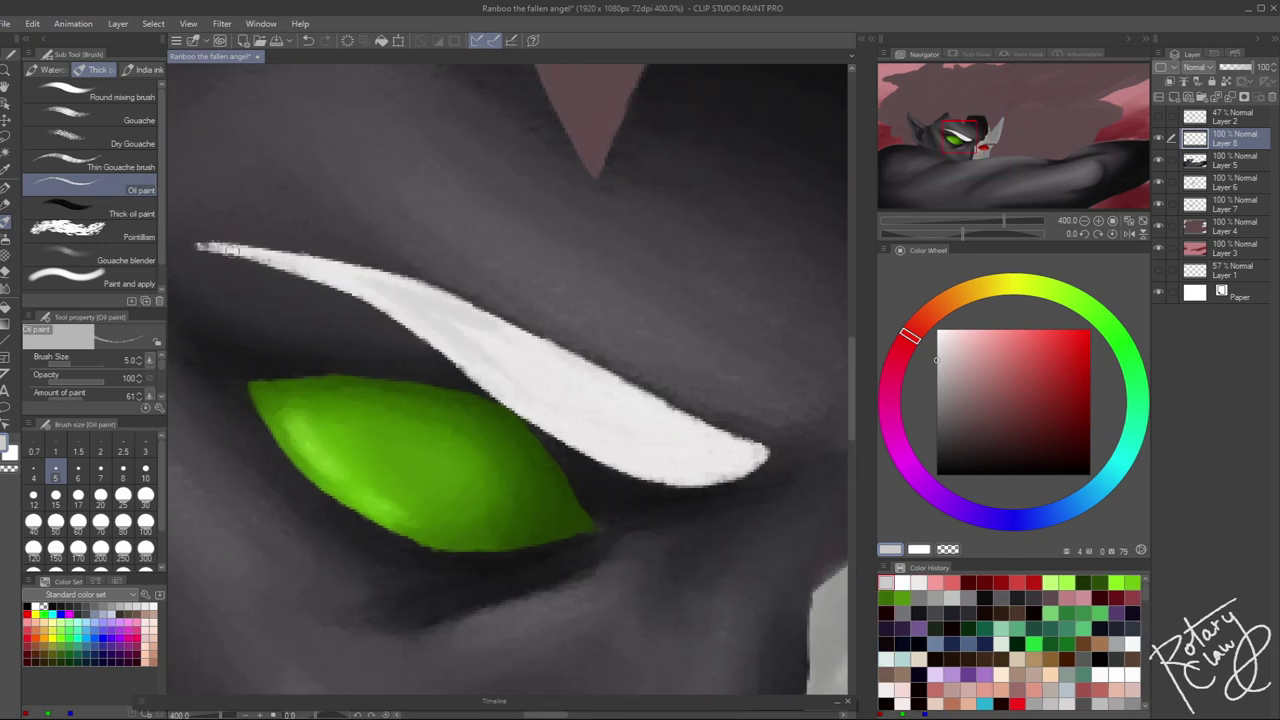
pyautogui.press('j')
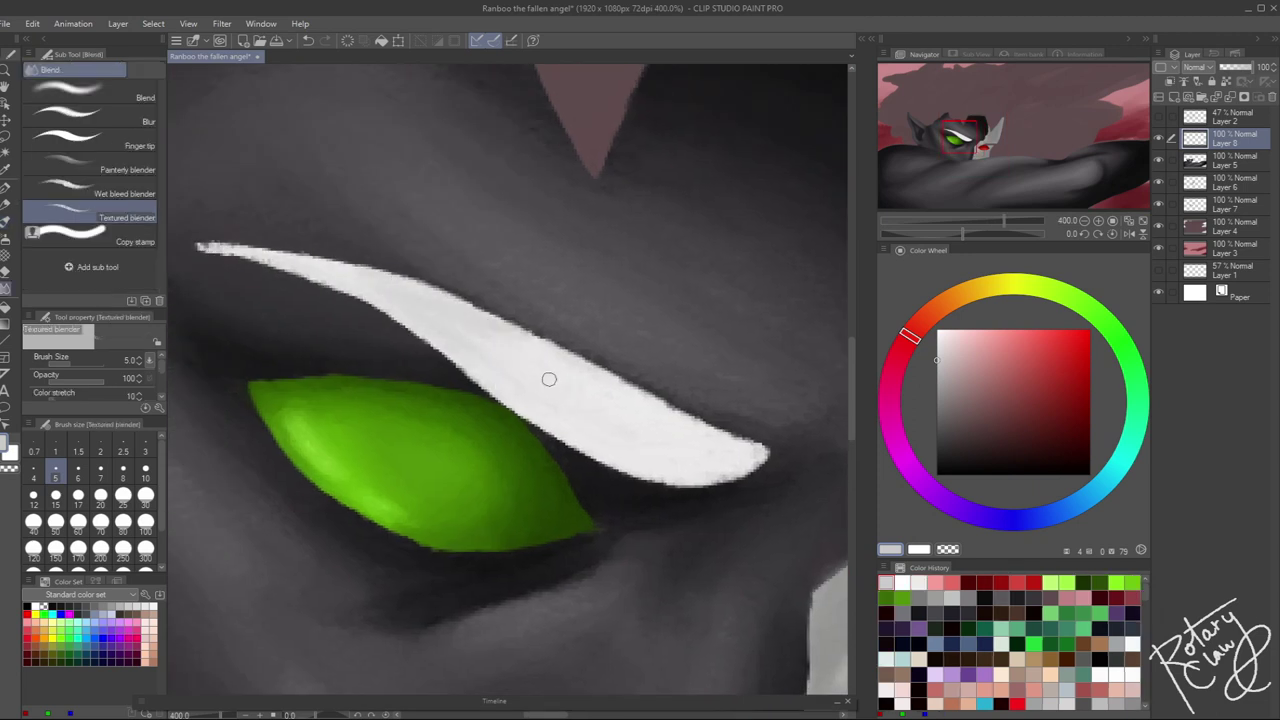
pyautogui.scroll(-6, 458, 318)
# Paint a near-black eyebrow (HSV 300, 6, 7) over the red eye using Oil paint and smooth it with the Textured blender at size 5
pyautogui.press('b')
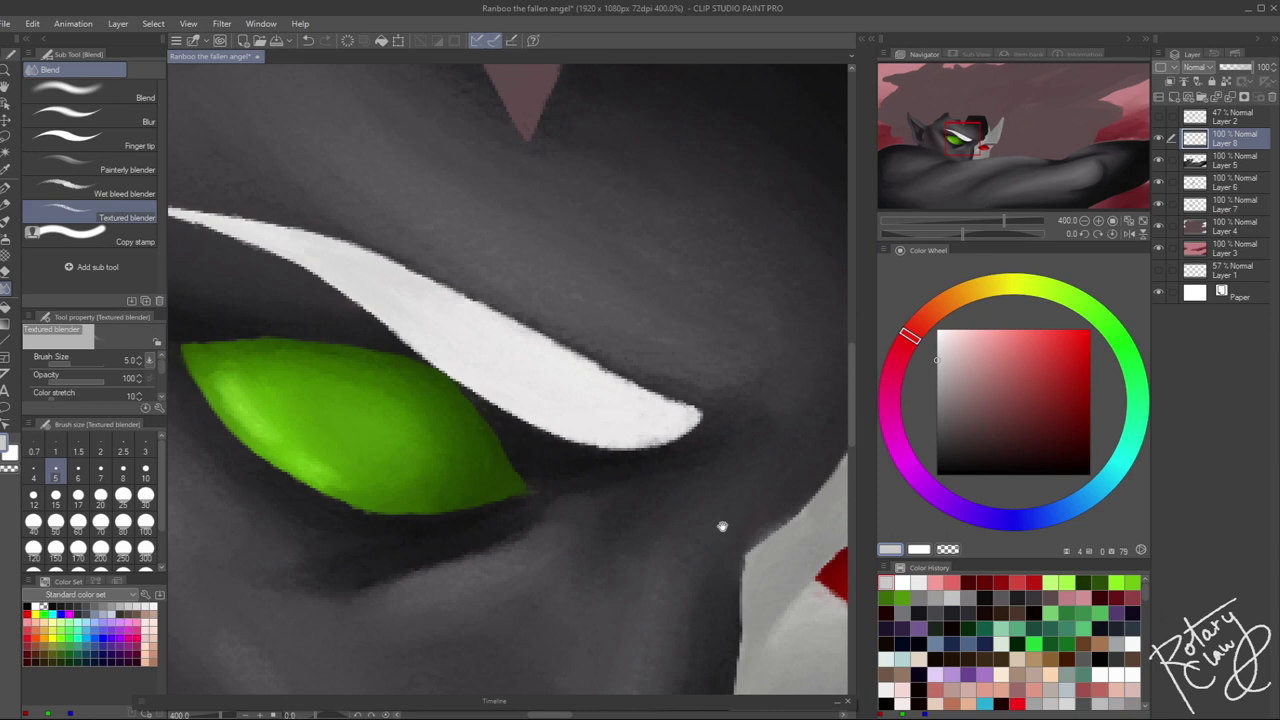
pyautogui.scroll(6, 654, 487)
pyautogui.moveTo(470, 418)
pyautogui.mouseDown()
pyautogui.moveTo(805, 378)
pyautogui.moveTo(580, 416)
pyautogui.moveTo(688, 430)
pyautogui.moveTo(805, 378)
pyautogui.moveTo(710, 376)
pyautogui.moveTo(482, 418)
pyautogui.moveTo(560, 392)
pyautogui.moveTo(770, 395)
pyautogui.moveTo(700, 423)
pyautogui.moveTo(642, 400)
pyautogui.mouseUp()
pyautogui.press(']')
pyautogui.press('j')
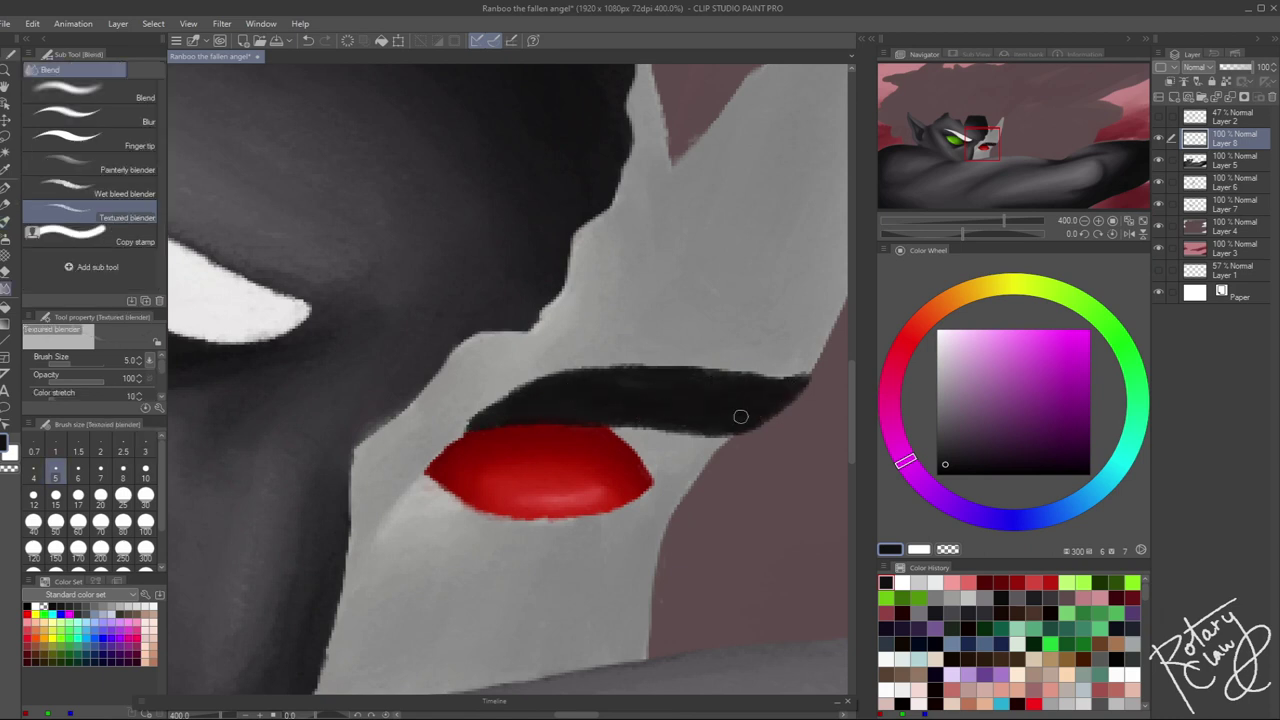
pyautogui.press('b')
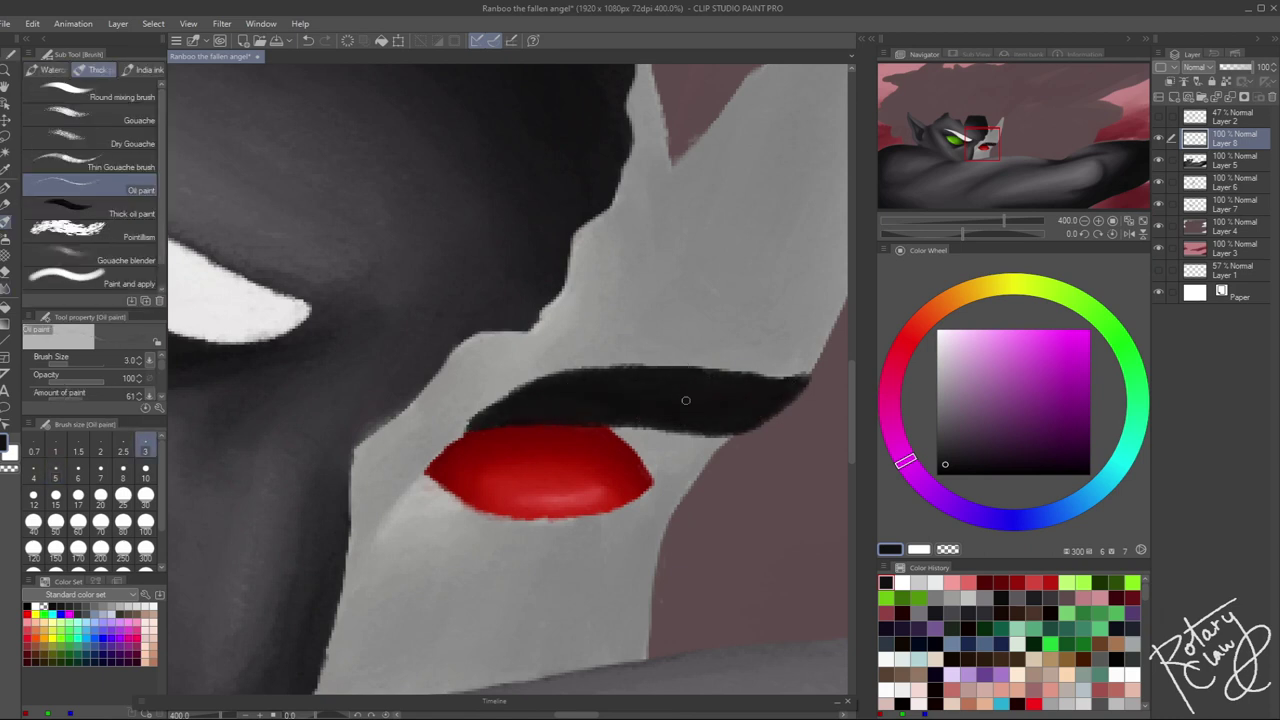
pyautogui.scroll(-7, 685, 400)
# Fill the sketched horn above the light face half with brown (HSV 26, 97, 33) on its own layer, using Oil paint from size 10
pyautogui.click(947, 306)
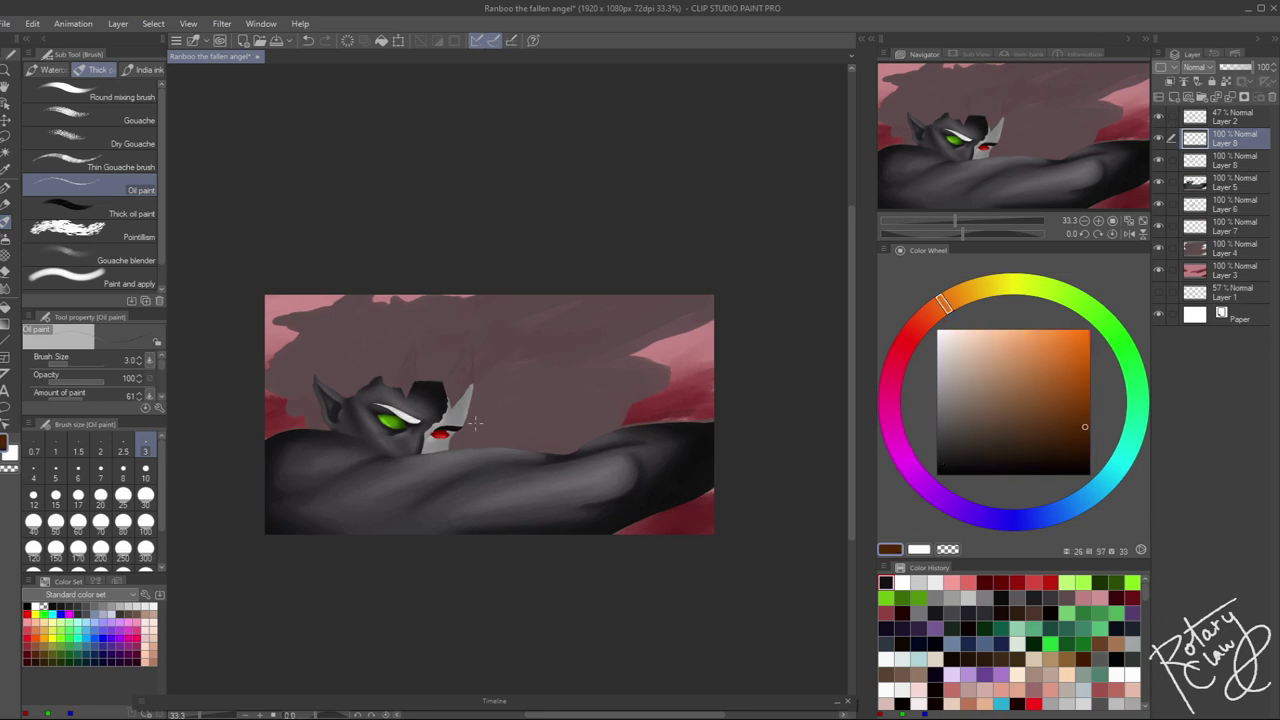
pyautogui.scroll(5, 475, 423)
pyautogui.click(145, 474)
pyautogui.moveTo(457, 358); pyautogui.dragTo(395, 555)
pyautogui.moveTo(500, 432); pyautogui.dragTo(390, 568)
pyautogui.moveTo(503, 440); pyautogui.dragTo(440, 487)
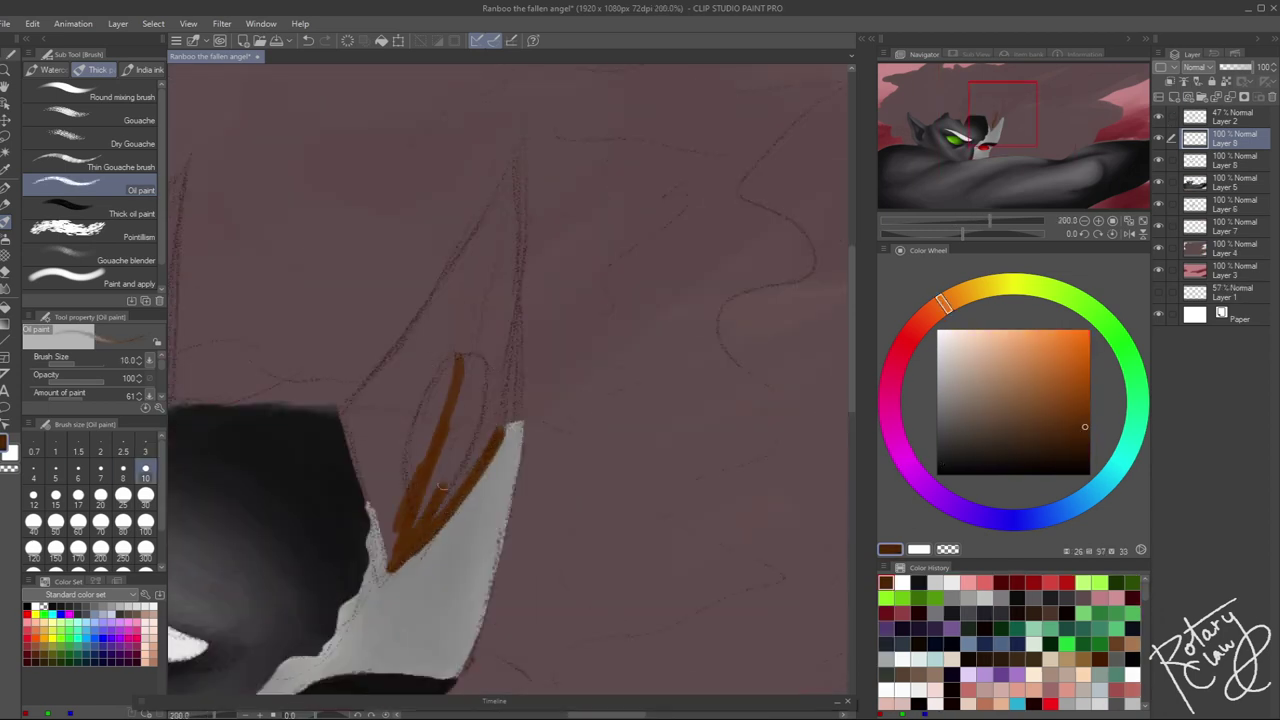
pyautogui.moveTo(460, 410); pyautogui.dragTo(425, 515)
pyautogui.moveTo(518, 320); pyautogui.dragTo(497, 444)
pyautogui.moveTo(521, 294); pyautogui.dragTo(515, 150)
pyautogui.moveTo(345, 410)
pyautogui.mouseDown()
pyautogui.moveTo(390, 565)
pyautogui.moveTo(494, 206)
pyautogui.mouseUp()
pyautogui.moveTo(512, 152); pyautogui.dragTo(470, 255)
pyautogui.press(']')
pyautogui.press(']')
pyautogui.press(']')
pyautogui.moveTo(468, 380)
pyautogui.mouseDown()
pyautogui.moveTo(497, 214)
pyautogui.moveTo(400, 466)
pyautogui.moveTo(511, 297)
pyautogui.mouseUp()
pyautogui.moveTo(515, 225); pyautogui.dragTo(505, 310)
# Shade the horn's right side with darker browns (HSV 26, 95, 22 and 26, 95, 15) at size 10 and blend at size 7
pyautogui.press('[')
pyautogui.press('[')
pyautogui.press('[')
pyautogui.keyDown('alt'); pyautogui.click(446, 502); pyautogui.keyUp('alt')
pyautogui.moveTo(483, 432)
pyautogui.mouseDown()
pyautogui.moveTo(521, 230)
pyautogui.moveTo(472, 339)
pyautogui.mouseUp()
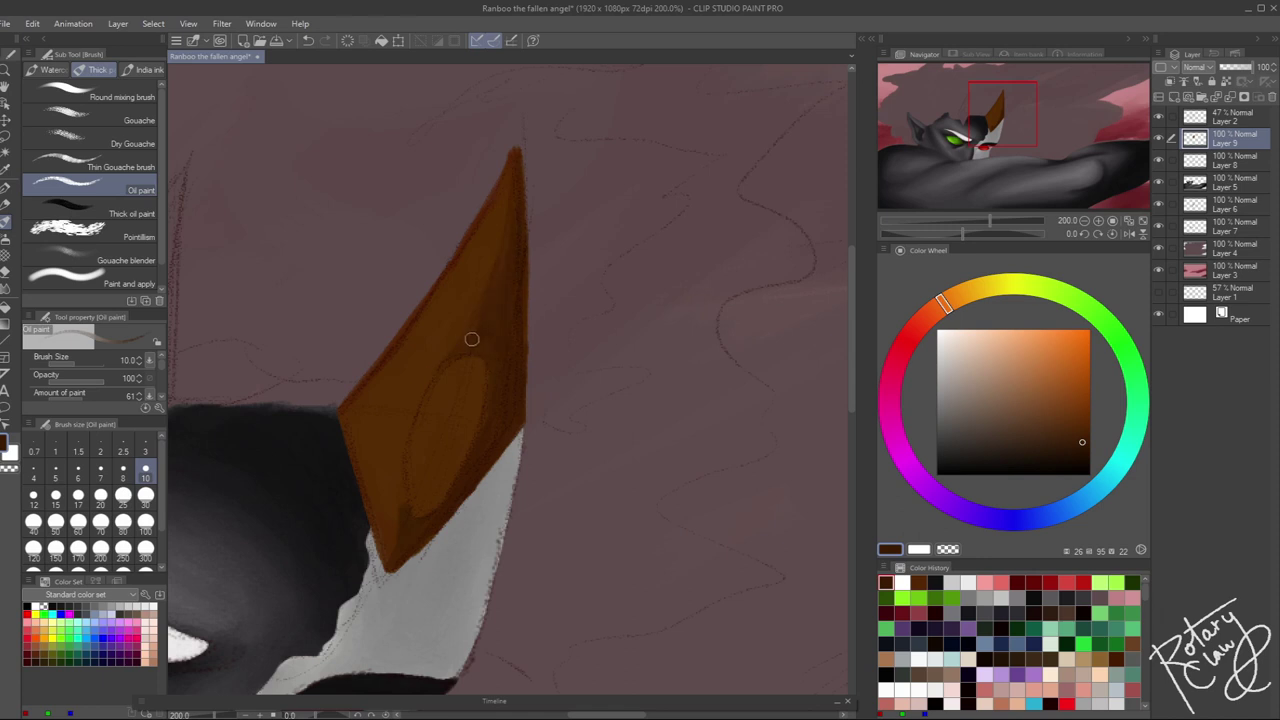
pyautogui.keyDown('alt'); pyautogui.click(452, 426); pyautogui.keyUp('alt')
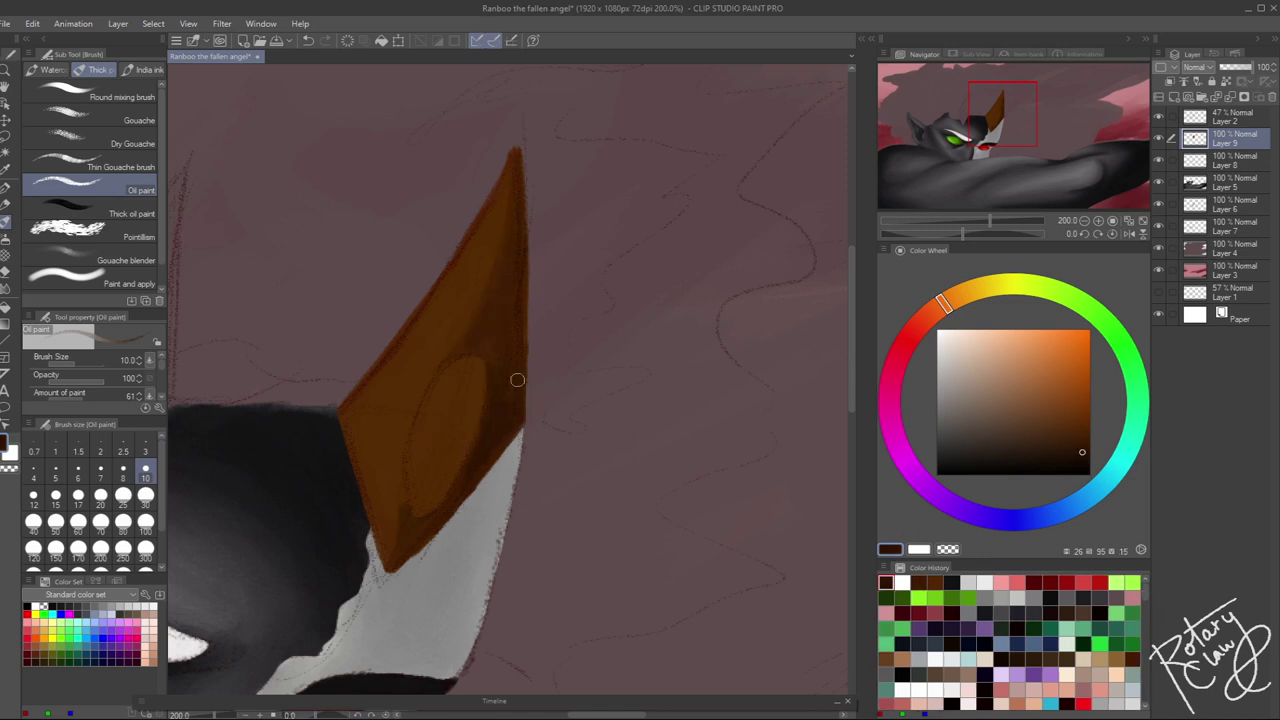
pyautogui.press('j')
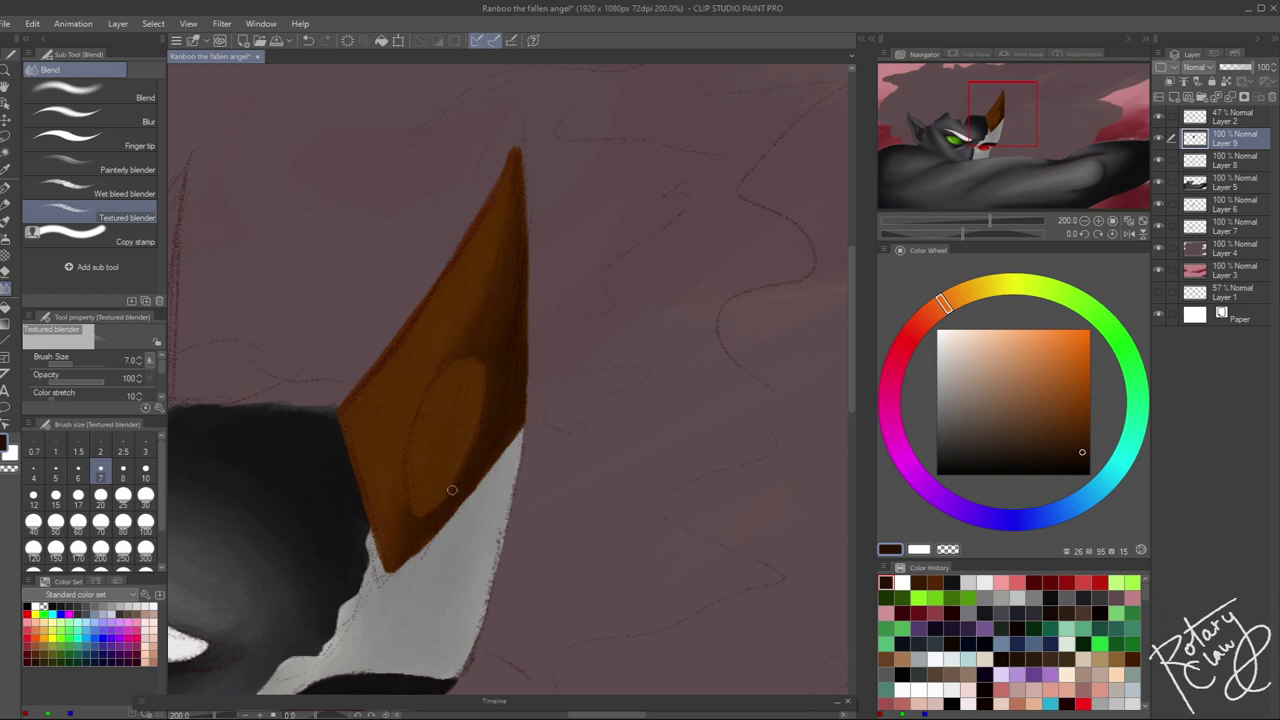
# Paint orange (HSV 33, 91, 77) along the horn's left side with Oil paint and blend with the Textured blender at sizes 10 and 7
pyautogui.click(934, 582)
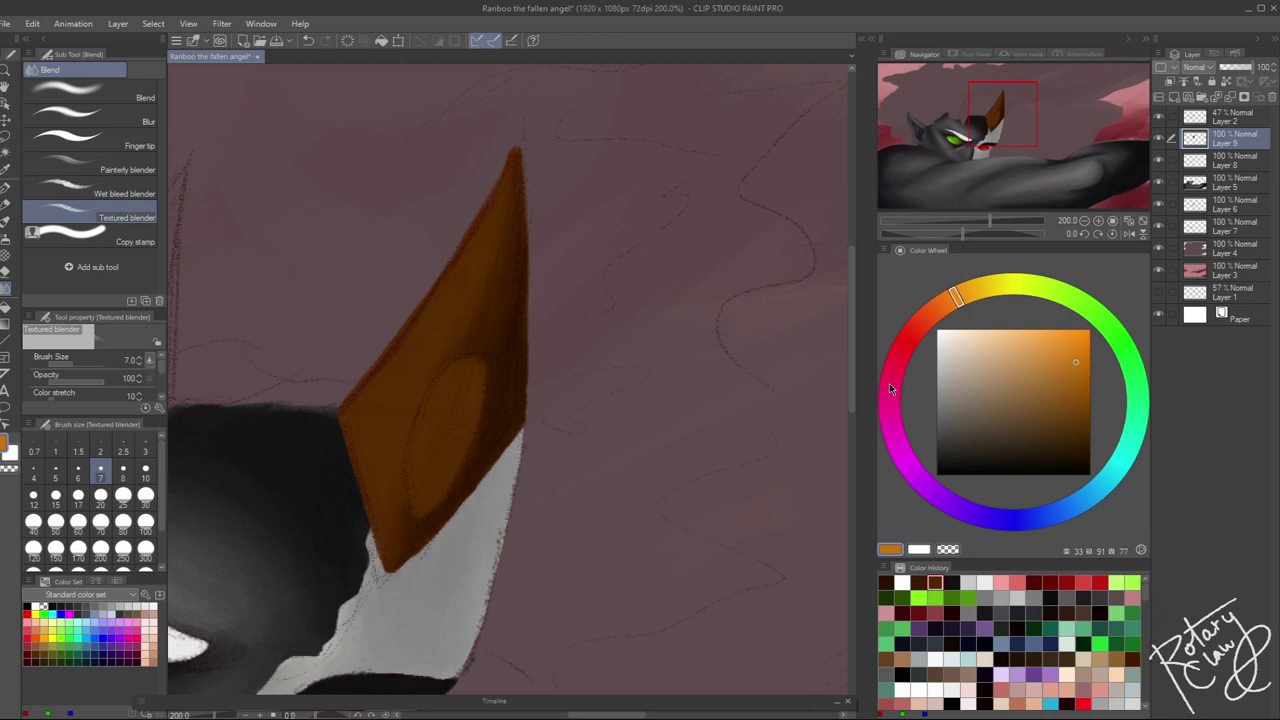
pyautogui.press('b')
pyautogui.moveTo(366, 449); pyautogui.dragTo(378, 538)
pyautogui.moveTo(350, 410)
pyautogui.mouseDown()
pyautogui.moveTo(374, 371)
pyautogui.moveTo(410, 430)
pyautogui.moveTo(400, 490)
pyautogui.moveTo(420, 310)
pyautogui.moveTo(428, 322)
pyautogui.moveTo(470, 250)
pyautogui.mouseUp()
pyautogui.press('j')
pyautogui.moveTo(392, 480)
pyautogui.mouseDown()
pyautogui.moveTo(386, 535)
pyautogui.moveTo(363, 457)
pyautogui.mouseUp()
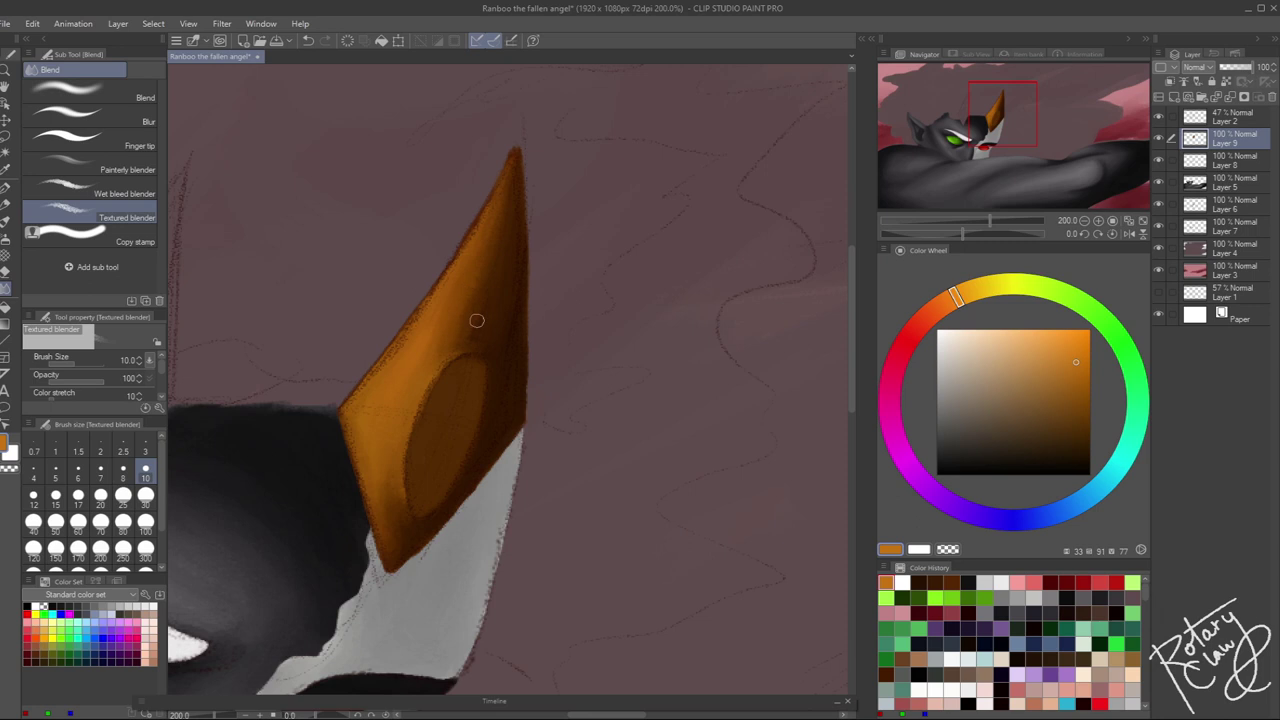
pyautogui.scroll(-5, 476, 320)
pyautogui.scroll(5, 476, 320)
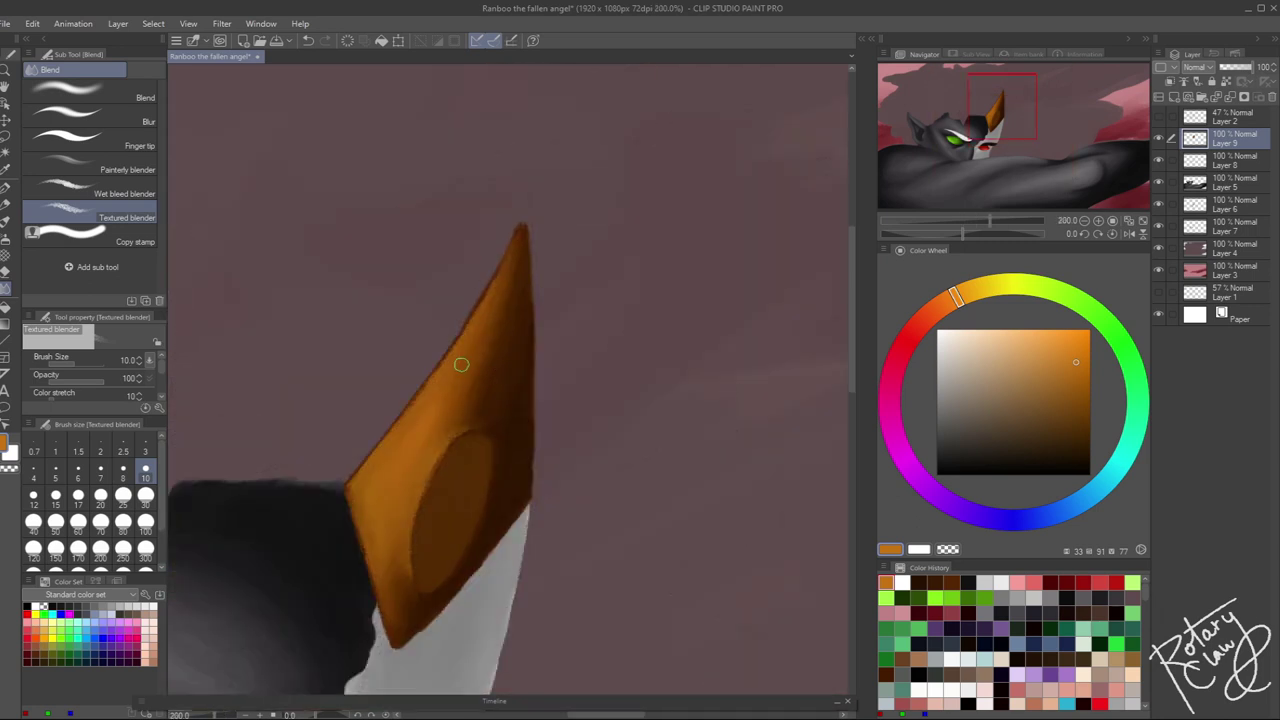
pyautogui.press('[')
pyautogui.press('[')
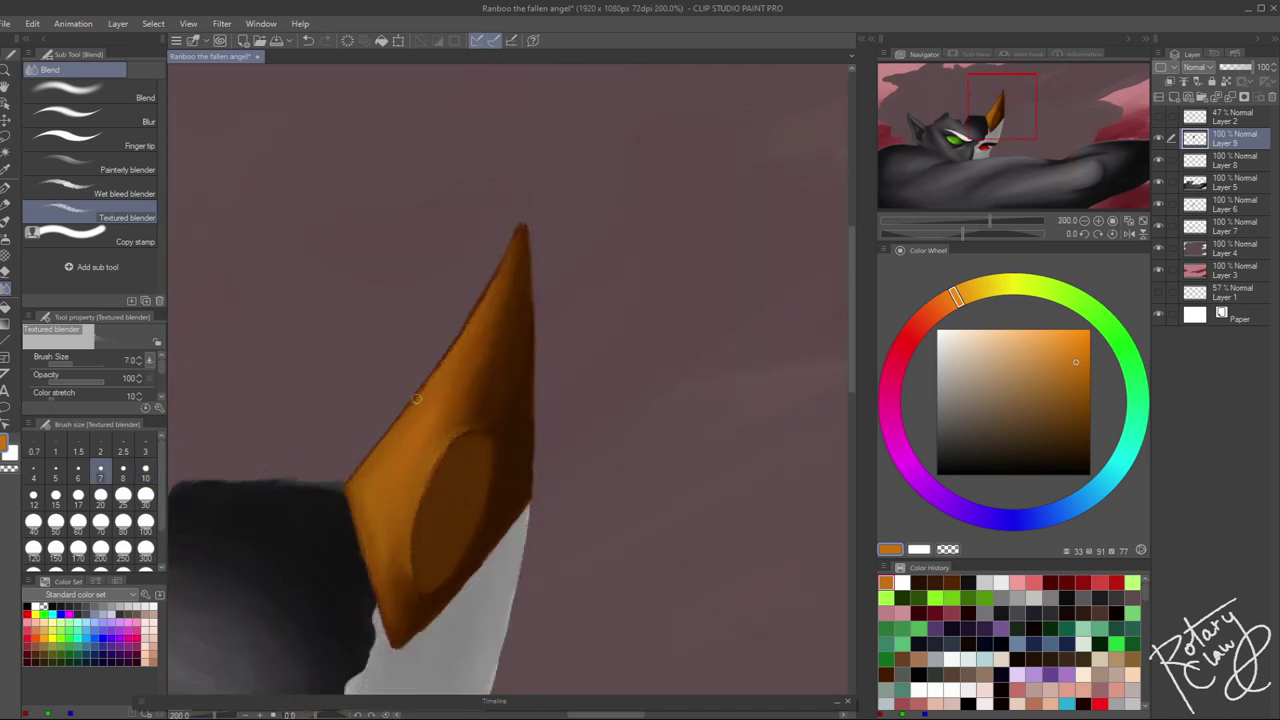
# Paint lighter orange (HSV 36, 70, 90) along the horn's left edge and the oval's rim with Oil paint at size 10
pyautogui.click(1043, 344)
pyautogui.press('b')
pyautogui.moveTo(350, 490); pyautogui.dragTo(470, 315)
pyautogui.moveTo(410, 470); pyautogui.dragTo(515, 250)
pyautogui.moveTo(410, 535); pyautogui.dragTo(455, 430)
pyautogui.moveTo(362, 570); pyautogui.dragTo(378, 495)
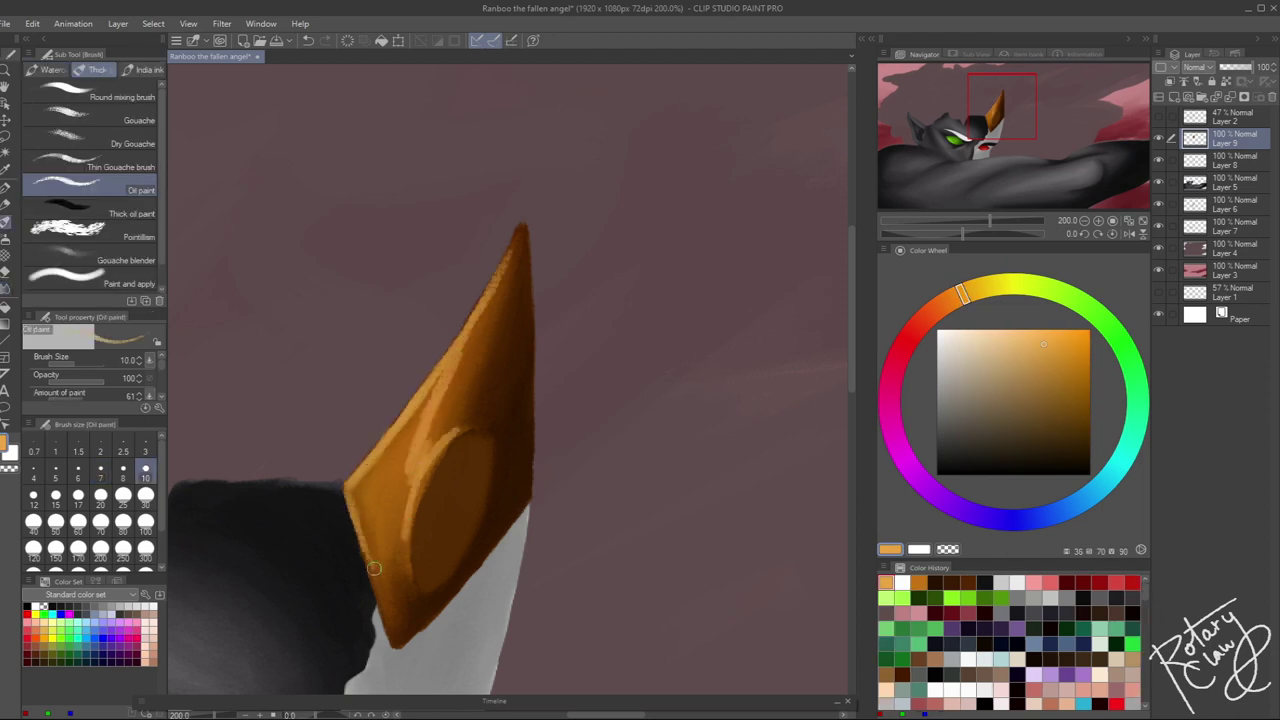
pyautogui.moveTo(372, 620); pyautogui.dragTo(386, 490)
pyautogui.moveTo(360, 520); pyautogui.dragTo(440, 370)
pyautogui.moveTo(385, 560); pyautogui.dragTo(402, 445)
# Add pale orange highlights (HSV 36, 55, 96) to the horn's left side and blend with the Textured blender at sizes 7 to 12
pyautogui.keyDown('alt'); pyautogui.click(394, 376); pyautogui.keyUp('alt')
pyautogui.moveTo(360, 488); pyautogui.dragTo(475, 315)
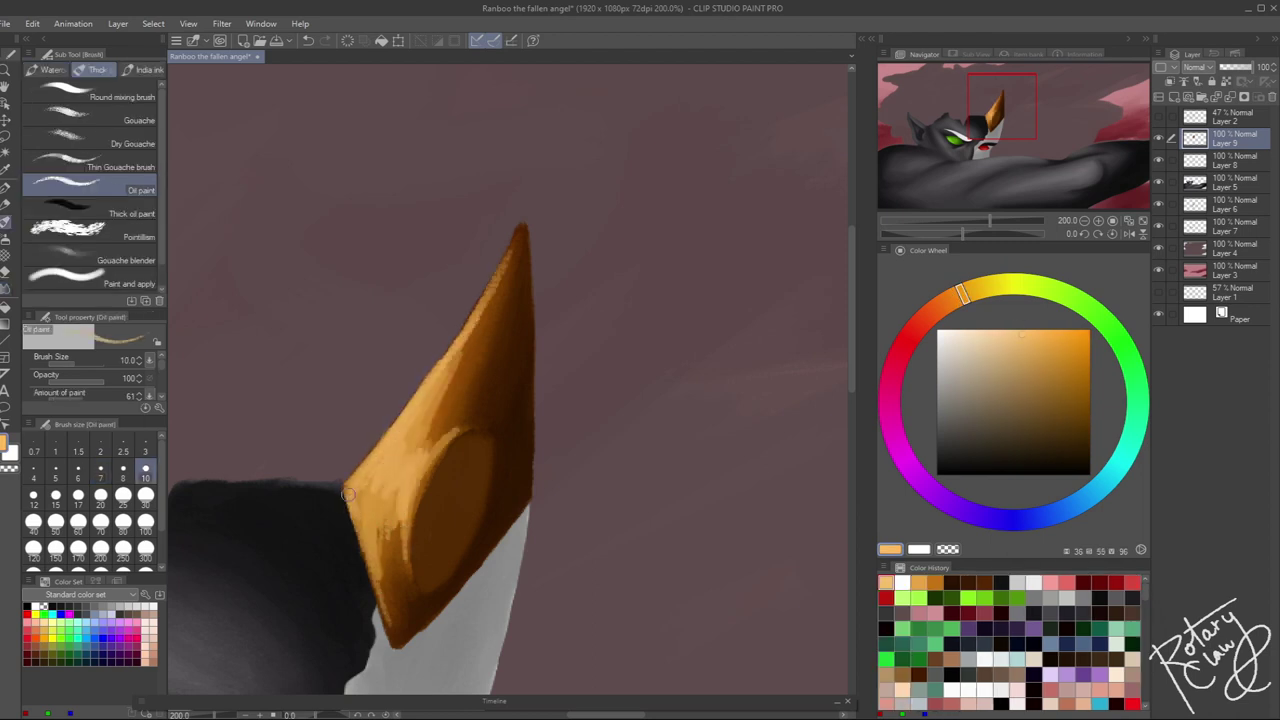
pyautogui.moveTo(355, 570); pyautogui.dragTo(350, 482)
pyautogui.press('j')
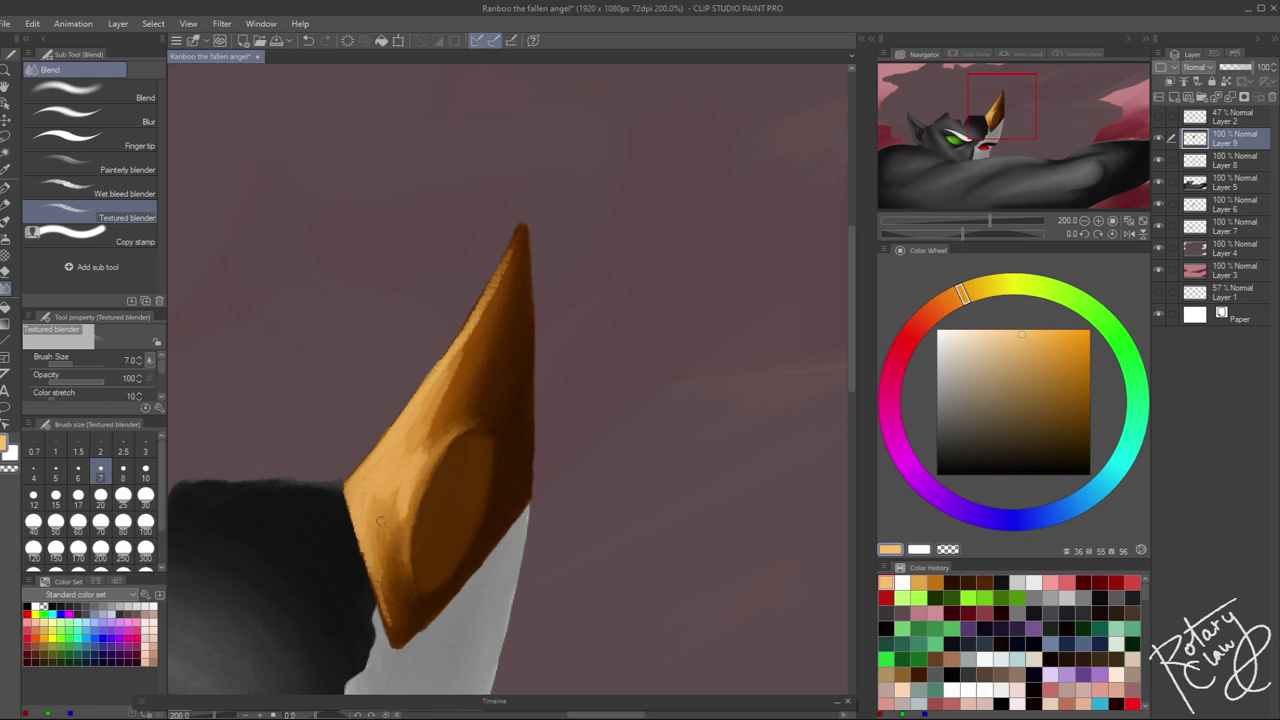
pyautogui.press(']')
pyautogui.moveTo(428, 434); pyautogui.dragTo(506, 261)
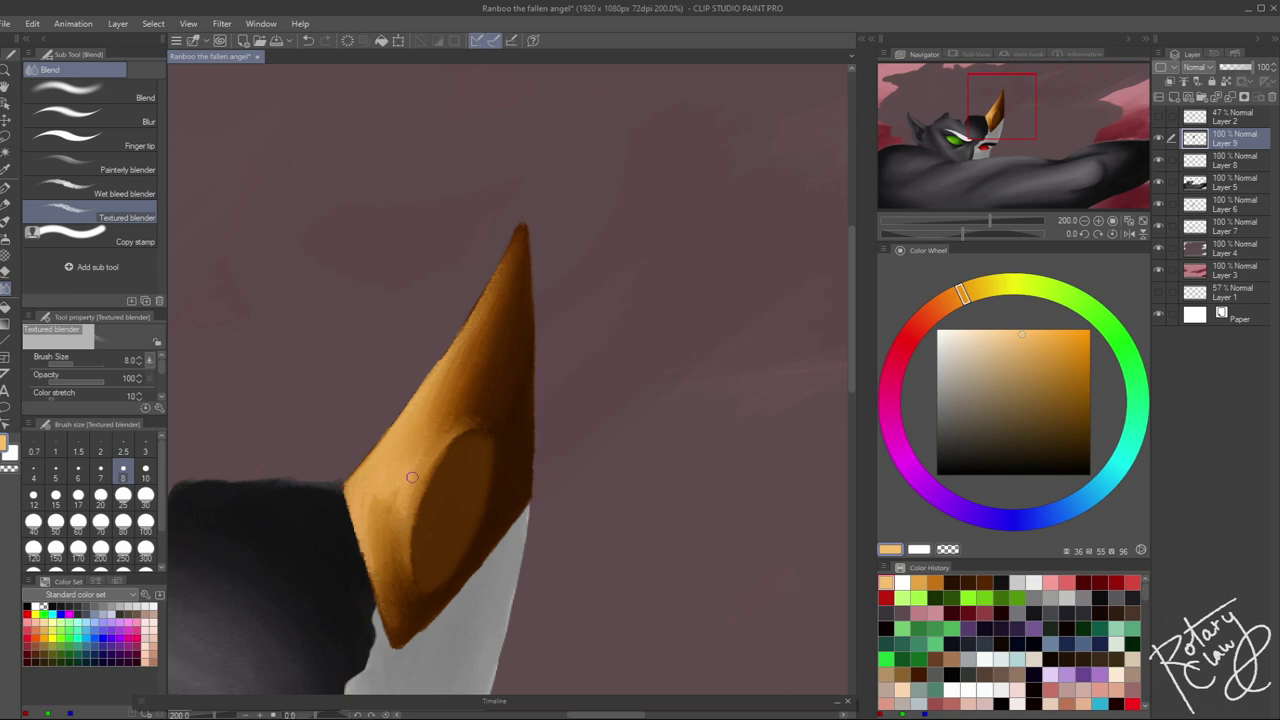
pyautogui.press(']')
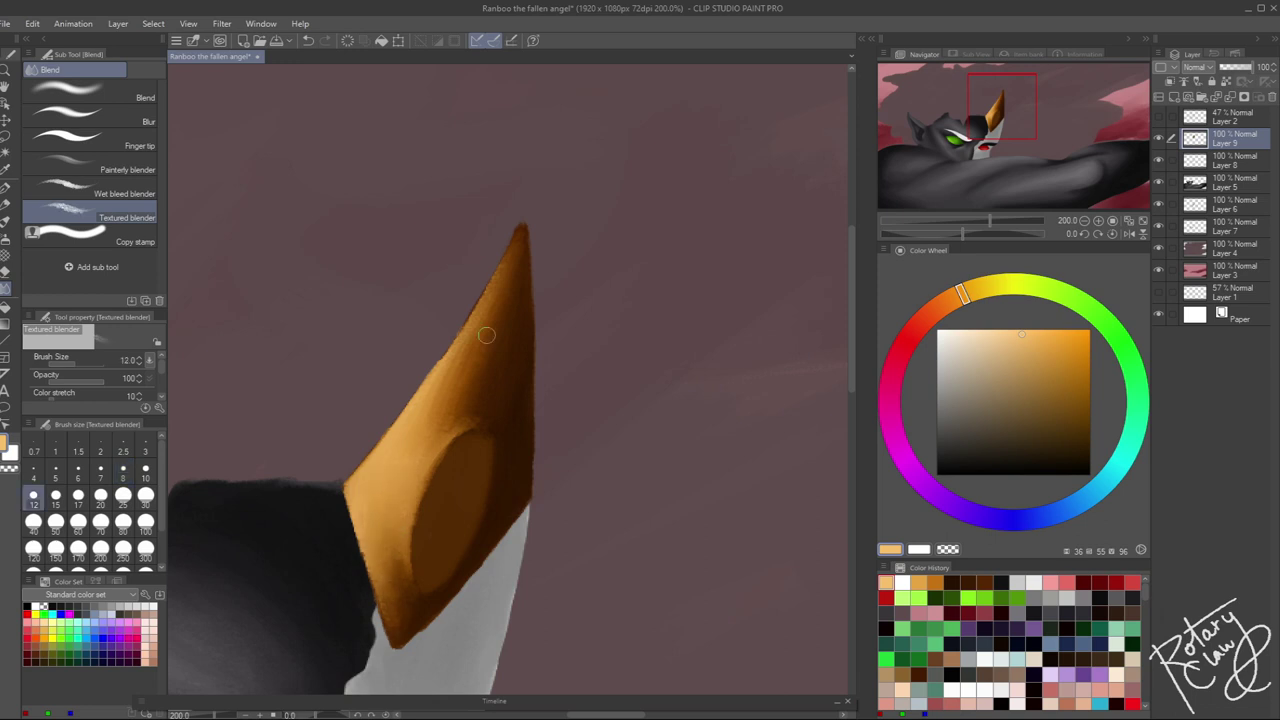
pyautogui.scroll(-5, 577, 557)
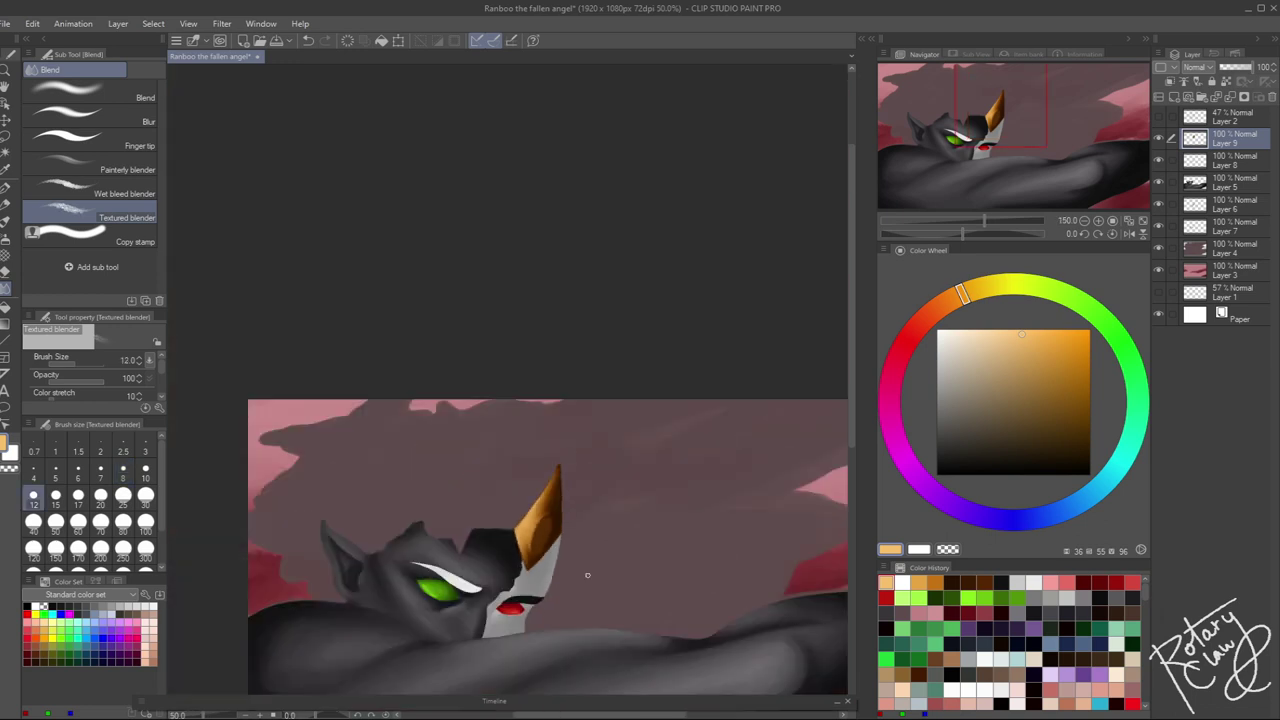
# Clean the horn's outline with the Hard eraser at size 4 while its layer is at 47% opacity, and restore the layer to 100%
pyautogui.scroll(8, 571, 471)
pyautogui.click(1238, 66)
pyautogui.moveTo(462, 540); pyautogui.dragTo(372, 630)
pyautogui.moveTo(584, 392); pyautogui.dragTo(448, 552)
pyautogui.moveTo(484, 512); pyautogui.dragTo(402, 594)
pyautogui.moveTo(322, 552); pyautogui.dragTo(358, 634)
pyautogui.moveTo(685, 289); pyautogui.dragTo(571, 426)
pyautogui.press('e')
pyautogui.moveTo(629, 200); pyautogui.dragTo(544, 452)
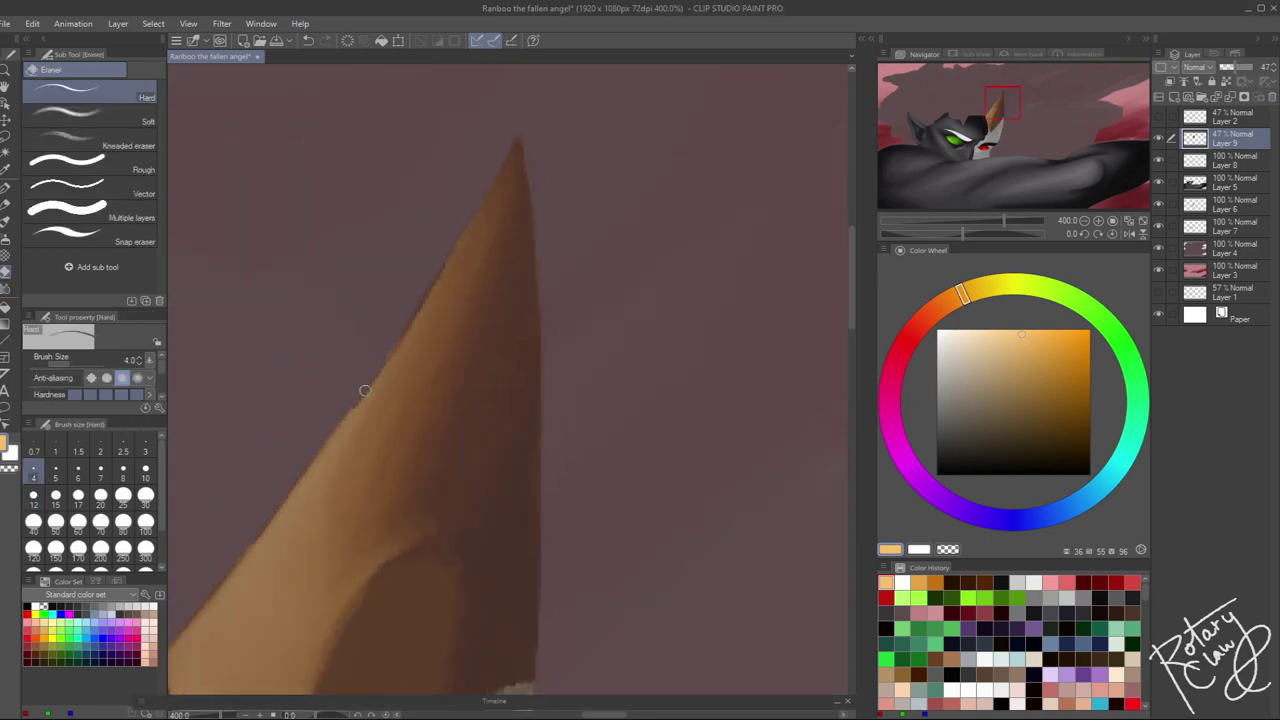
pyautogui.moveTo(286, 451); pyautogui.dragTo(386, 291)
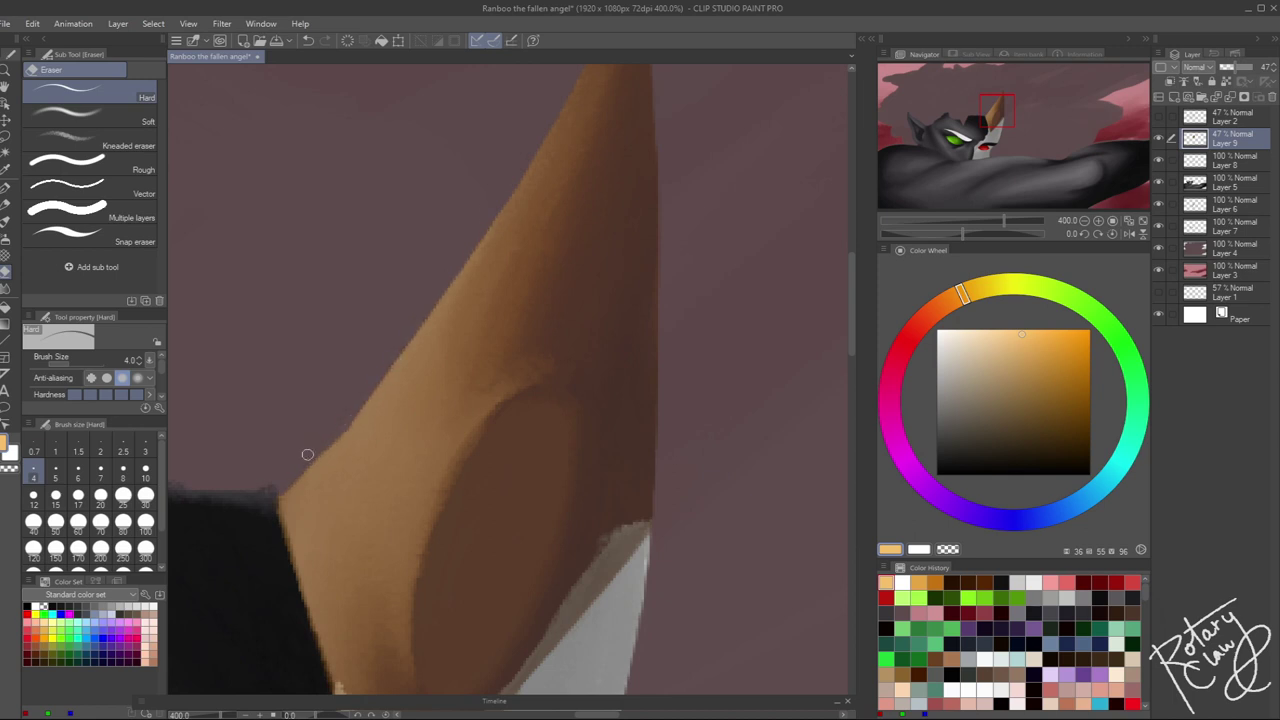
pyautogui.press('j')
pyautogui.scroll(-8, 337, 491)
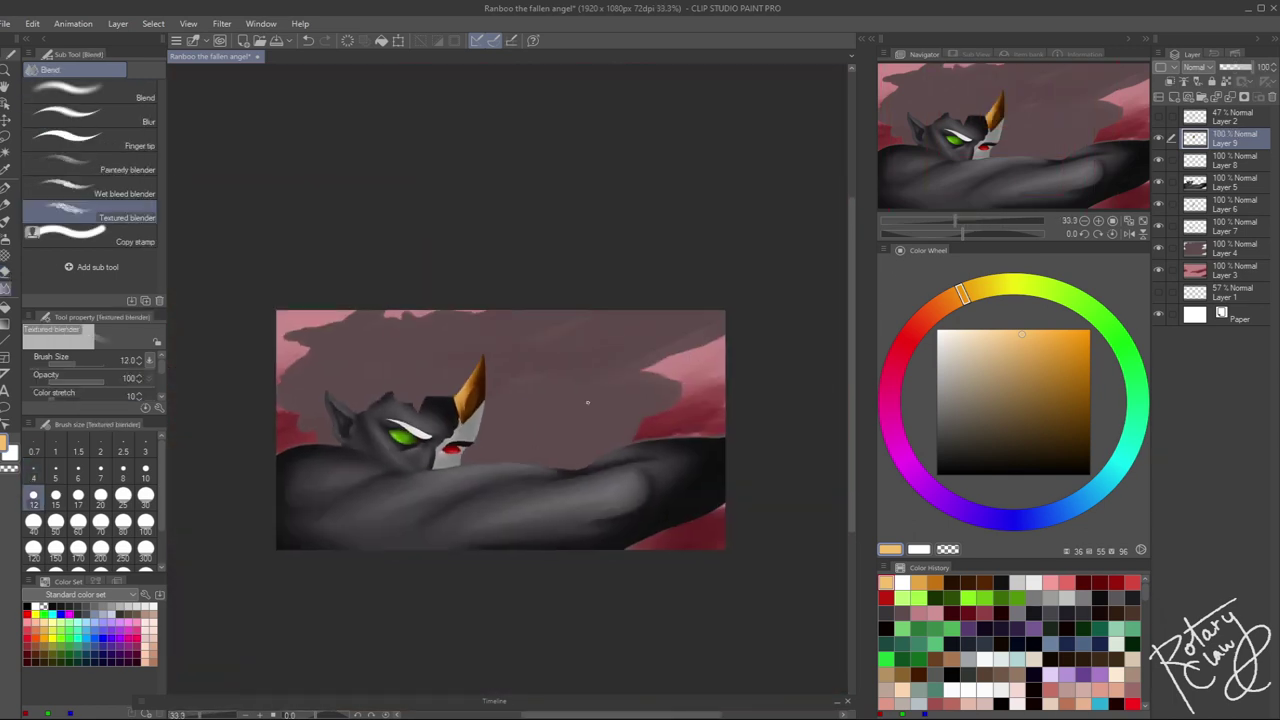
# Fill the sketched second horn above the dark face half with brown using Oil paint, leaving its oval marking distinct
pyautogui.scroll(6, 587, 403)
pyautogui.press('b')
pyautogui.moveTo(362, 448)
pyautogui.mouseDown()
pyautogui.moveTo(455, 457)
pyautogui.moveTo(459, 372)
pyautogui.moveTo(434, 357)
pyautogui.moveTo(418, 294)
pyautogui.moveTo(397, 350)
pyautogui.moveTo(393, 486)
pyautogui.moveTo(454, 433)
pyautogui.moveTo(444, 411)
pyautogui.moveTo(408, 431)
pyautogui.moveTo(418, 360)
pyautogui.moveTo(426, 431)
pyautogui.moveTo(436, 278)
pyautogui.moveTo(445, 375)
pyautogui.mouseUp()
pyautogui.press('[')
pyautogui.moveTo(437, 497)
pyautogui.mouseDown()
pyautogui.moveTo(433, 332)
pyautogui.moveTo(437, 394)
pyautogui.moveTo(460, 440)
pyautogui.mouseUp()
# Shade the dark side of the second horn with deep brown (HSV 26, 95, 15) using Oil paint at size 8, and blend it
pyautogui.press('j')
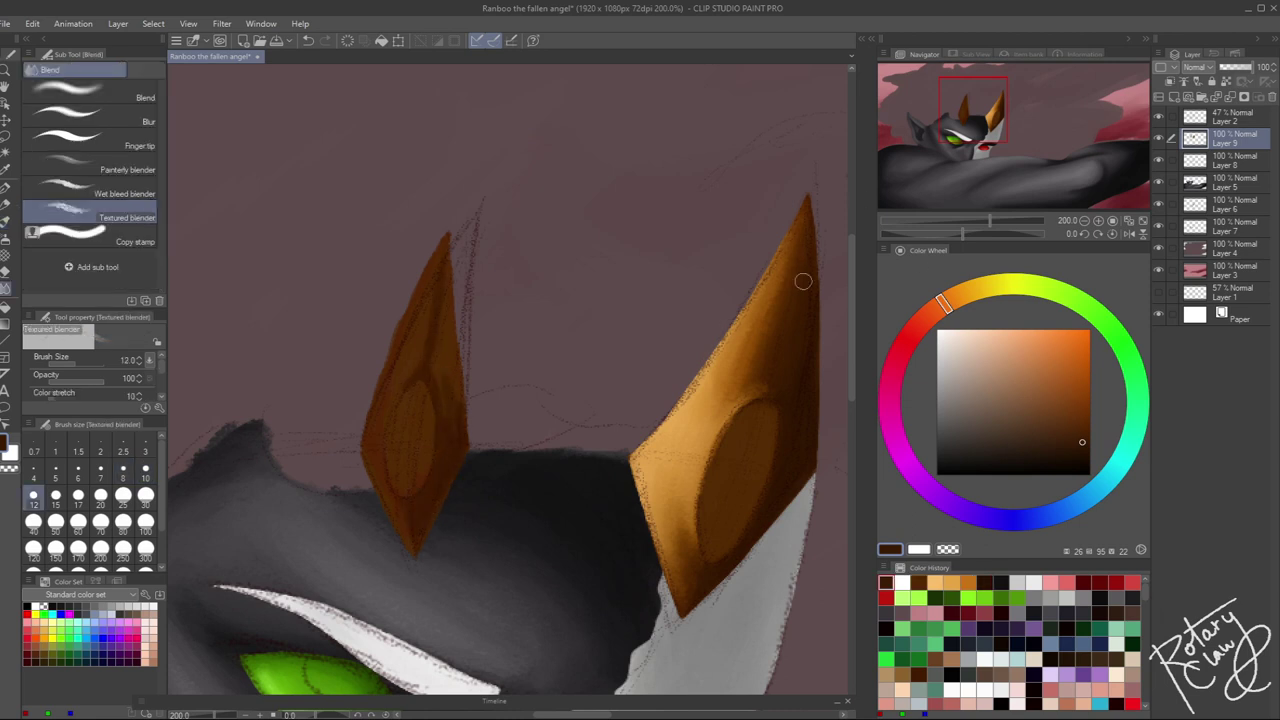
pyautogui.press('b')
pyautogui.moveTo(458, 300)
pyautogui.mouseDown()
pyautogui.moveTo(440, 345)
pyautogui.moveTo(443, 443)
pyautogui.mouseUp()
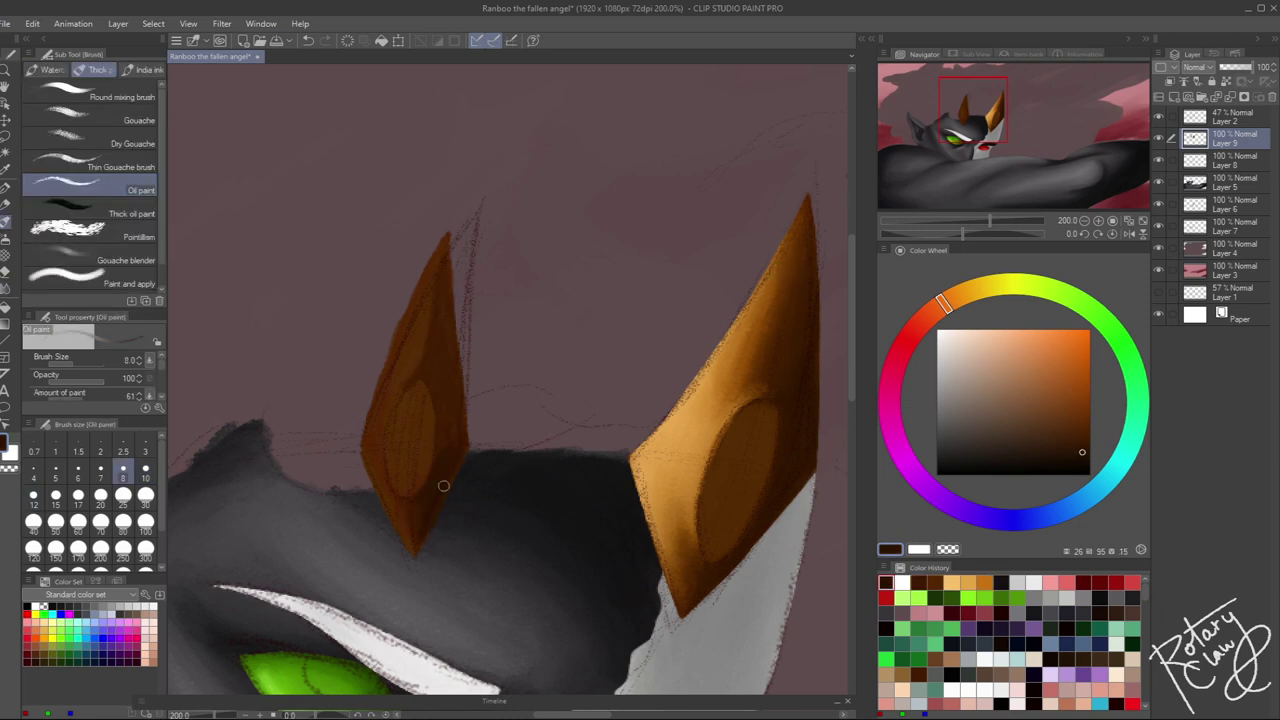
pyautogui.press('j')
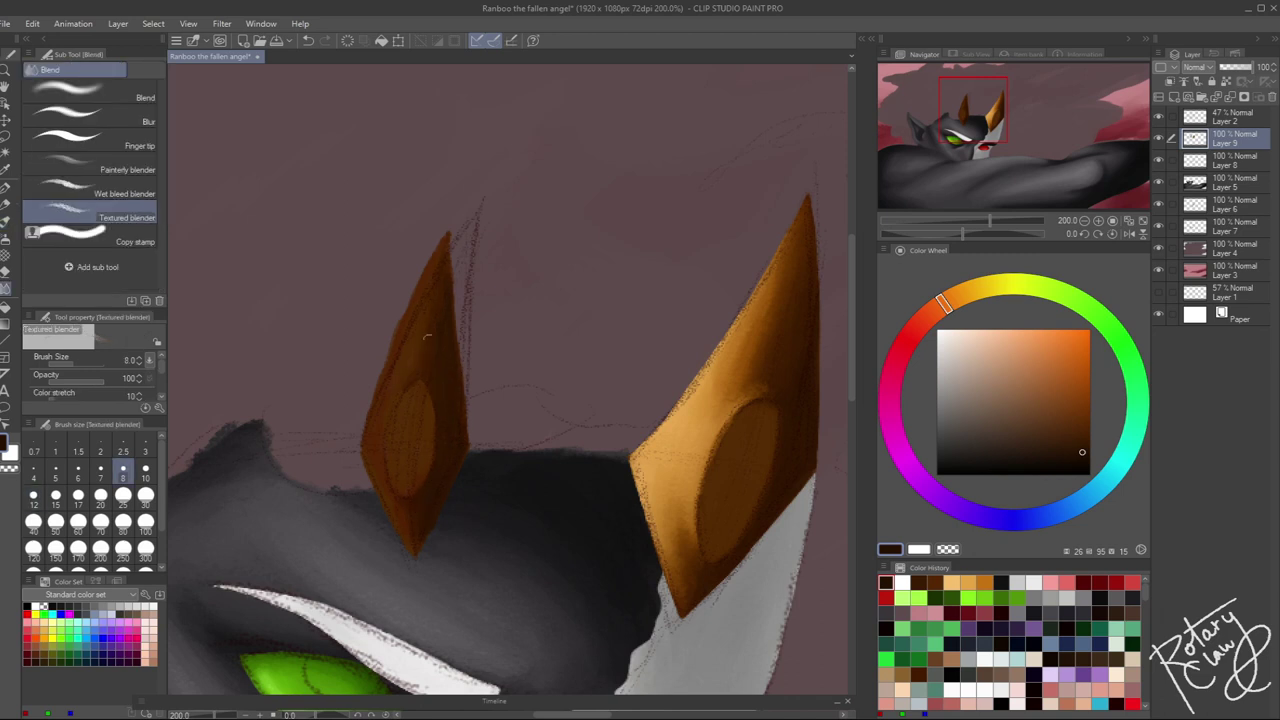
# Paint orange (HSV 33, 91, 77) down the second horn's light side and blend it with the Textured blender at size 8
pyautogui.press('b')
pyautogui.keyDown('alt'); pyautogui.click(427, 338); pyautogui.keyUp('alt')
pyautogui.moveTo(432, 255); pyautogui.dragTo(424, 374)
pyautogui.moveTo(413, 318)
pyautogui.mouseDown()
pyautogui.moveTo(375, 500)
pyautogui.moveTo(383, 455)
pyautogui.mouseUp()
pyautogui.press('j')
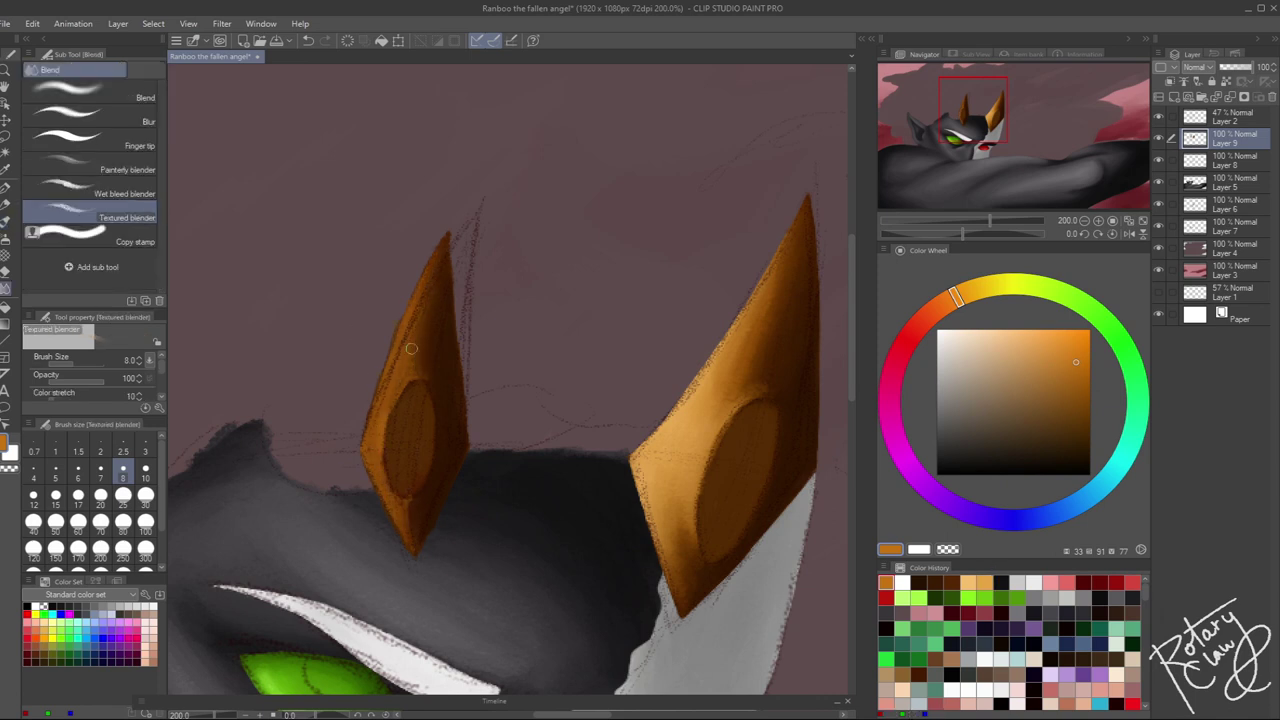
# Add pale orange highlights (HSV 36, 55, 96) along the second horn's light edge and blend them with the Textured blender at size 8
pyautogui.click(1043, 344)
pyautogui.press('b')
pyautogui.moveTo(440, 250); pyautogui.dragTo(370, 430)
pyautogui.moveTo(428, 275)
pyautogui.mouseDown()
pyautogui.moveTo(397, 515)
pyautogui.moveTo(370, 440)
pyautogui.moveTo(370, 480)
pyautogui.moveTo(378, 418)
pyautogui.mouseUp()
pyautogui.press('j')
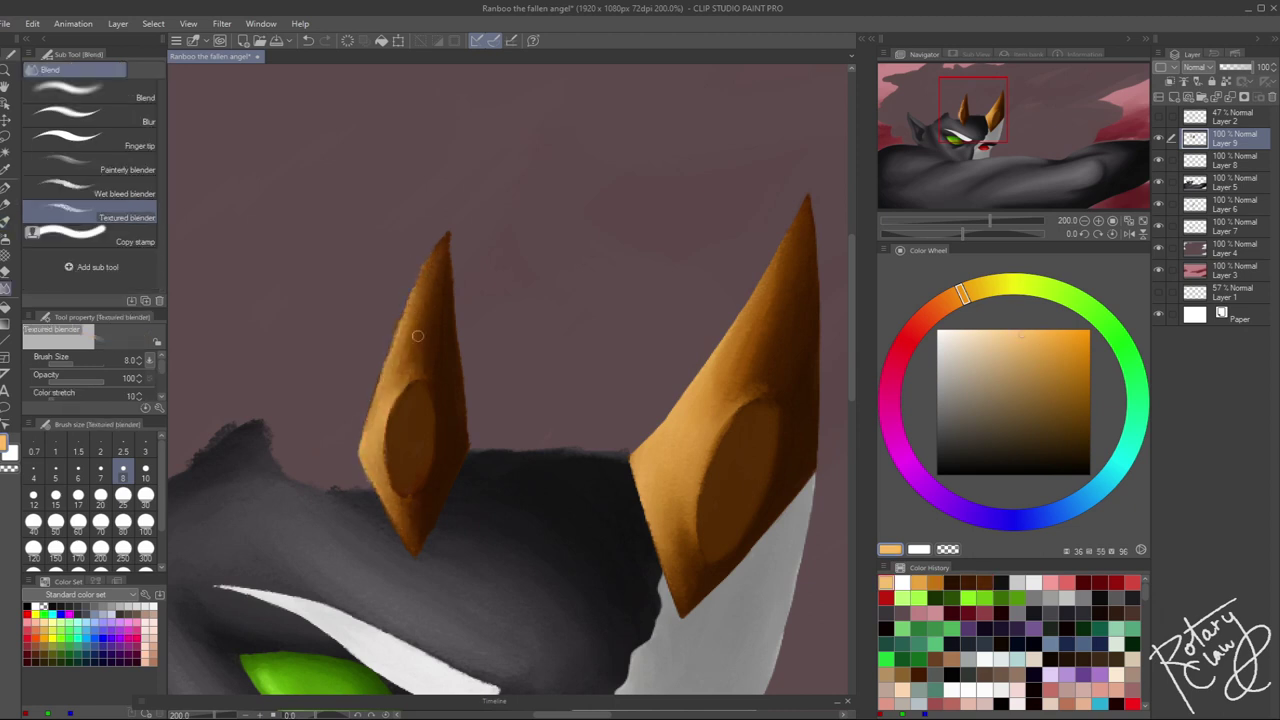
pyautogui.scroll(-6, 418, 516)
pyautogui.scroll(6, 504, 452)
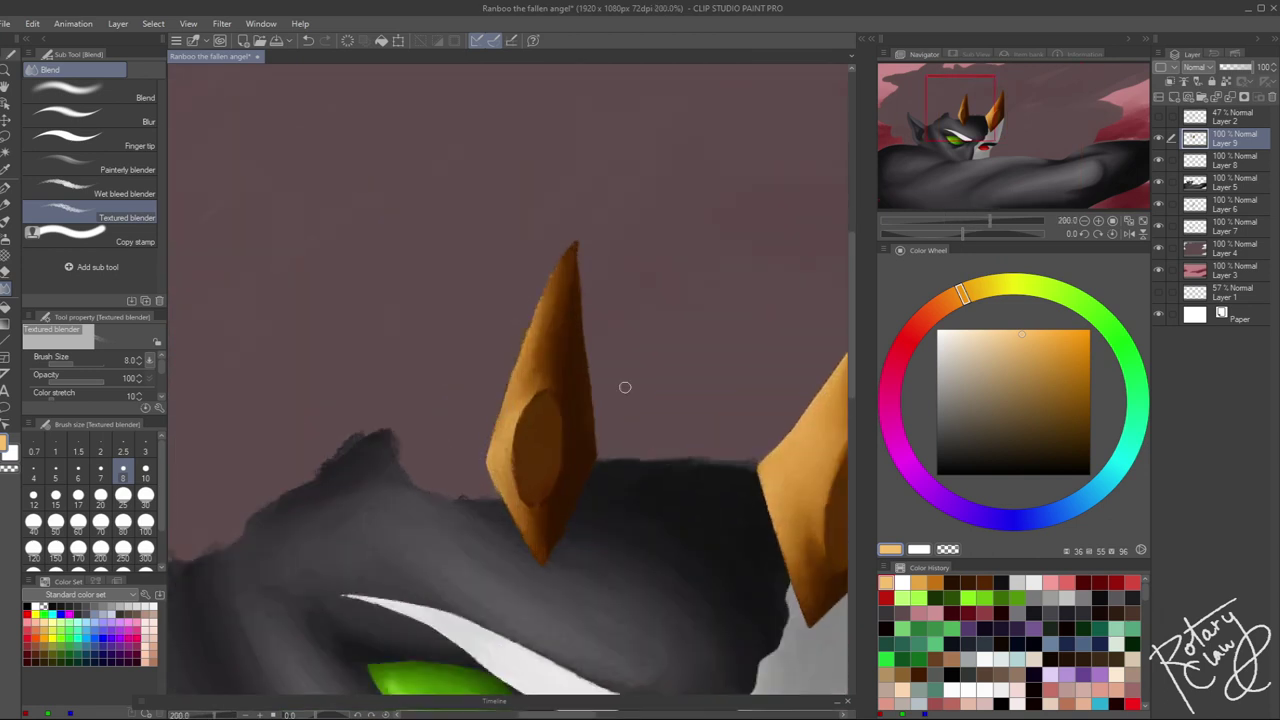
# Clean the second horn's outline with the Hard eraser at size 4, undoing stray strokes, and hide the sketch layer
pyautogui.press('e')
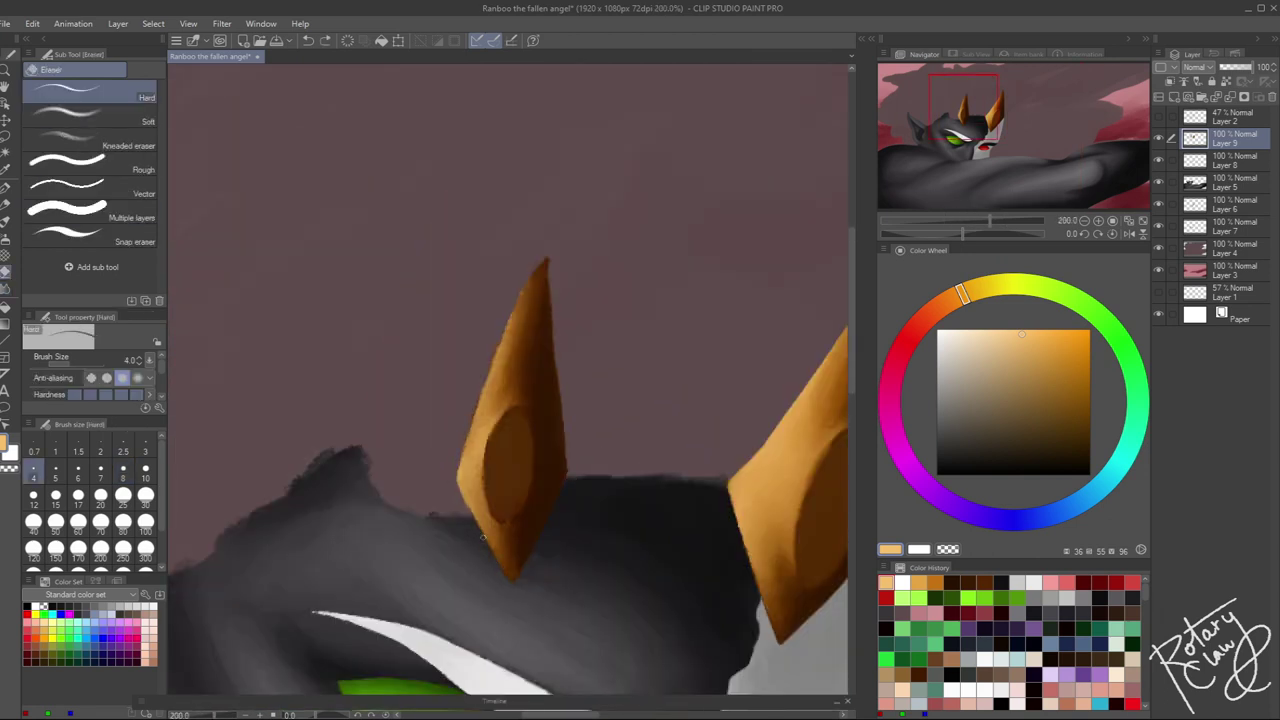
pyautogui.hotkey('ctrl', 'z')
pyautogui.hotkey('ctrl', 'z')
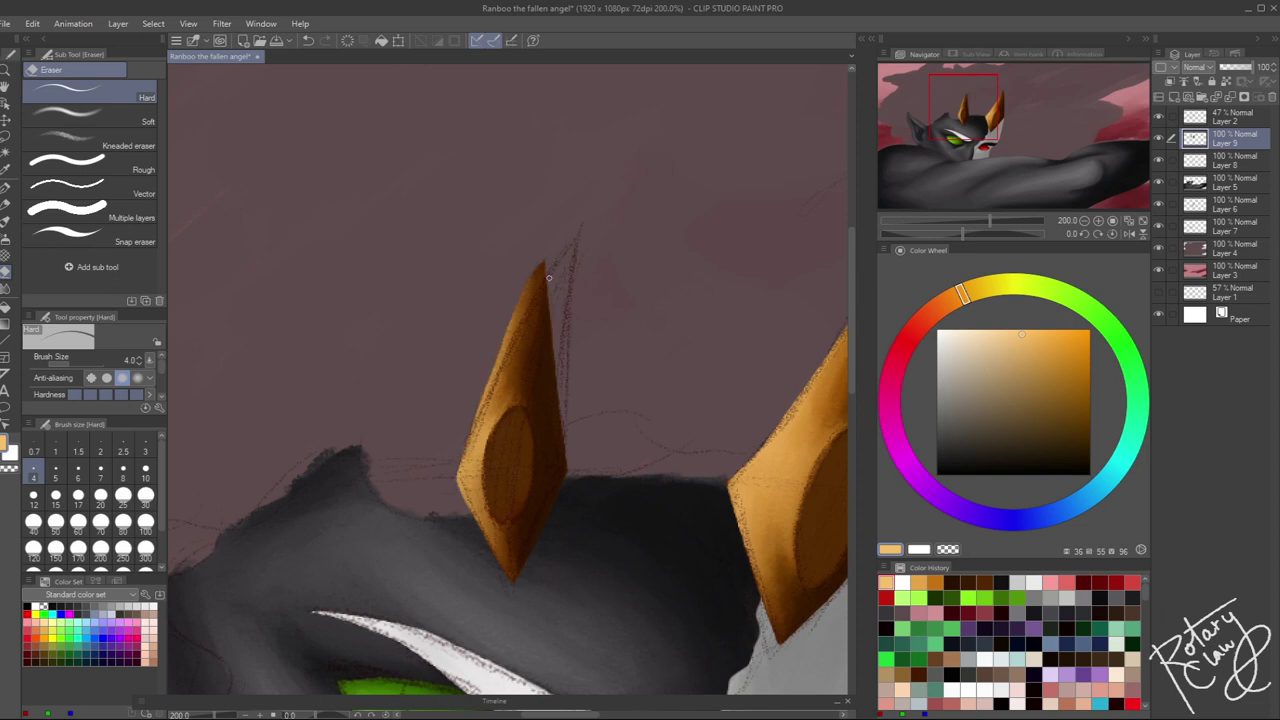
pyautogui.click(1158, 117)
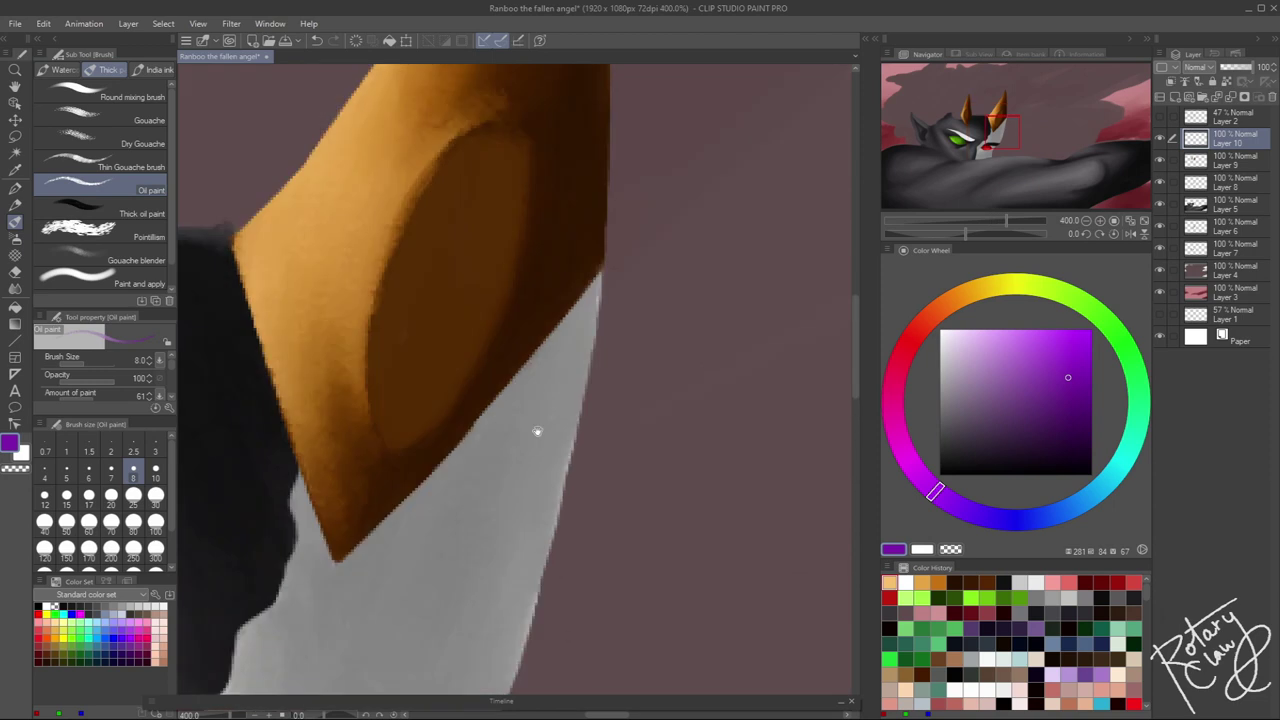
# Paint the larger horn's oval as a purple gem on a new layer, with a lighter centre (HSV 294, 69, 83), and start blending
pyautogui.moveTo(410, 370)
pyautogui.mouseDown()
pyautogui.moveTo(391, 295)
pyautogui.moveTo(486, 163)
pyautogui.moveTo(506, 271)
pyautogui.moveTo(478, 371)
pyautogui.moveTo(490, 385)
pyautogui.moveTo(469, 256)
pyautogui.moveTo(437, 229)
pyautogui.moveTo(424, 248)
pyautogui.mouseUp()
pyautogui.moveTo(484, 300)
pyautogui.mouseDown()
pyautogui.moveTo(470, 420)
pyautogui.moveTo(506, 240)
pyautogui.mouseUp()
pyautogui.keyDown('alt'); pyautogui.click(440, 430); pyautogui.keyUp('alt')
pyautogui.moveTo(372, 400)
pyautogui.mouseDown()
pyautogui.moveTo(420, 465)
pyautogui.moveTo(489, 349)
pyautogui.moveTo(512, 175)
pyautogui.mouseUp()
pyautogui.keyDown('alt'); pyautogui.click(474, 389); pyautogui.keyUp('alt')
pyautogui.moveTo(400, 370)
pyautogui.mouseDown()
pyautogui.moveTo(443, 206)
pyautogui.moveTo(415, 298)
pyautogui.mouseUp()
pyautogui.press('j')
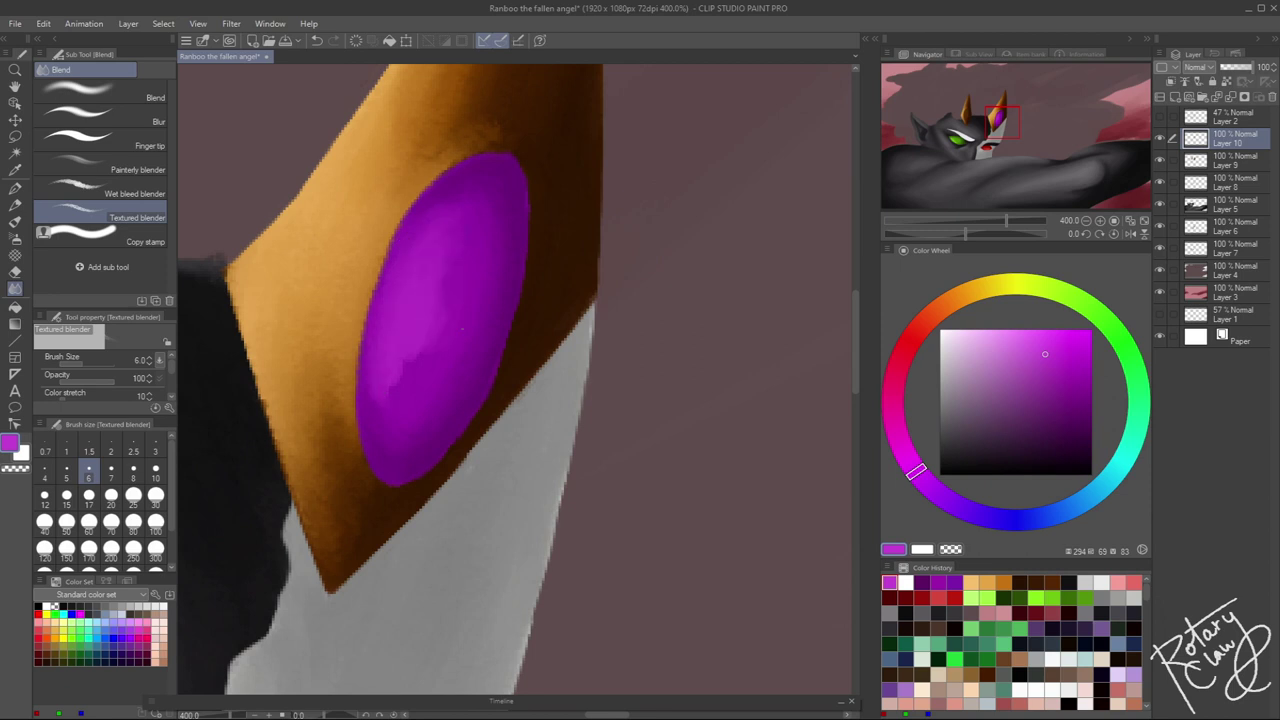
# Darken the large gem's rim with HSV 294, 92, 31, add pale pink highlights (HSV 294, 38, 96) and blend at size 5
pyautogui.keyDown('alt'); pyautogui.click(429, 457); pyautogui.keyUp('alt')
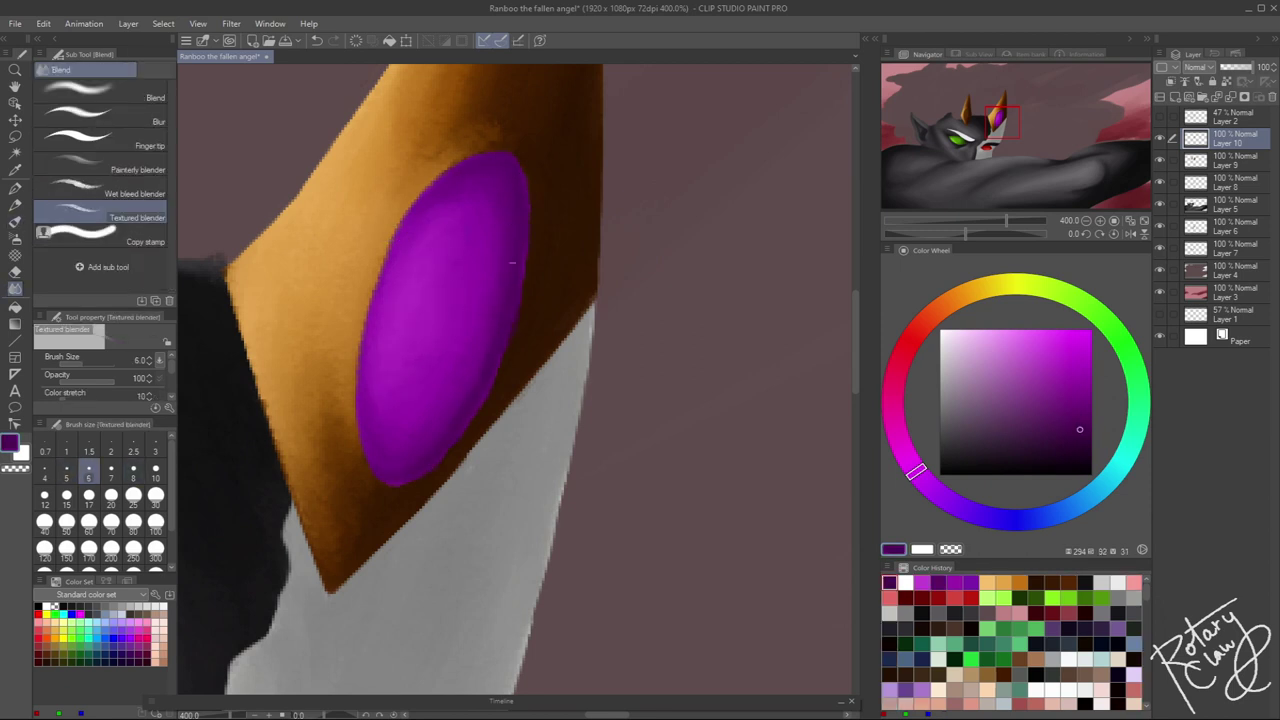
pyautogui.moveTo(438, 238); pyautogui.dragTo(392, 362)
pyautogui.press('[')
pyautogui.press('[')
pyautogui.press(']')
pyautogui.moveTo(451, 228); pyautogui.dragTo(390, 272)
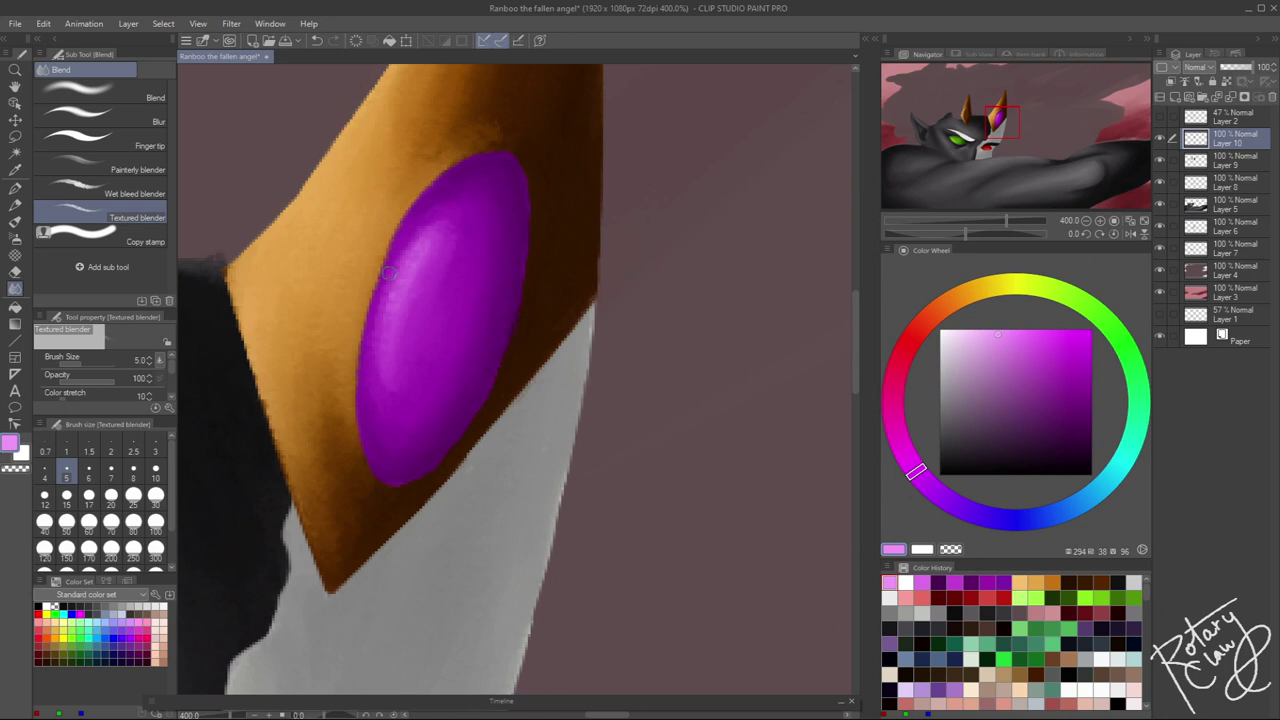
pyautogui.scroll(-8, 455, 239)
pyautogui.scroll(9, 471, 423)
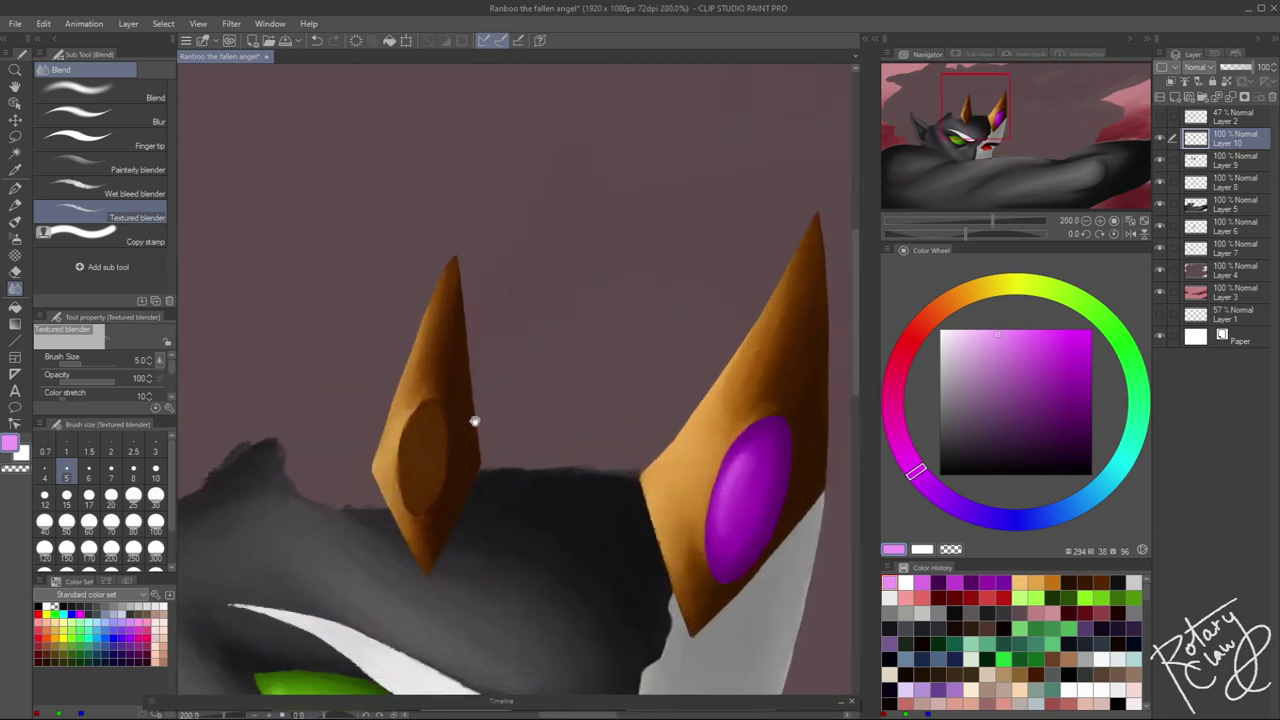
# Fill the smaller horn's oval with purple, shade its rim darker (HSV 294, 88, 40) and lighten its centre
pyautogui.press('e')
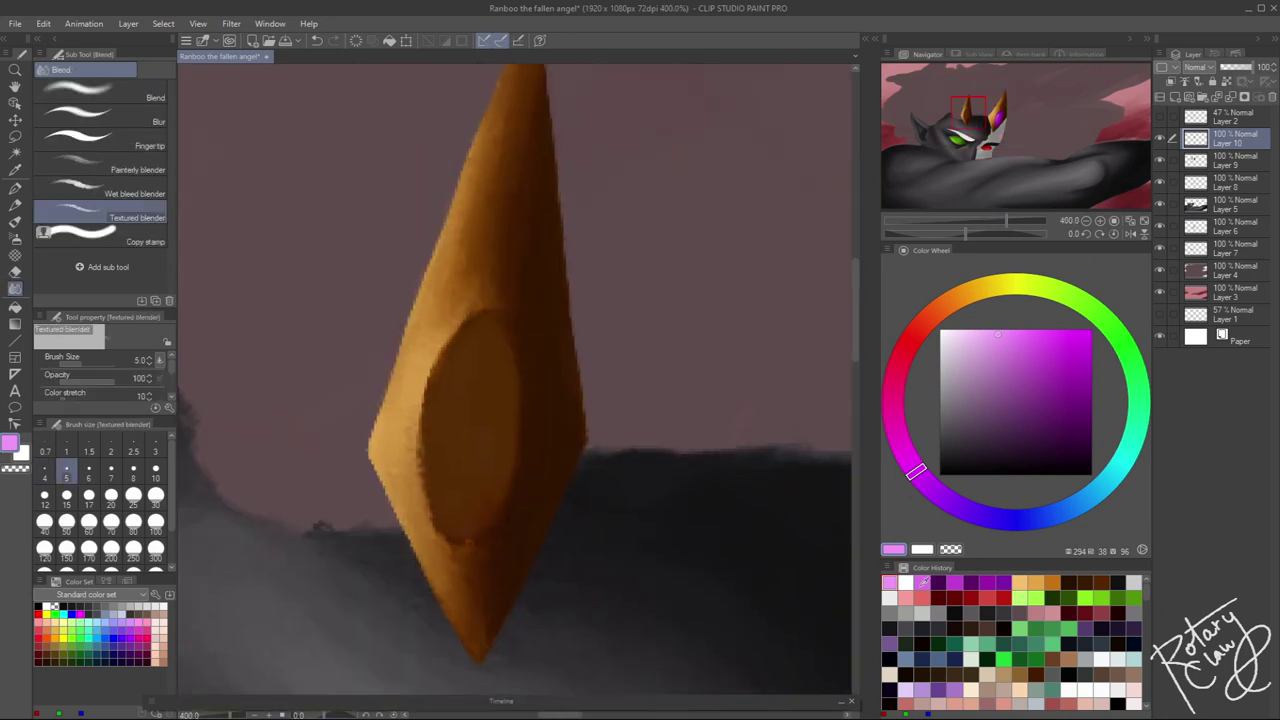
pyautogui.moveTo(463, 360)
pyautogui.mouseDown()
pyautogui.moveTo(451, 428)
pyautogui.moveTo(486, 318)
pyautogui.moveTo(452, 540)
pyautogui.moveTo(520, 400)
pyautogui.moveTo(510, 515)
pyautogui.moveTo(448, 470)
pyautogui.moveTo(455, 505)
pyautogui.moveTo(443, 516)
pyautogui.moveTo(474, 526)
pyautogui.moveTo(494, 400)
pyautogui.moveTo(430, 505)
pyautogui.moveTo(506, 362)
pyautogui.moveTo(490, 527)
pyautogui.moveTo(468, 459)
pyautogui.mouseUp()
pyautogui.keyDown('alt'); pyautogui.click(474, 526); pyautogui.keyUp('alt')
pyautogui.press('j')
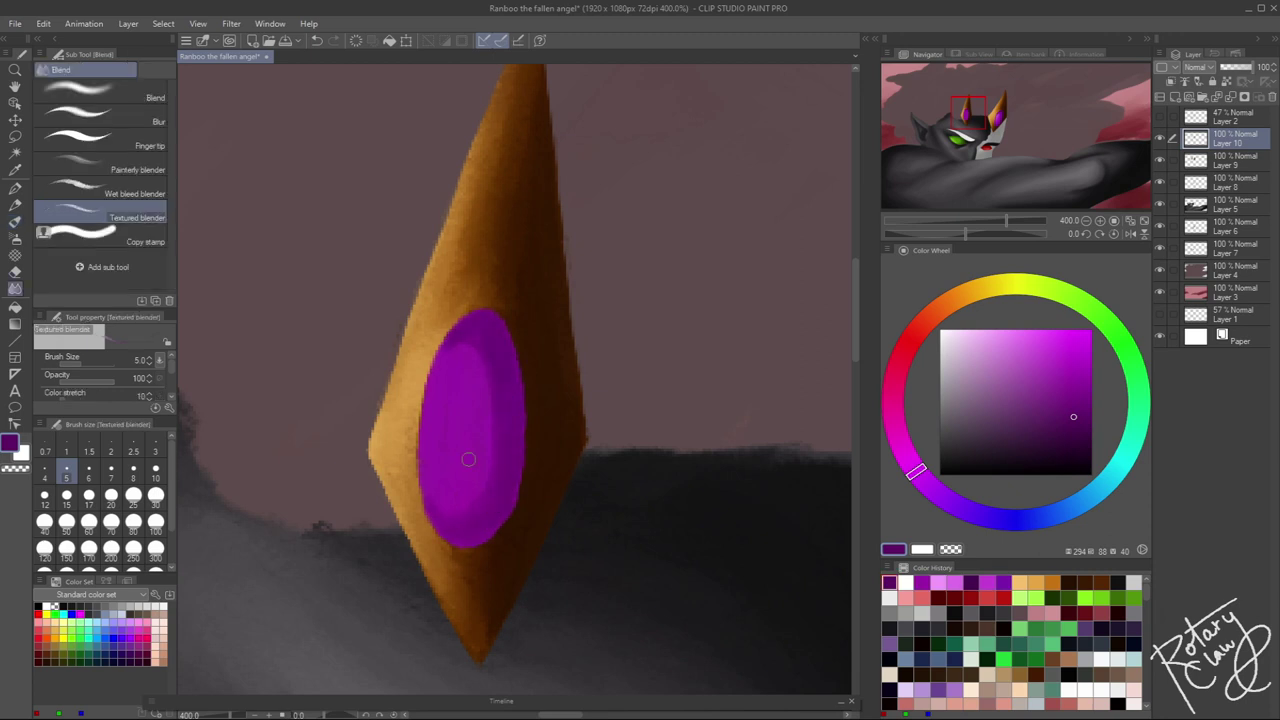
pyautogui.keyDown('alt'); pyautogui.click(470, 365); pyautogui.keyUp('alt')
pyautogui.moveTo(466, 377)
pyautogui.mouseDown()
pyautogui.moveTo(440, 480)
pyautogui.moveTo(449, 368)
pyautogui.mouseUp()
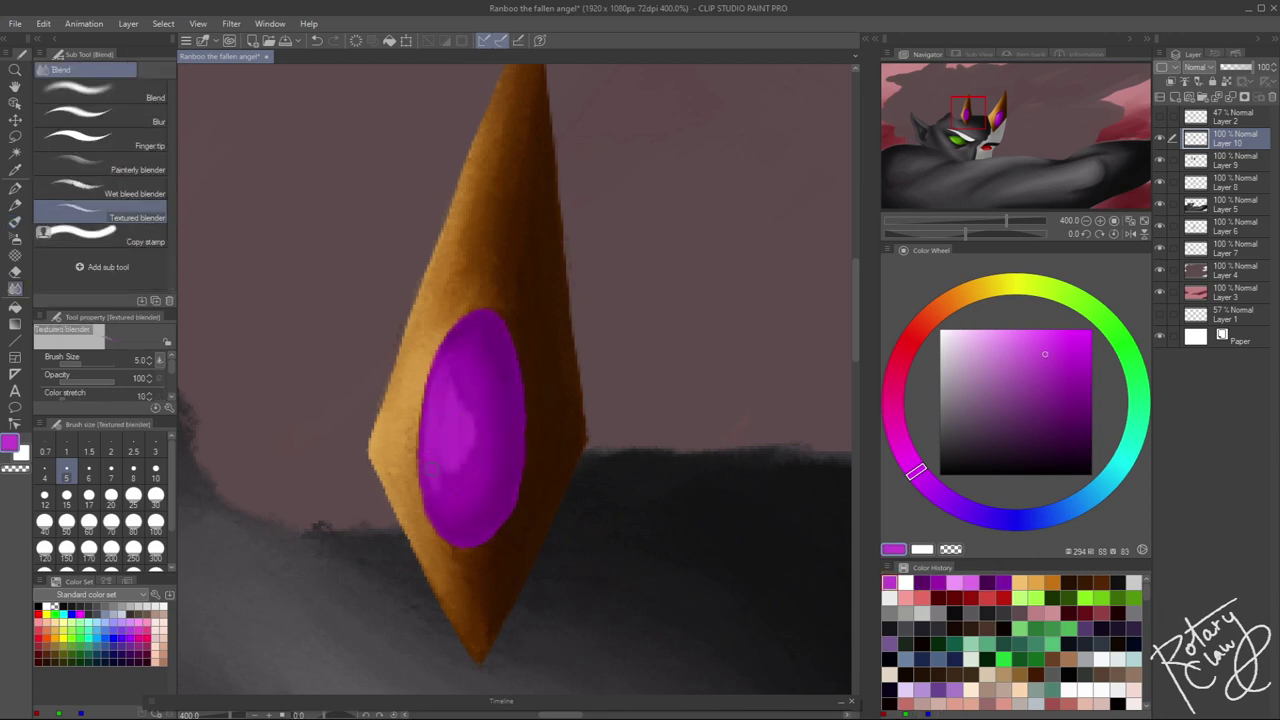
# Deepen the small gem's lower rim with HSV 294, 92, 31, then blend in a pale pink highlight (HSV 294, 38, 96) at size 5
pyautogui.keyDown('alt'); pyautogui.click(488, 405); pyautogui.keyUp('alt')
pyautogui.press('b')
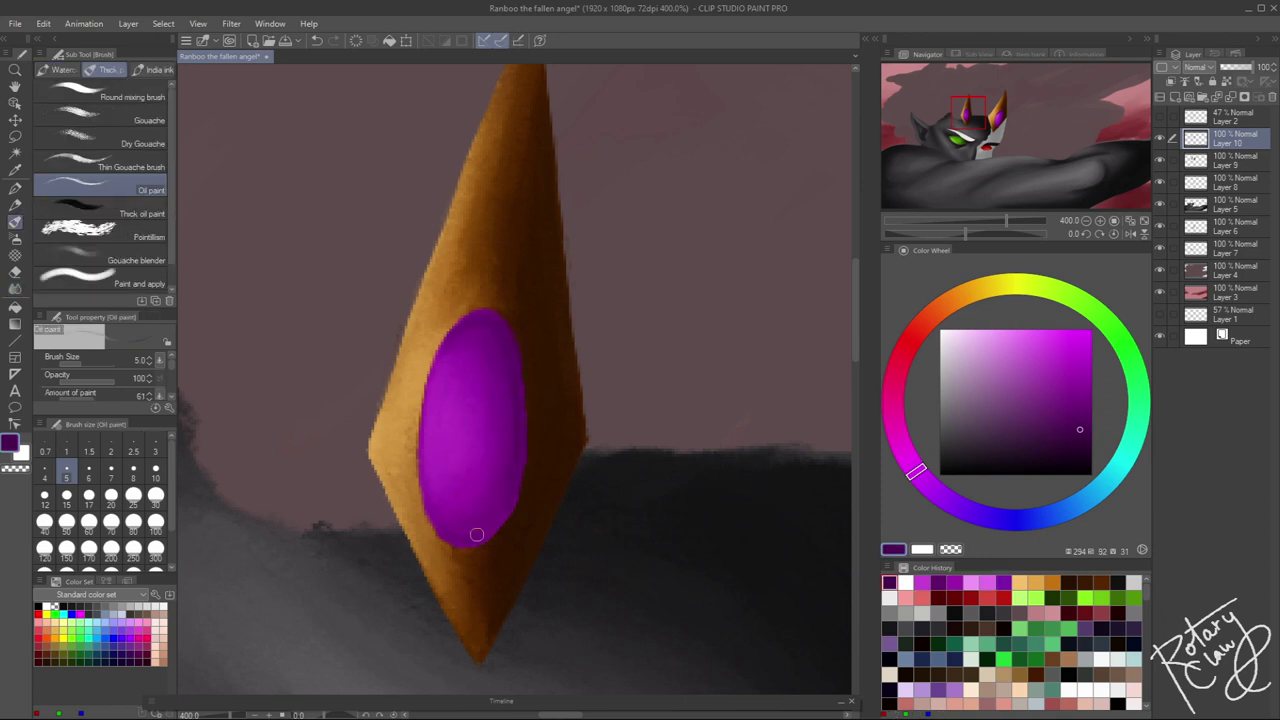
pyautogui.moveTo(454, 541); pyautogui.dragTo(494, 527)
pyautogui.press('j')
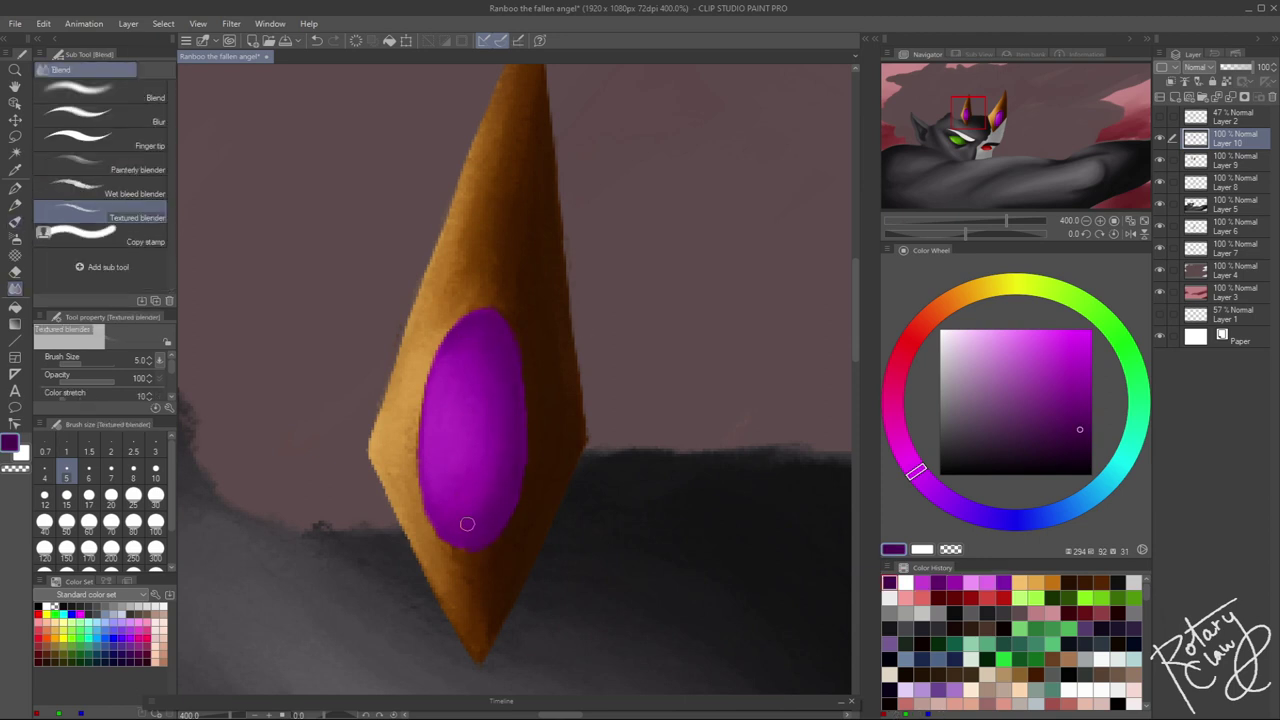
pyautogui.click(972, 597)
pyautogui.moveTo(450, 372)
pyautogui.mouseDown()
pyautogui.moveTo(432, 478)
pyautogui.moveTo(455, 369)
pyautogui.mouseUp()
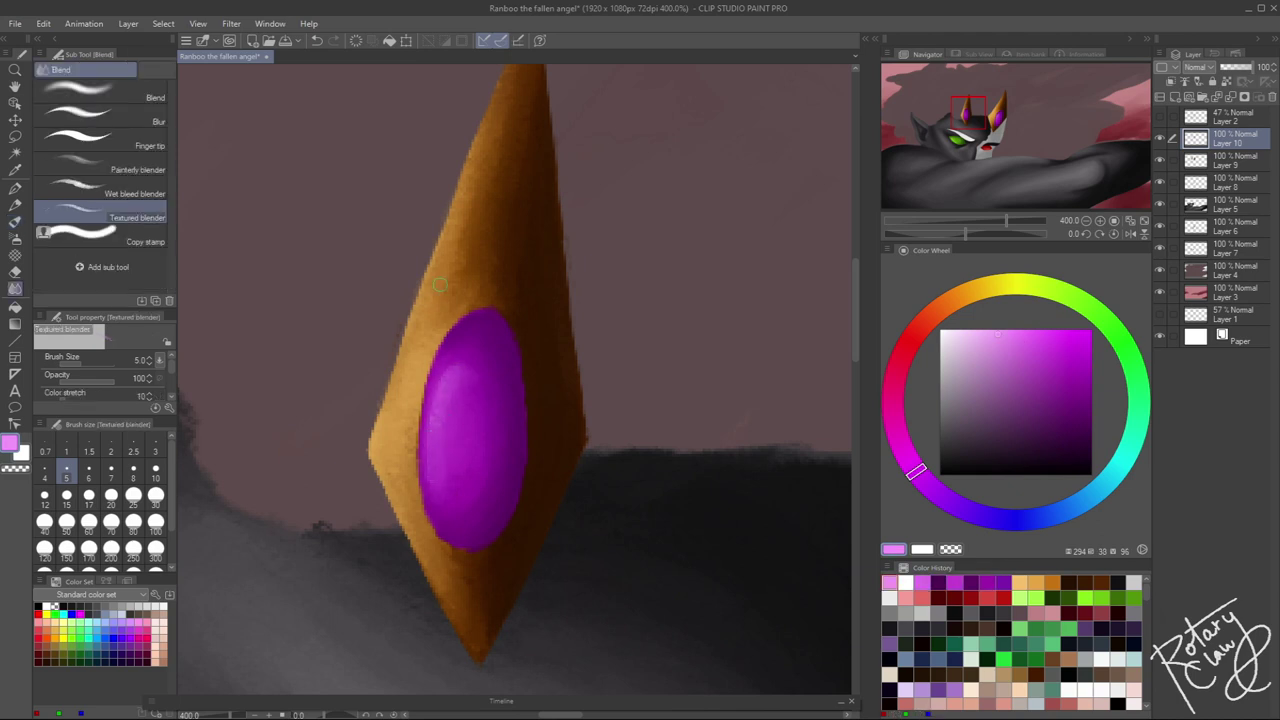
pyautogui.scroll(-8, 439, 299)
pyautogui.scroll(1, 622, 581)
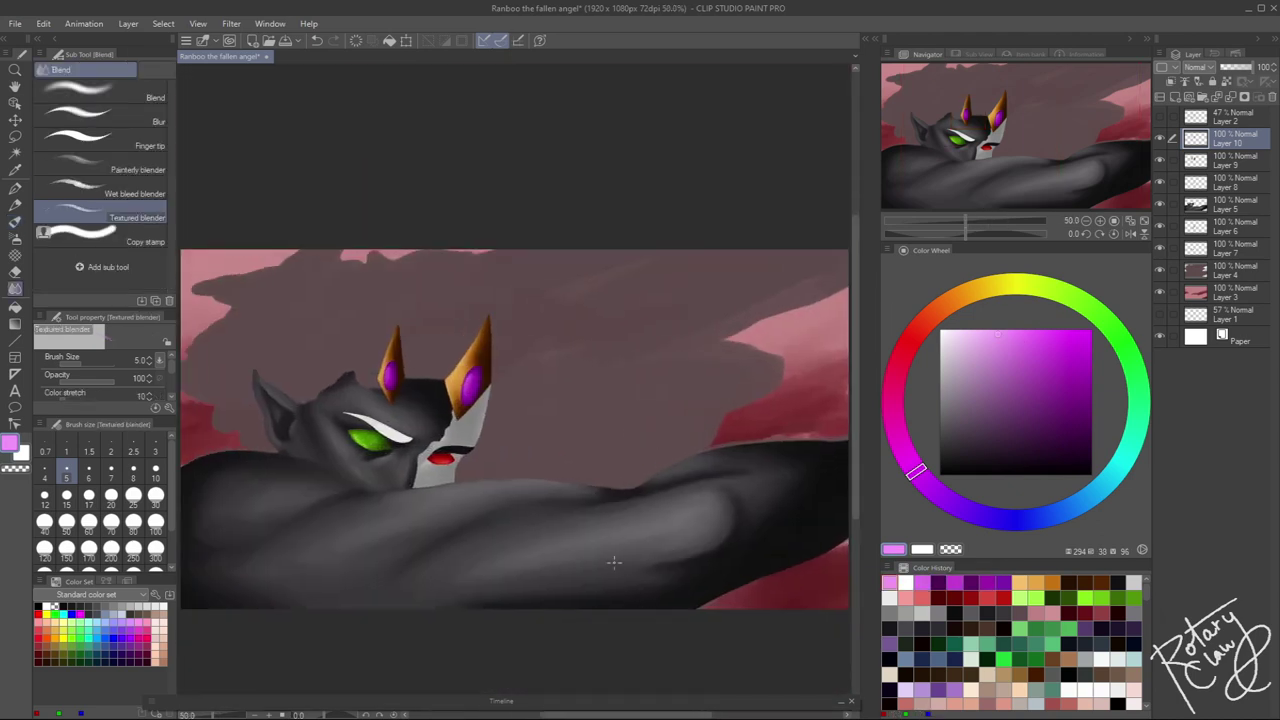
# Block in grey hair (HSV 294, 2, 62) with Oil paint at size 40 on a new layer beneath the horns, and hide that layer
pyautogui.click(1161, 96)
pyautogui.moveTo(1200, 138); pyautogui.dragTo(1201, 195)
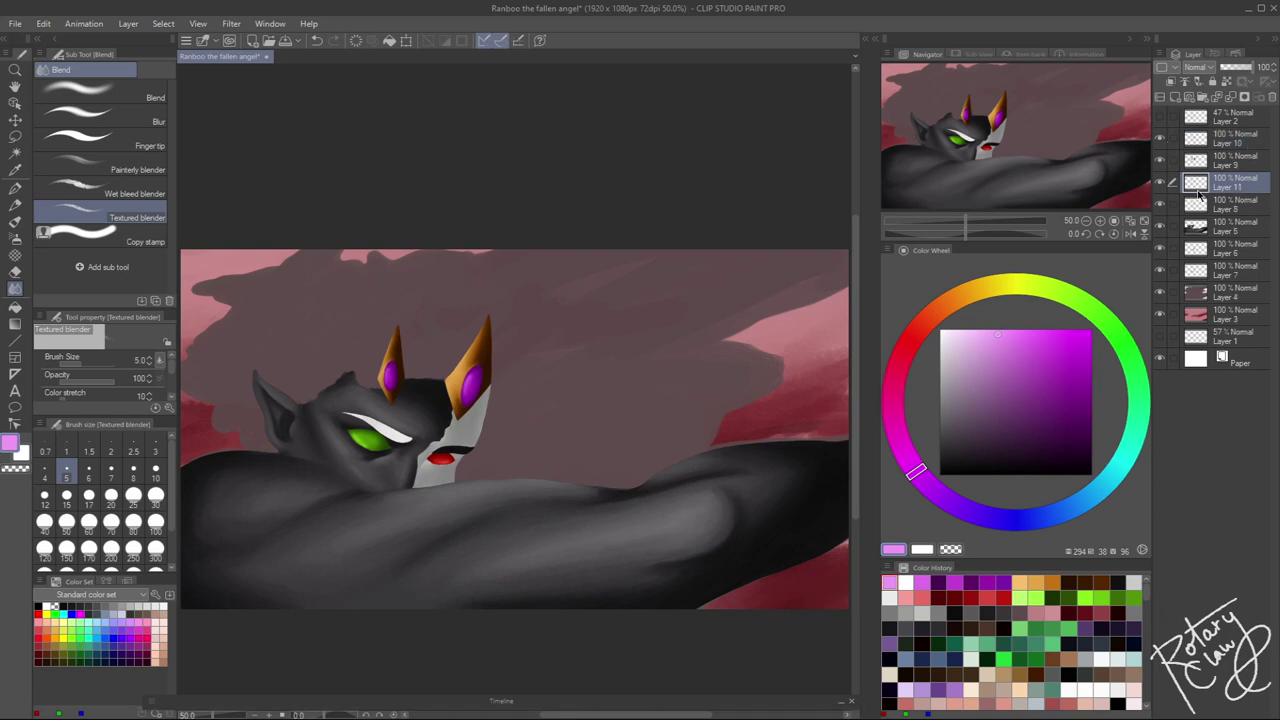
pyautogui.click(905, 598)
pyautogui.press('b')
pyautogui.moveTo(430, 375); pyautogui.dragTo(548, 318)
pyautogui.moveTo(440, 345)
pyautogui.mouseDown()
pyautogui.moveTo(362, 285)
pyautogui.moveTo(450, 340)
pyautogui.moveTo(425, 270)
pyautogui.moveTo(380, 260)
pyautogui.moveTo(405, 280)
pyautogui.mouseUp()
pyautogui.moveTo(411, 370); pyautogui.dragTo(380, 310)
pyautogui.scroll(3, 400, 372)
pyautogui.moveTo(460, 420); pyautogui.dragTo(560, 340)
pyautogui.moveTo(500, 150); pyautogui.dragTo(619, 198)
pyautogui.click(1160, 182)
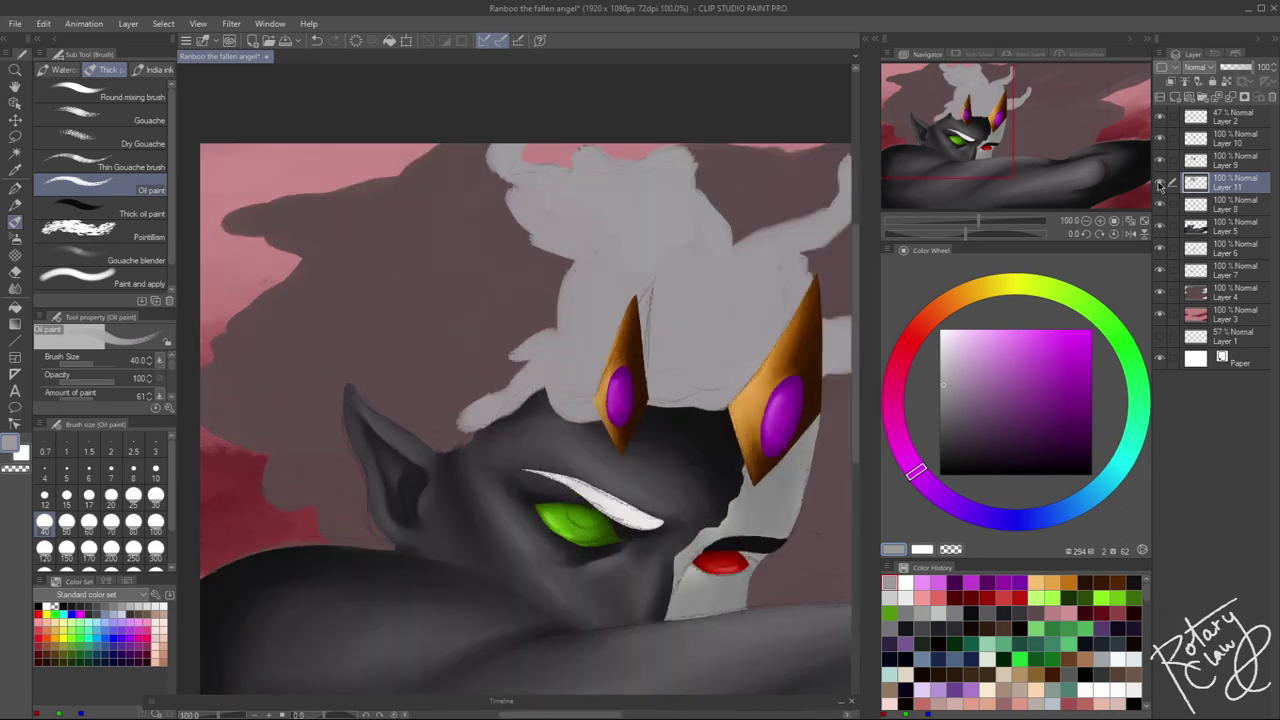
# Paint the first black curls around the horns on a new layer with Oil paint at size 40, and move the layer directly above Layer 5
pyautogui.hotkey('ctrl', 'shift', 'n')
pyautogui.click(943, 467)
pyautogui.moveTo(560, 365); pyautogui.dragTo(590, 415)
pyautogui.moveTo(600, 330); pyautogui.dragTo(680, 265)
pyautogui.moveTo(600, 400); pyautogui.dragTo(525, 311)
pyautogui.moveTo(480, 375); pyautogui.dragTo(580, 365)
pyautogui.moveTo(764, 396); pyautogui.dragTo(631, 403)
pyautogui.click(593, 465)
pyautogui.moveTo(1236, 186); pyautogui.dragTo(1165, 228)
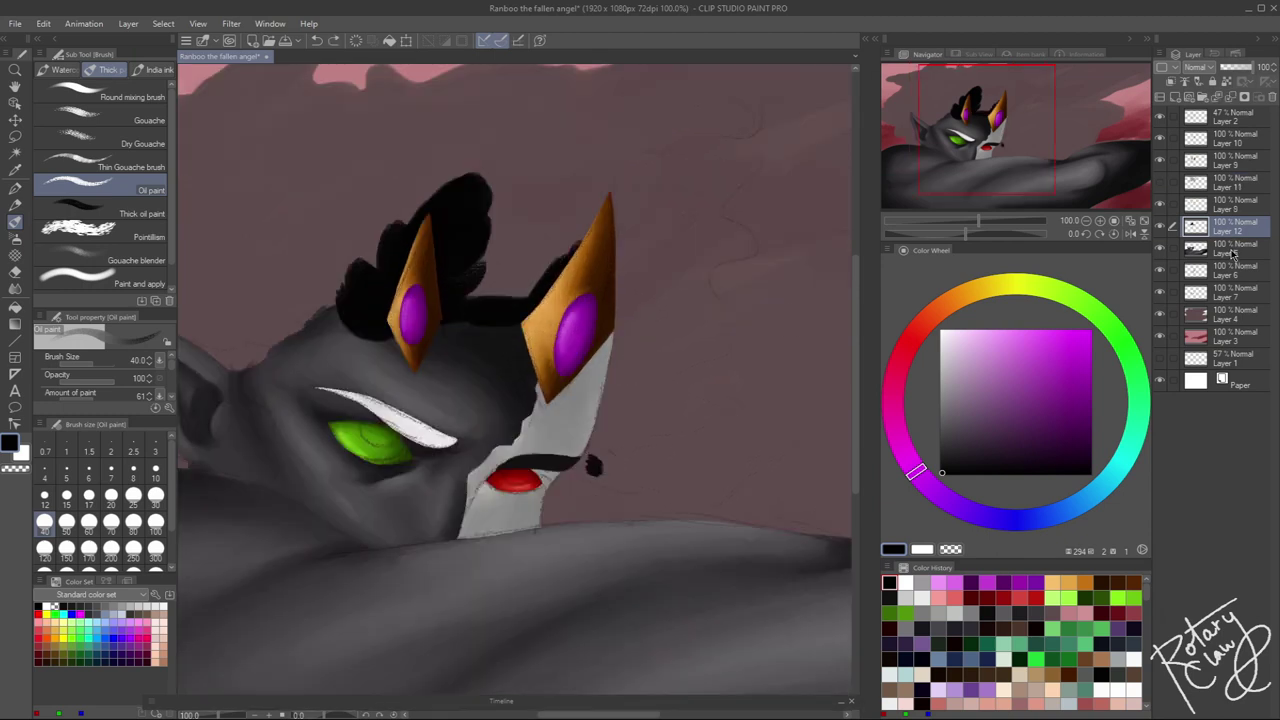
# Fill the full curly hair silhouette around the head and ear with black Oil paint, varying the brush size for the edges
pyautogui.moveTo(600, 340)
pyautogui.mouseDown()
pyautogui.moveTo(610, 455)
pyautogui.moveTo(670, 490)
pyautogui.moveTo(730, 250)
pyautogui.moveTo(707, 281)
pyautogui.mouseUp()
pyautogui.moveTo(600, 260)
pyautogui.mouseDown()
pyautogui.moveTo(514, 200)
pyautogui.moveTo(651, 291)
pyautogui.moveTo(586, 423)
pyautogui.moveTo(486, 260)
pyautogui.moveTo(781, 215)
pyautogui.mouseUp()
pyautogui.moveTo(590, 450)
pyautogui.mouseDown()
pyautogui.moveTo(630, 340)
pyautogui.moveTo(760, 210)
pyautogui.moveTo(794, 220)
pyautogui.mouseUp()
pyautogui.moveTo(640, 240); pyautogui.dragTo(600, 280)
pyautogui.moveTo(490, 180)
pyautogui.mouseDown()
pyautogui.moveTo(486, 163)
pyautogui.moveTo(563, 189)
pyautogui.moveTo(660, 170)
pyautogui.moveTo(720, 200)
pyautogui.mouseUp()
pyautogui.moveTo(452, 200)
pyautogui.mouseDown()
pyautogui.moveTo(540, 198)
pyautogui.moveTo(420, 248)
pyautogui.moveTo(540, 400)
pyautogui.moveTo(637, 286)
pyautogui.moveTo(670, 300)
pyautogui.mouseUp()
pyautogui.moveTo(430, 370)
pyautogui.mouseDown()
pyautogui.moveTo(545, 345)
pyautogui.moveTo(480, 480)
pyautogui.moveTo(560, 540)
pyautogui.moveTo(600, 550)
pyautogui.mouseUp()
pyautogui.press('[')
pyautogui.press('[')
pyautogui.press('[')
pyautogui.press('[')
pyautogui.moveTo(550, 395)
pyautogui.mouseDown()
pyautogui.moveTo(571, 488)
pyautogui.moveTo(520, 350)
pyautogui.moveTo(457, 414)
pyautogui.moveTo(500, 440)
pyautogui.mouseUp()
pyautogui.press(']')
pyautogui.press(']')
pyautogui.press(']')
pyautogui.hotkey('ctrl', '-')
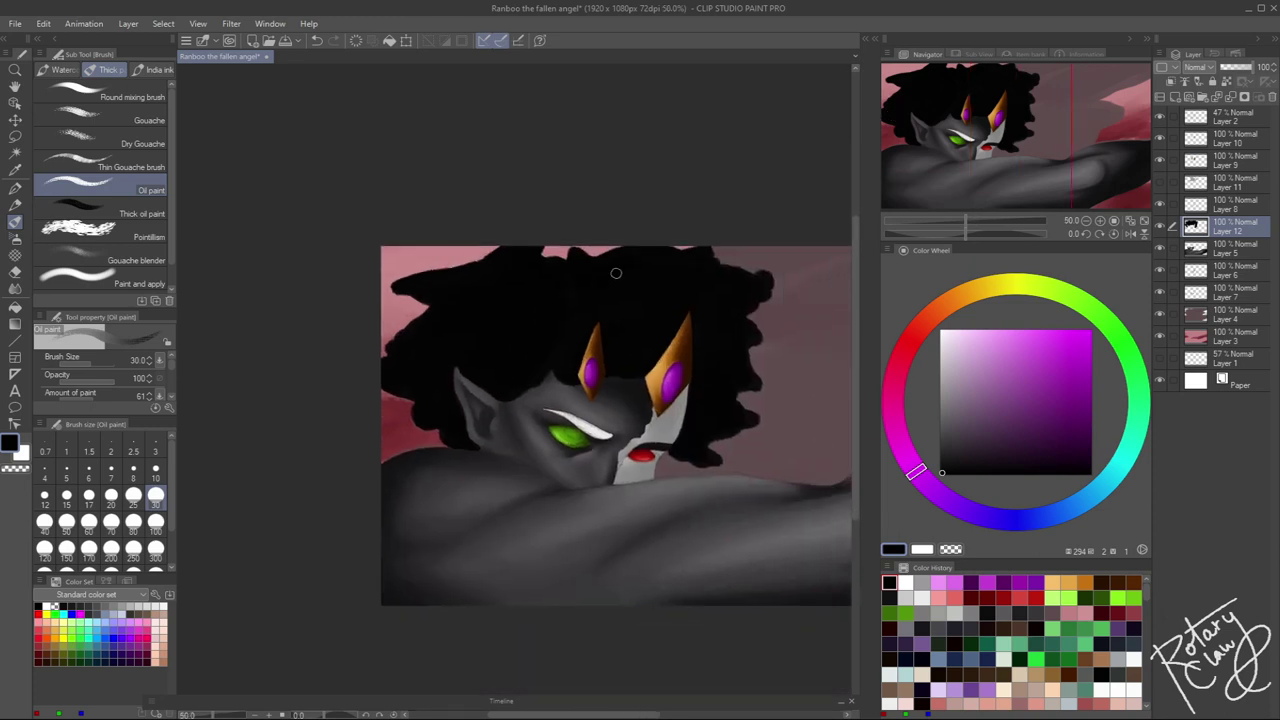
# Paint dark blue curls (HSV 247, 97, 18) over the black hair with Oil paint at size 30
pyautogui.press('j')
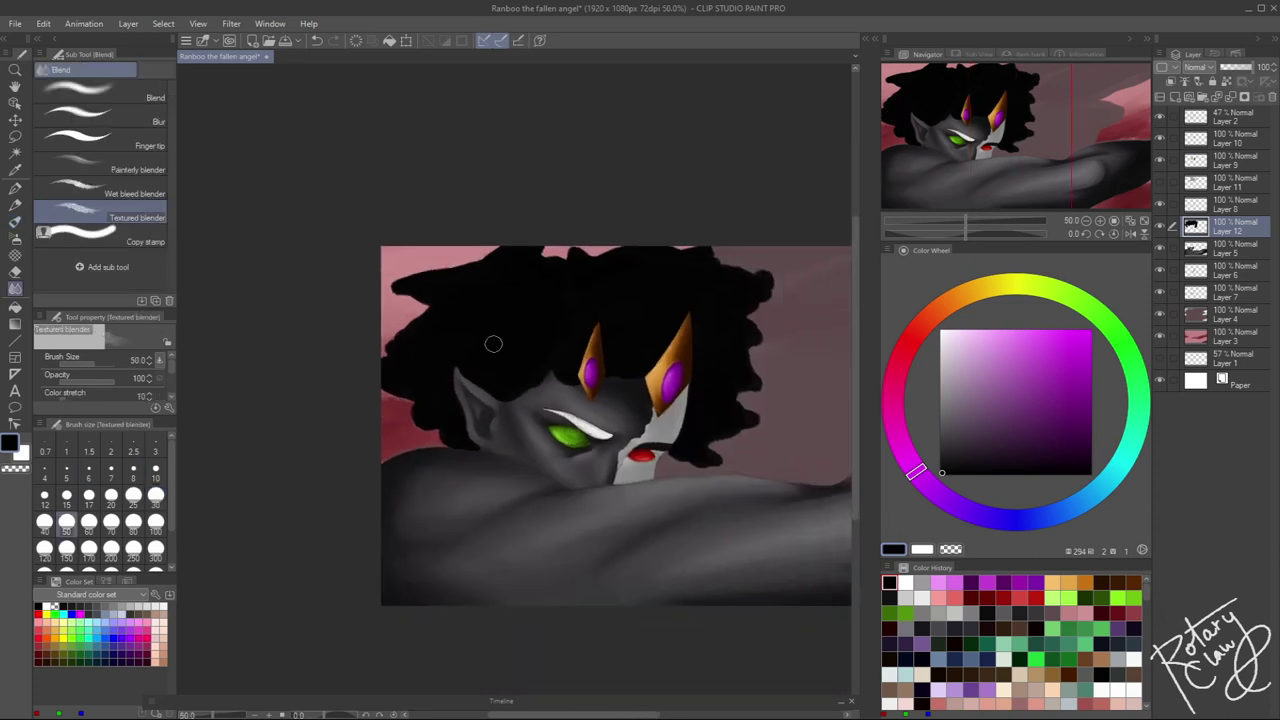
pyautogui.hotkey('ctrl', '+')
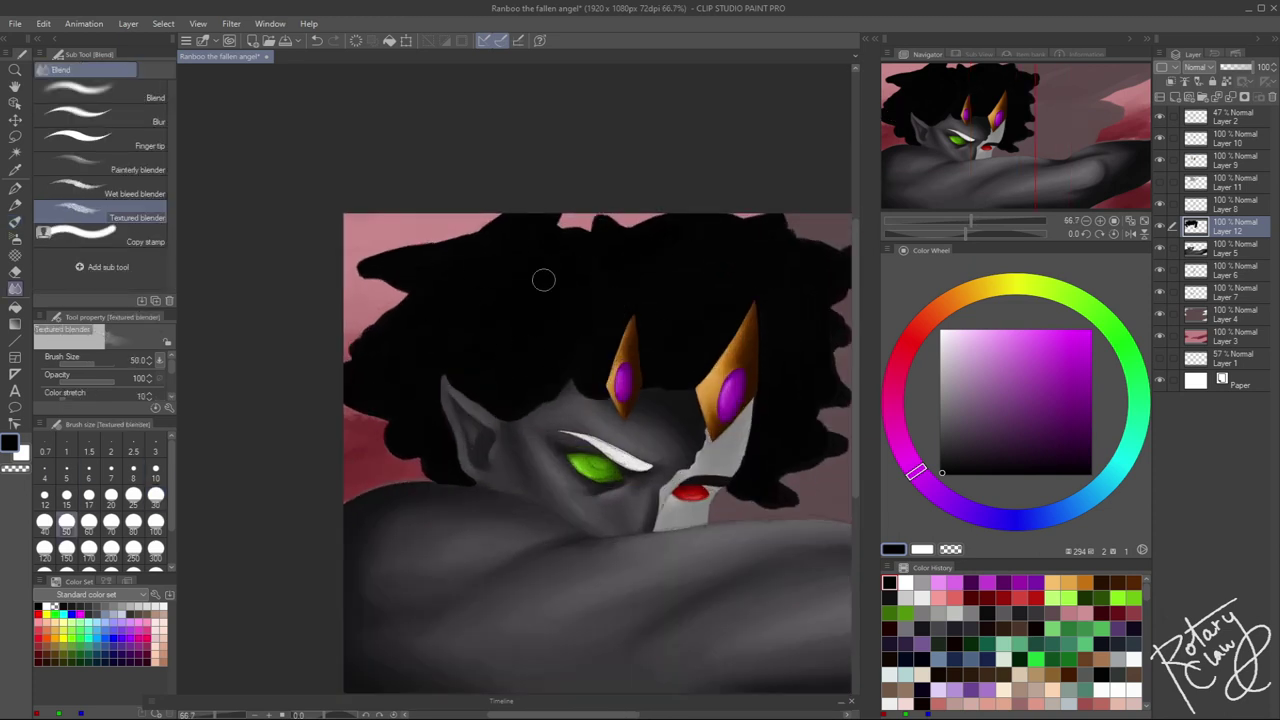
pyautogui.moveTo(518, 322); pyautogui.dragTo(404, 287)
pyautogui.press('b')
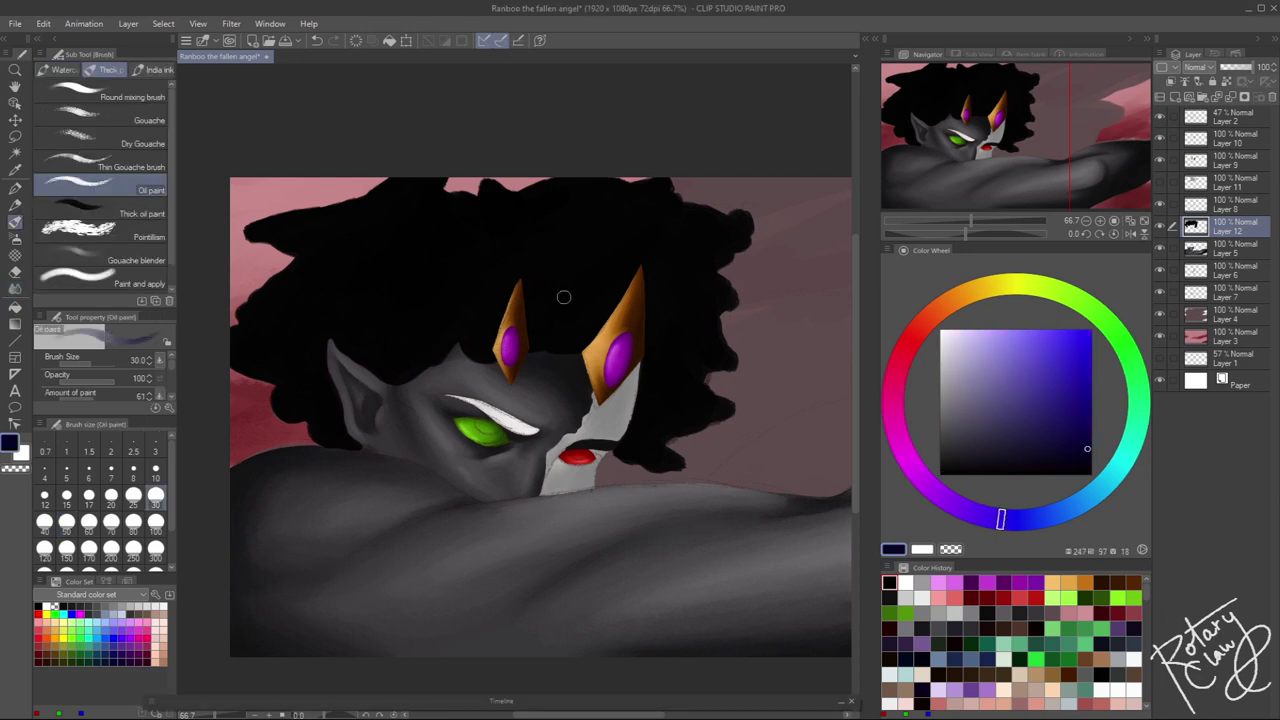
pyautogui.moveTo(555, 315); pyautogui.dragTo(593, 290)
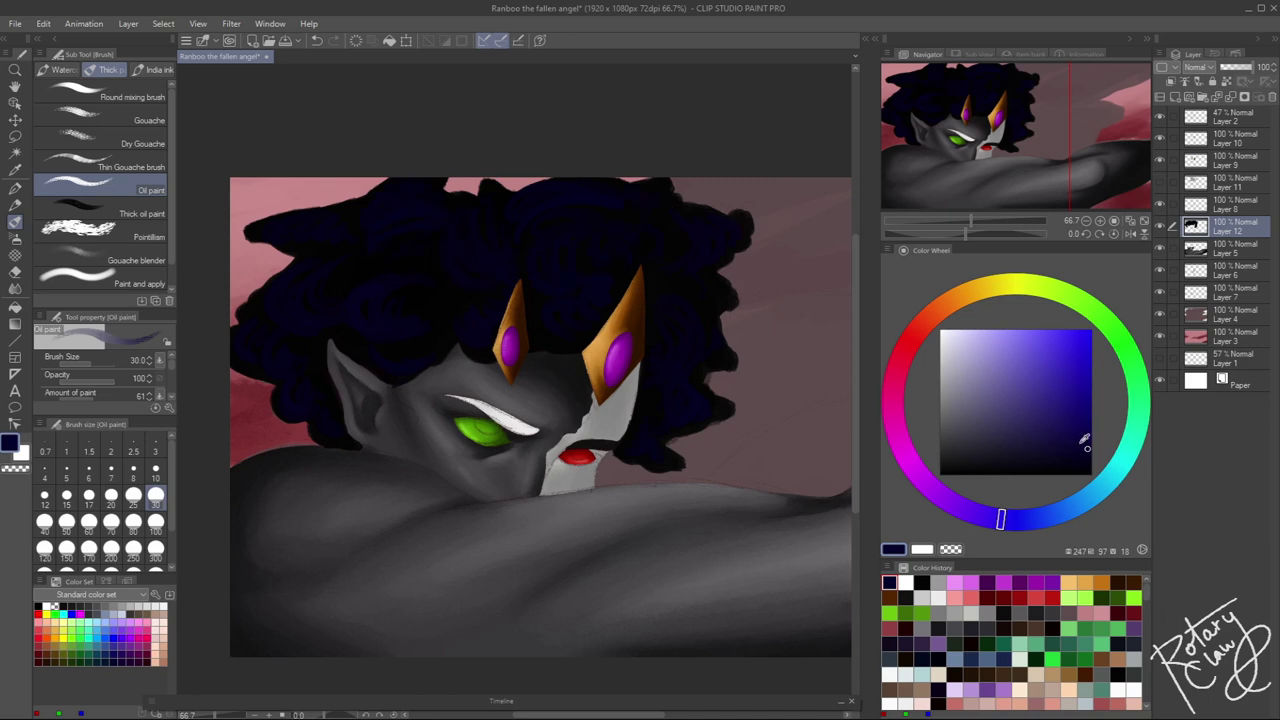
# Add lighter blue strokes to the curls, blend the hair with the Textured blender at size 50, and create a new layer above it
pyautogui.keyDown('alt'); pyautogui.click(520, 285); pyautogui.keyUp('alt')
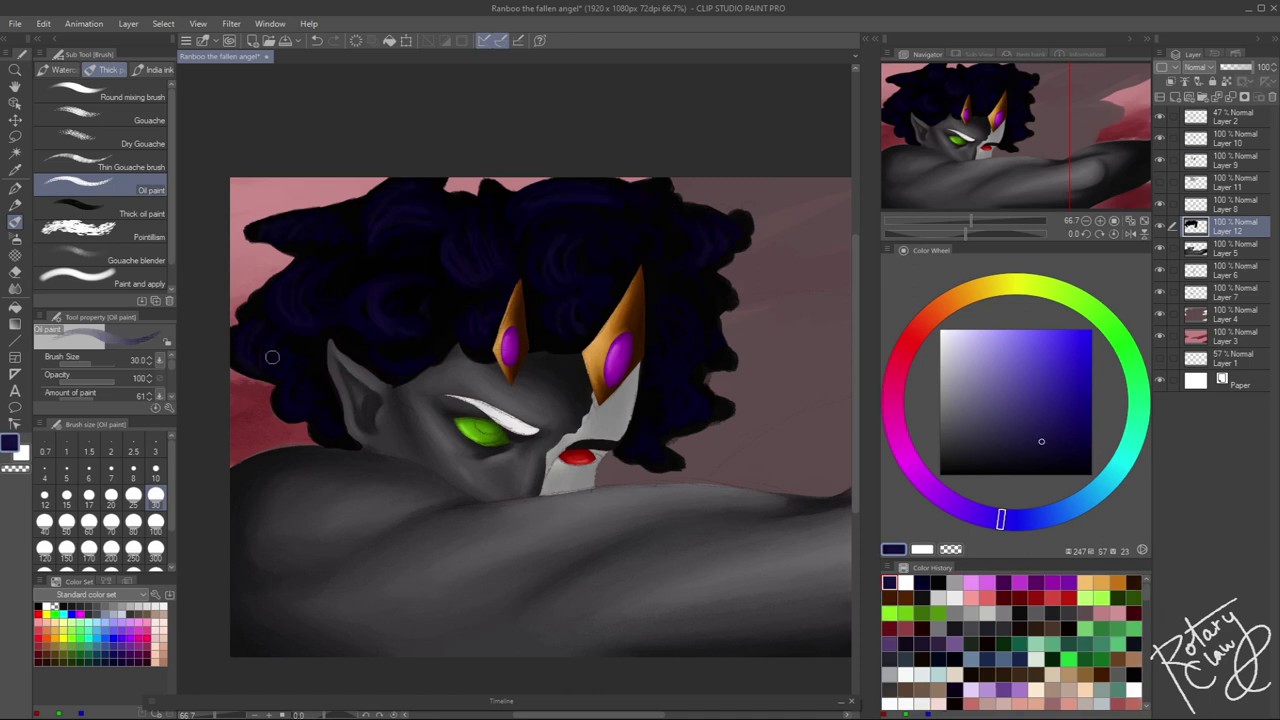
pyautogui.press('j')
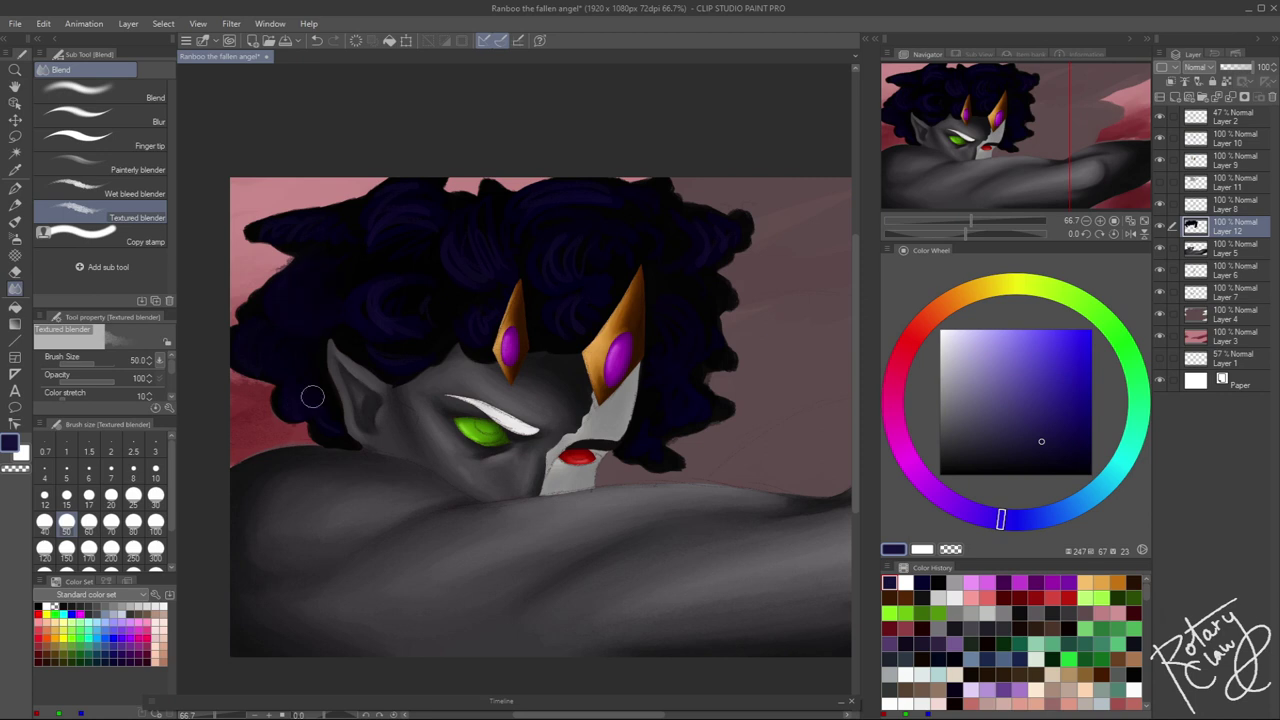
pyautogui.moveTo(255, 242); pyautogui.dragTo(297, 245)
pyautogui.hotkey('ctrl', 'shift', 'n')
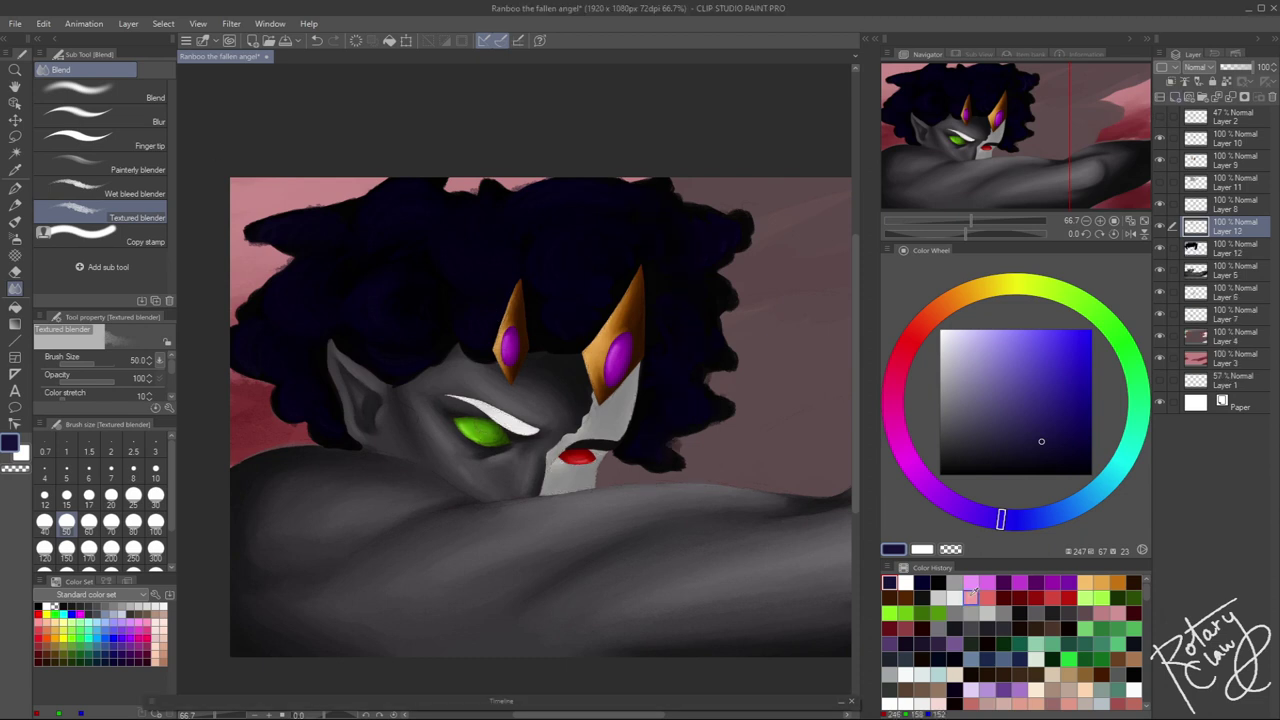
# Draw loose black hair strands around the ear-side outline of the hair with the Brush pen at size 7
pyautogui.click(920, 583)
pyautogui.press('p')
pyautogui.scroll(4, 500, 420)
pyautogui.moveTo(418, 362)
pyautogui.mouseDown()
pyautogui.moveTo(456, 494)
pyautogui.moveTo(470, 495)
pyautogui.mouseUp()
pyautogui.moveTo(470, 340); pyautogui.dragTo(620, 275)
pyautogui.moveTo(225, 423); pyautogui.dragTo(520, 393)
pyautogui.moveTo(500, 335); pyautogui.dragTo(425, 420)
pyautogui.moveTo(440, 295); pyautogui.dragTo(345, 335)
pyautogui.moveTo(512, 425); pyautogui.dragTo(478, 442)
pyautogui.moveTo(500, 300); pyautogui.dragTo(606, 527)
pyautogui.moveTo(590, 235); pyautogui.dragTo(460, 140)
pyautogui.moveTo(570, 210); pyautogui.dragTo(456, 380)
pyautogui.moveTo(600, 400); pyautogui.dragTo(527, 428)
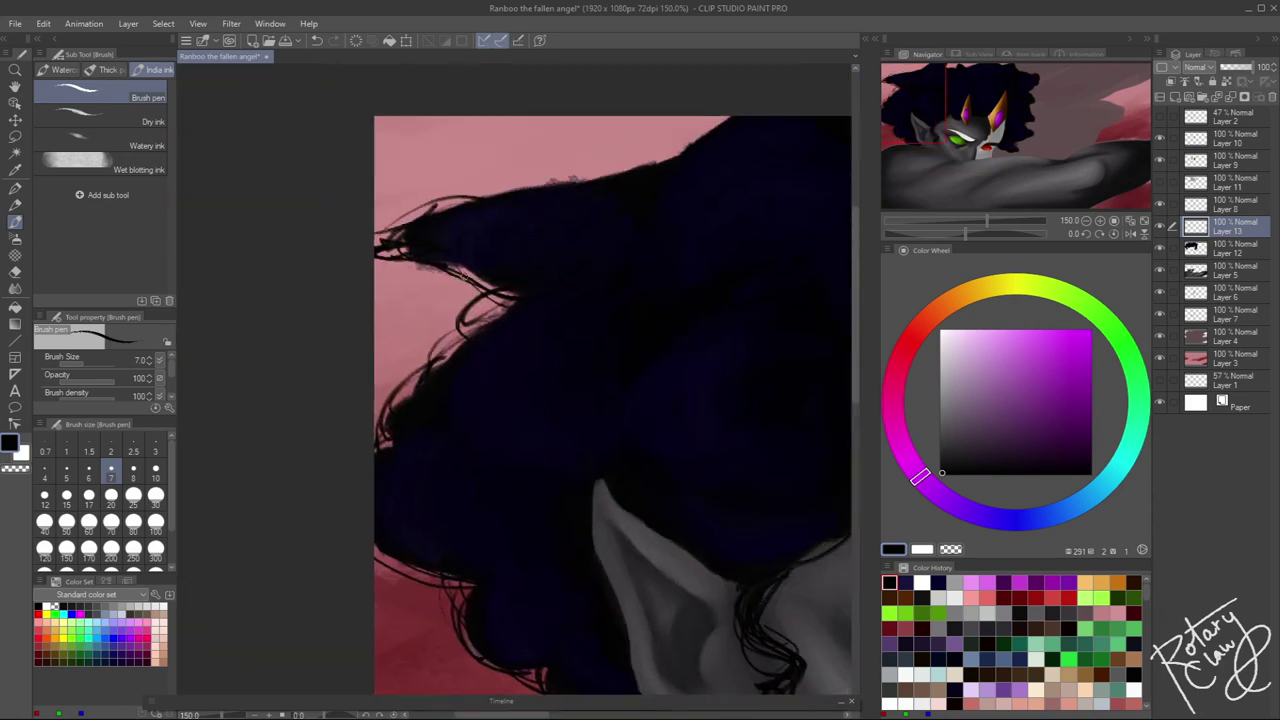
# Continue the loose black strands along the crown and the hair's outer edge beside the light face half with the Brush pen
pyautogui.moveTo(600, 300); pyautogui.dragTo(502, 447)
pyautogui.moveTo(460, 330); pyautogui.dragTo(620, 265)
pyautogui.moveTo(629, 360); pyautogui.dragTo(529, 360)
pyautogui.moveTo(590, 270)
pyautogui.mouseDown()
pyautogui.moveTo(588, 241)
pyautogui.moveTo(328, 156)
pyautogui.mouseUp()
pyautogui.moveTo(600, 300); pyautogui.dragTo(360, 340)
pyautogui.moveTo(612, 272); pyautogui.dragTo(660, 350)
pyautogui.moveTo(470, 210)
pyautogui.mouseDown()
pyautogui.moveTo(649, 338)
pyautogui.moveTo(722, 205)
pyautogui.mouseUp()
pyautogui.moveTo(740, 318)
pyautogui.mouseDown()
pyautogui.moveTo(640, 360)
pyautogui.moveTo(636, 376)
pyautogui.mouseUp()
pyautogui.moveTo(662, 240)
pyautogui.mouseDown()
pyautogui.moveTo(612, 282)
pyautogui.moveTo(612, 336)
pyautogui.mouseUp()
pyautogui.moveTo(640, 400); pyautogui.dragTo(654, 315)
pyautogui.moveTo(735, 295); pyautogui.dragTo(700, 430)
pyautogui.moveTo(715, 385); pyautogui.dragTo(740, 505)
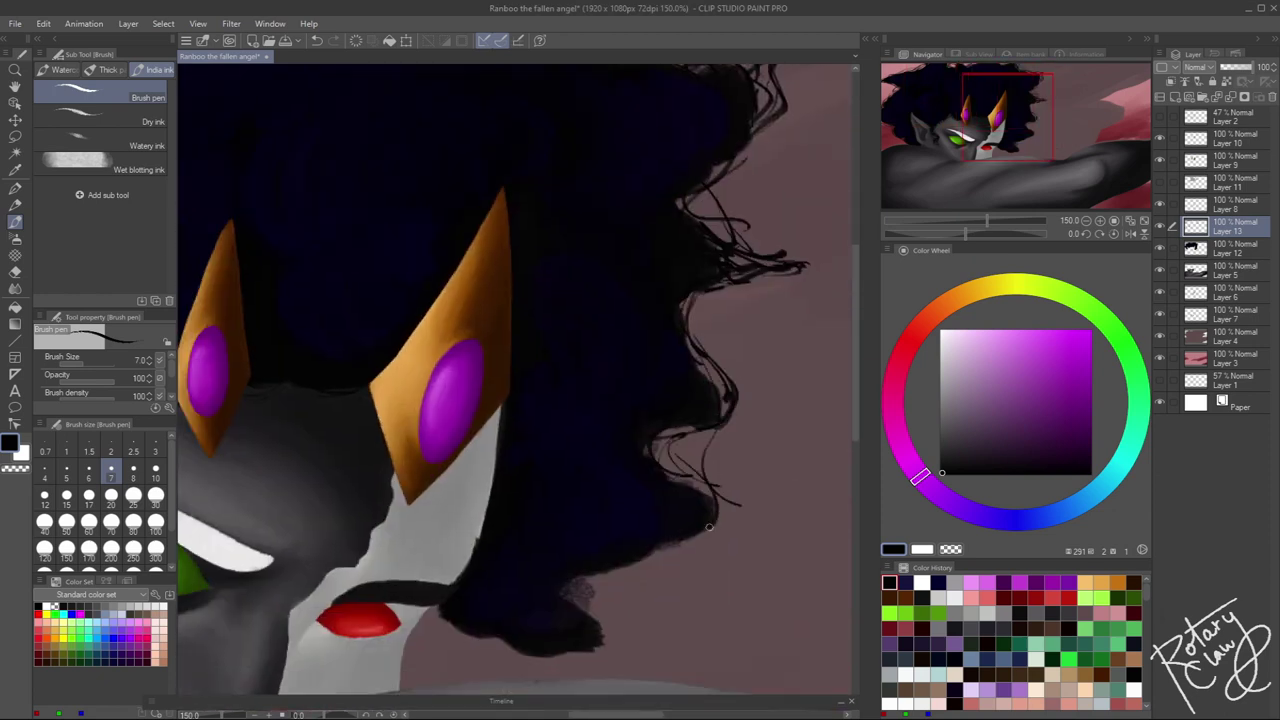
# Lower the strand layer to 40% opacity and soften the outer edges of the hair layer with the Textured blender at size 50
pyautogui.scroll(-5, 714, 470)
pyautogui.press('j')
pyautogui.scroll(1, 651, 505)
pyautogui.moveTo(650, 505)
pyautogui.mouseDown()
pyautogui.moveTo(654, 431)
pyautogui.moveTo(715, 420)
pyautogui.moveTo(689, 323)
pyautogui.moveTo(690, 440)
pyautogui.moveTo(637, 243)
pyautogui.moveTo(663, 314)
pyautogui.moveTo(435, 215)
pyautogui.moveTo(649, 262)
pyautogui.moveTo(700, 334)
pyautogui.moveTo(677, 363)
pyautogui.moveTo(646, 466)
pyautogui.mouseUp()
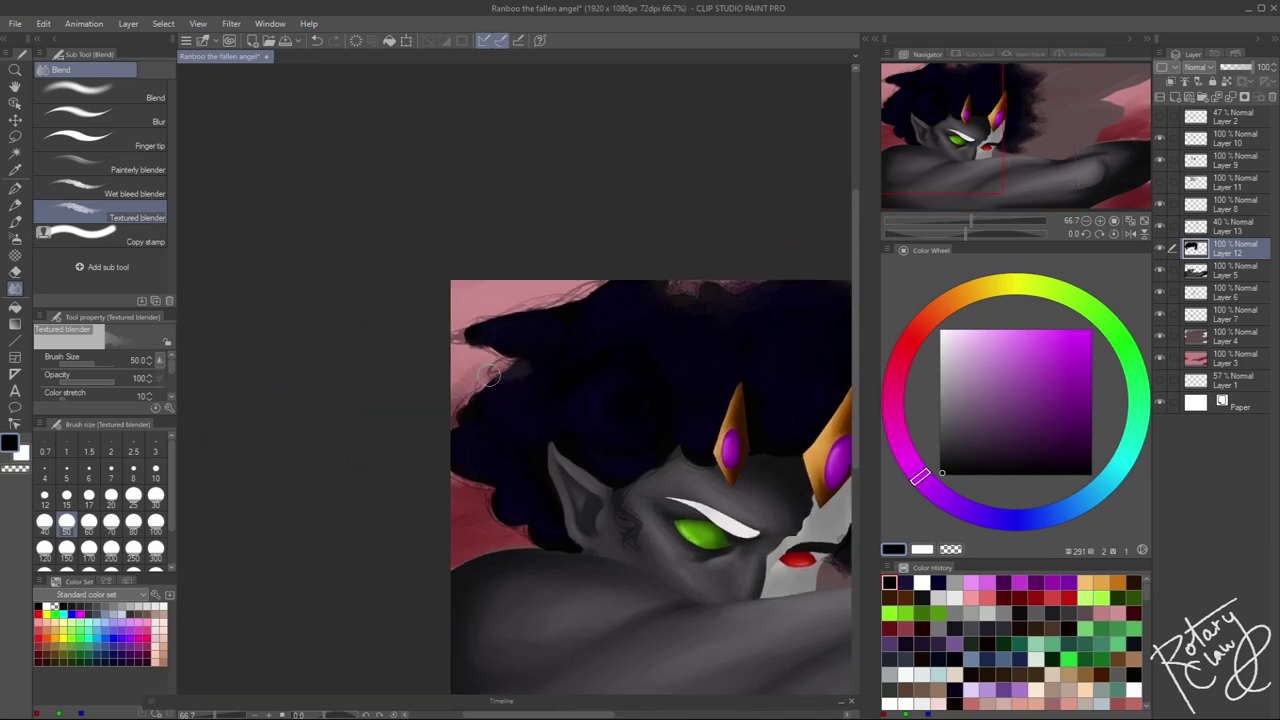
pyautogui.moveTo(489, 374)
pyautogui.mouseDown()
pyautogui.moveTo(560, 300)
pyautogui.moveTo(500, 320)
pyautogui.moveTo(527, 364)
pyautogui.moveTo(444, 456)
pyautogui.moveTo(480, 520)
pyautogui.mouseUp()
pyautogui.hotkey('ctrl', '-')
pyautogui.hotkey('ctrl', '-')
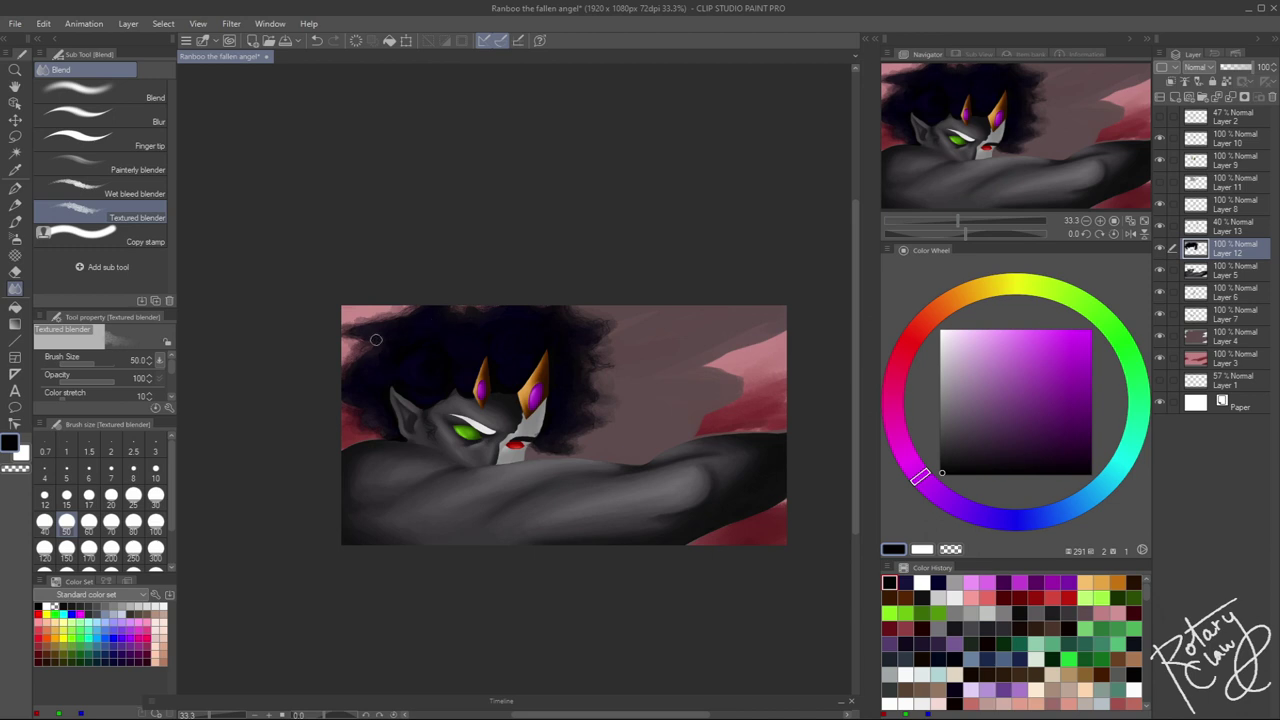
# Erase the hair colour spilling over the light face half and around the ear on the hair layer with the Hard eraser at size 4
pyautogui.hotkey('ctrl', '+')
pyautogui.hotkey('ctrl', '+')
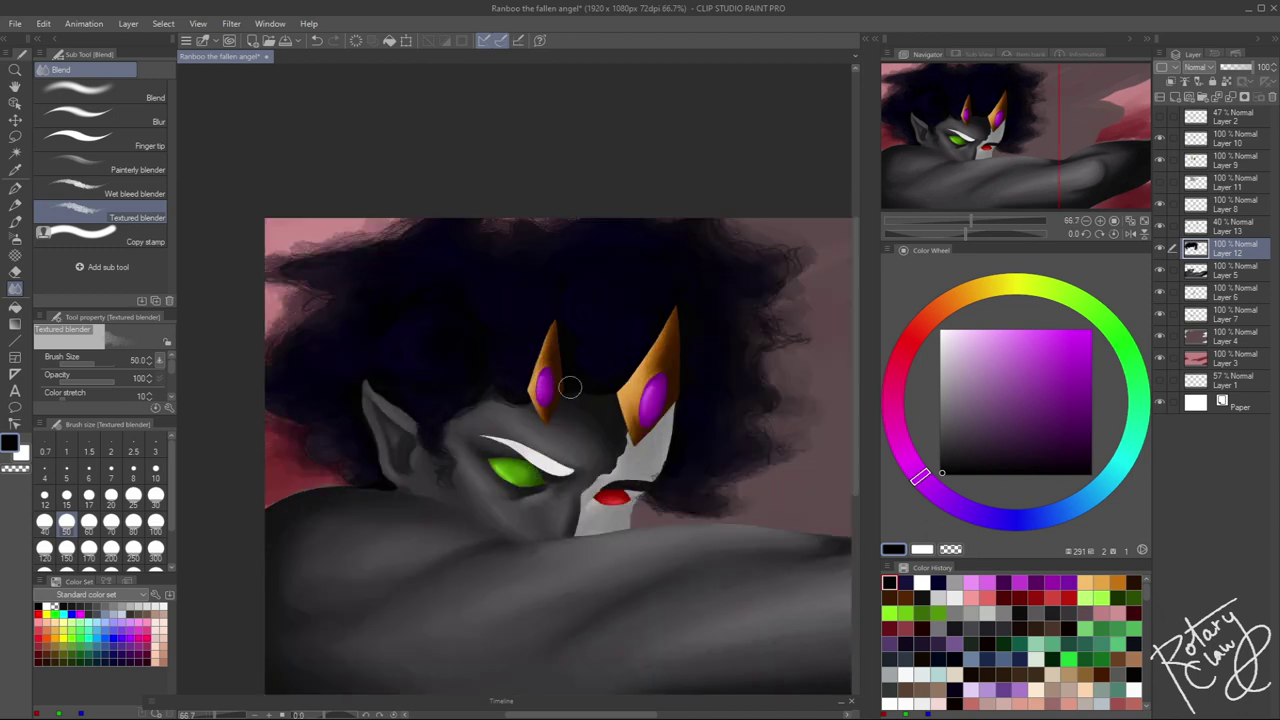
pyautogui.scroll(-1, 576, 482)
pyautogui.press('e')
pyautogui.scroll(4, 638, 455)
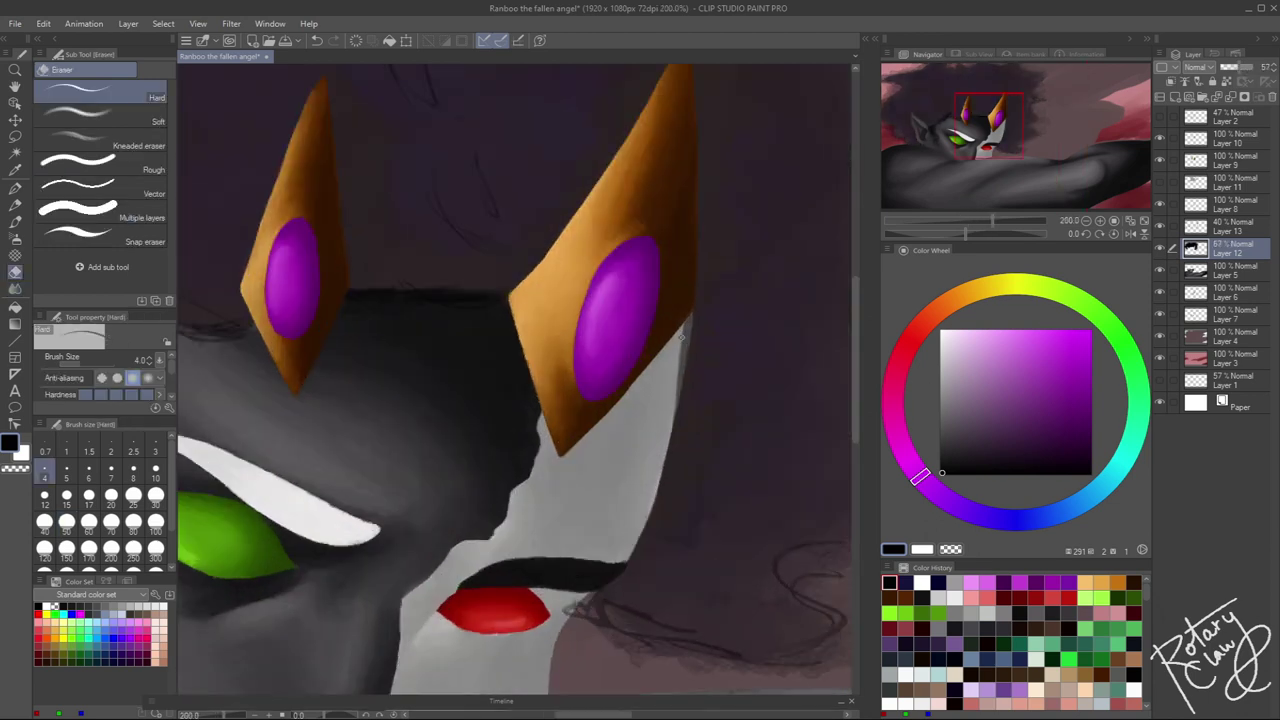
pyautogui.moveTo(180, 360); pyautogui.dragTo(429, 381)
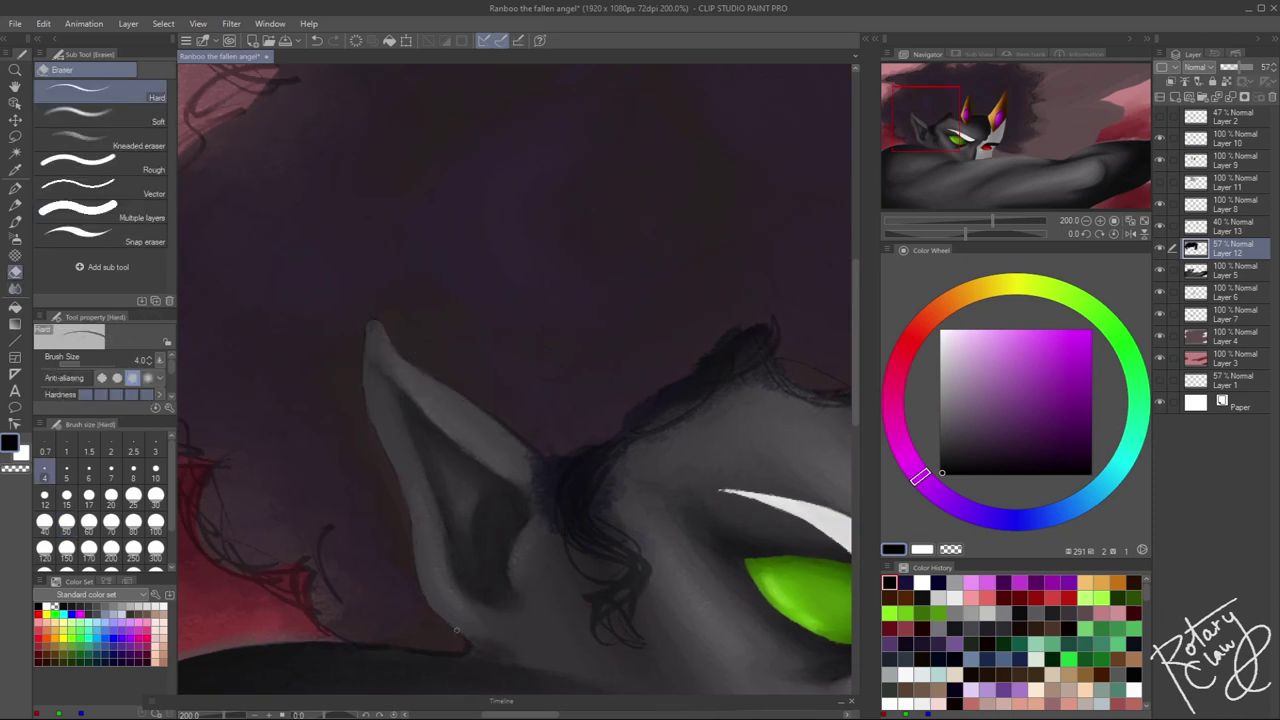
pyautogui.scroll(-5, 675, 314)
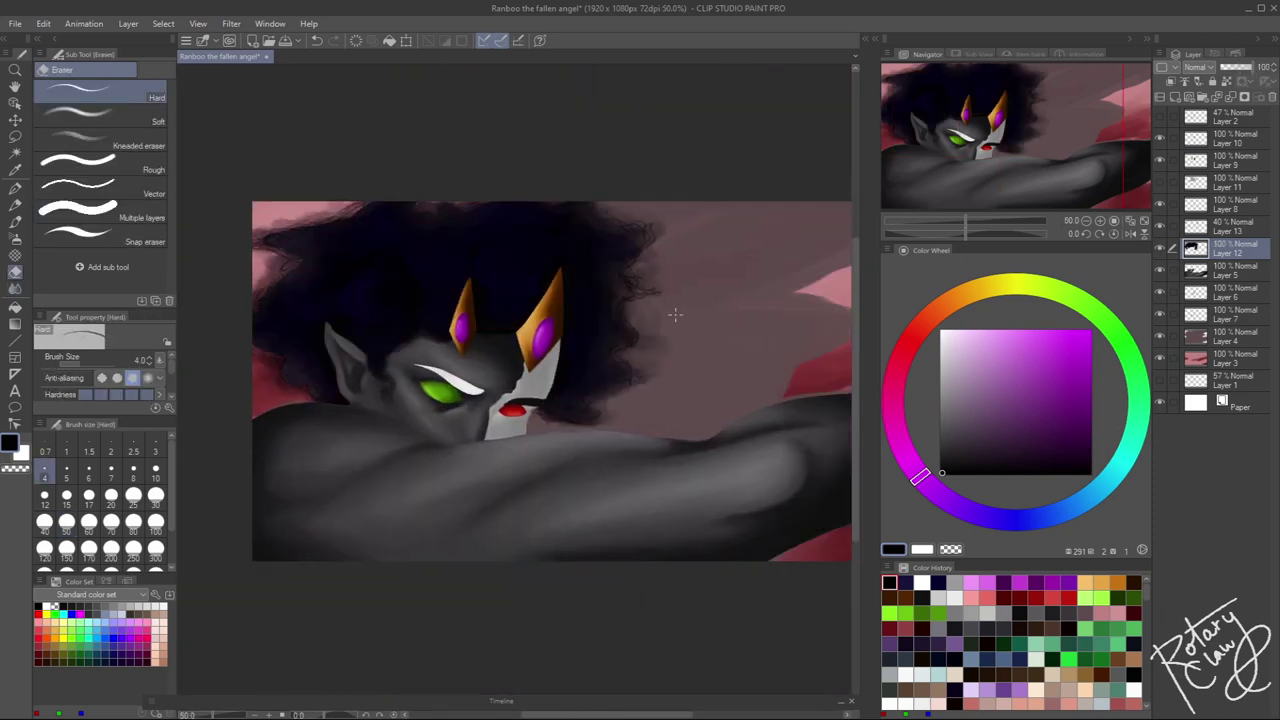
# Add a layer above the grey background layer and paint a dark purple cloth shape behind the head with the Oil paint brush at size 50
pyautogui.moveTo(753, 350); pyautogui.dragTo(717, 361)
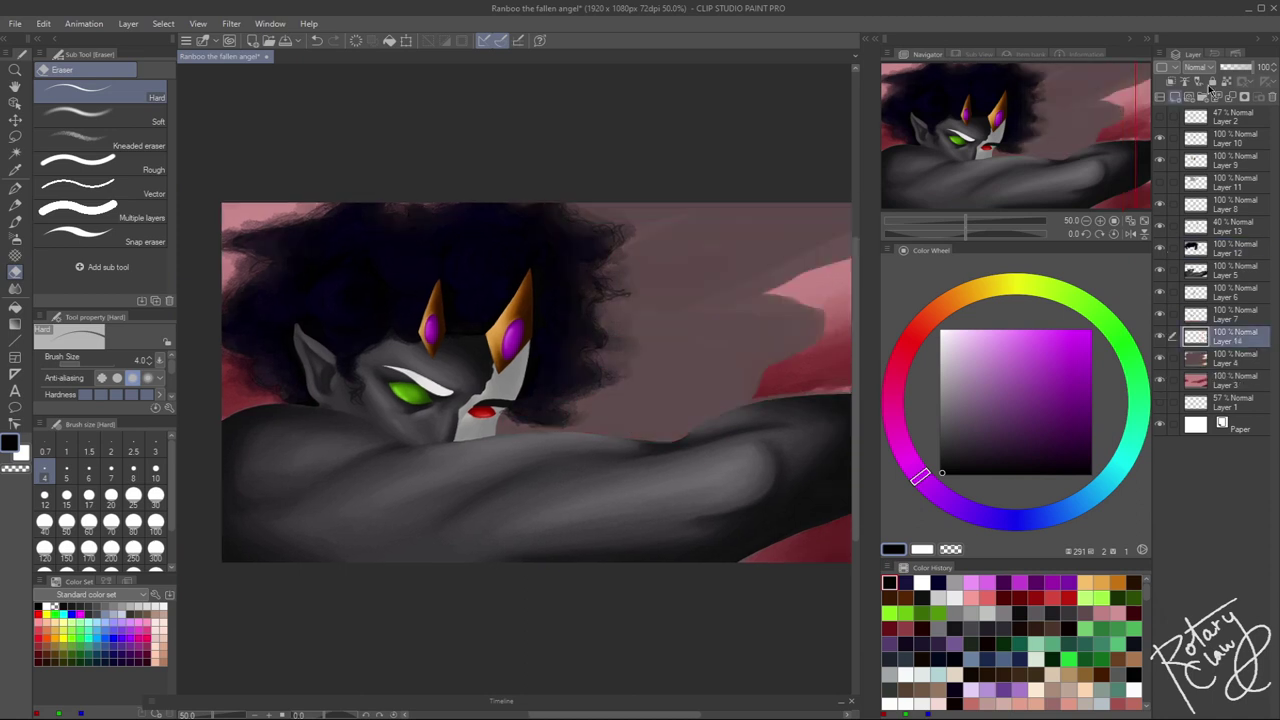
pyautogui.press('b')
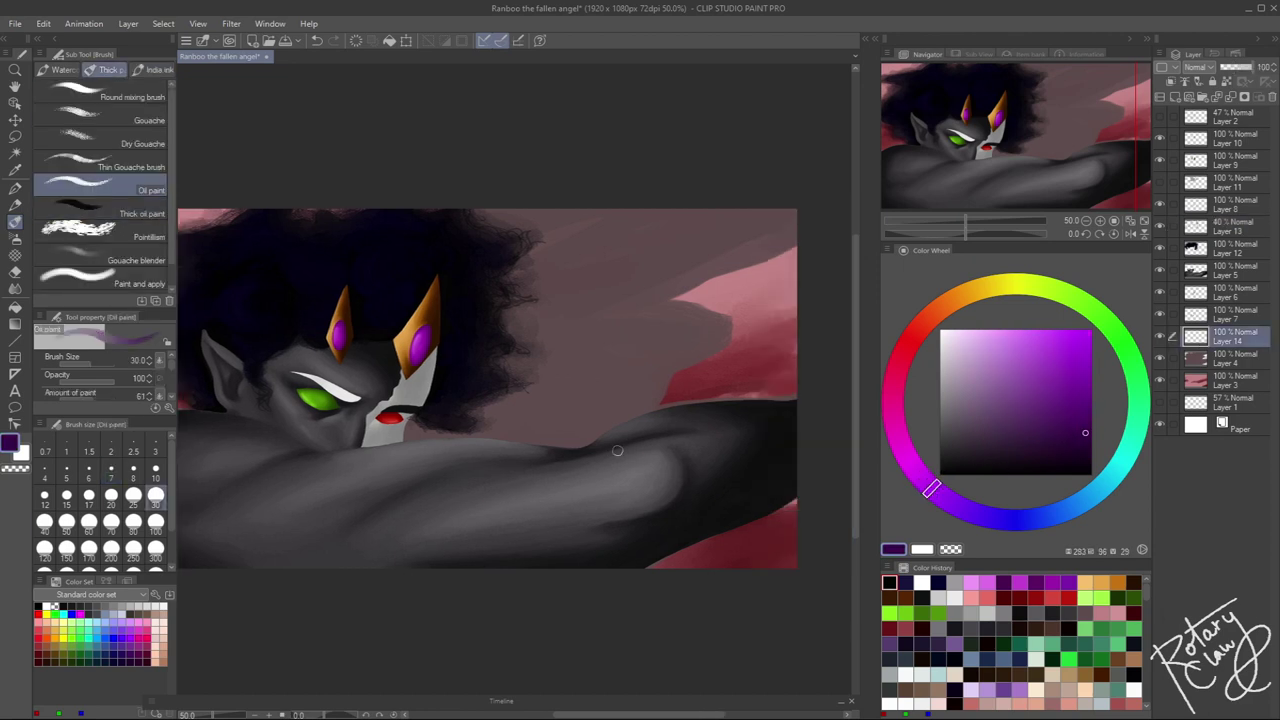
pyautogui.moveTo(512, 310)
pyautogui.mouseDown()
pyautogui.moveTo(636, 302)
pyautogui.moveTo(630, 425)
pyautogui.moveTo(420, 430)
pyautogui.moveTo(577, 347)
pyautogui.moveTo(574, 331)
pyautogui.moveTo(640, 380)
pyautogui.moveTo(543, 306)
pyautogui.mouseUp()
pyautogui.keyDown('alt'); pyautogui.click(500, 436); pyautogui.keyUp('alt')
pyautogui.moveTo(500, 436)
pyautogui.mouseDown()
pyautogui.moveTo(580, 423)
pyautogui.moveTo(715, 317)
pyautogui.moveTo(664, 312)
pyautogui.mouseUp()
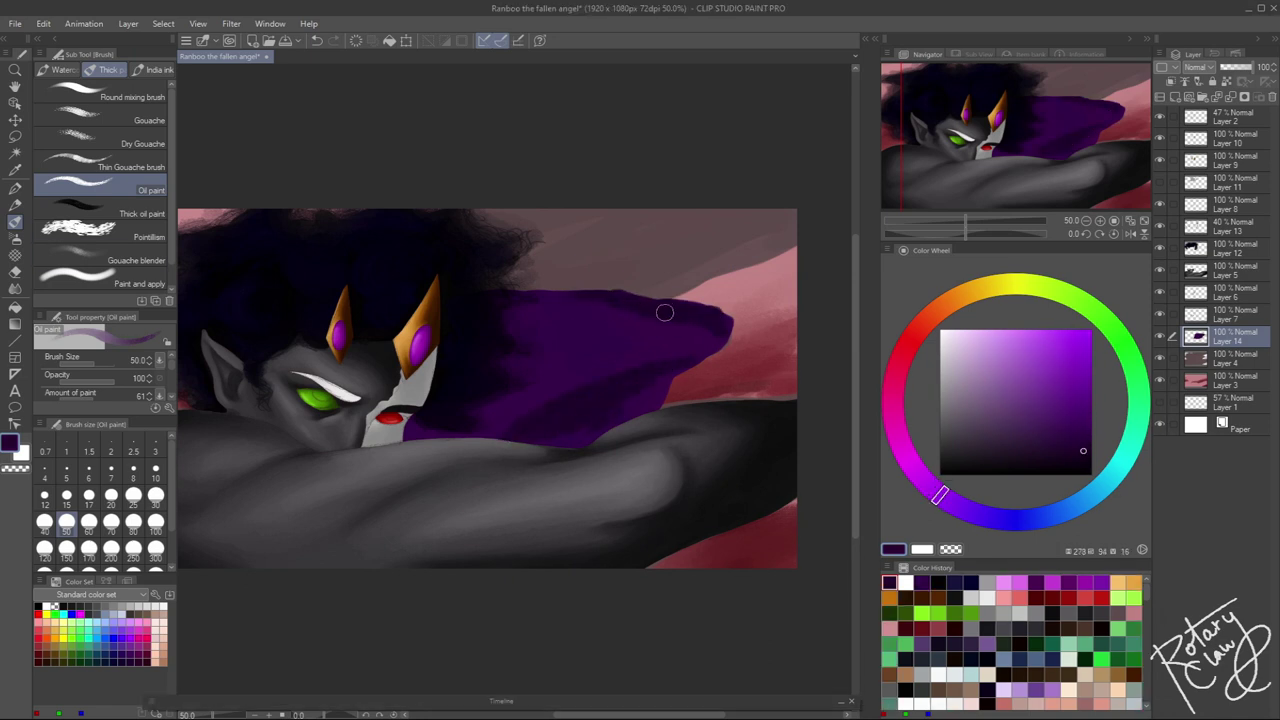
# Blend the dark purple folds of the cloth shape with the Textured blender at size 30
pyautogui.press('j')
pyautogui.press('[')
pyautogui.press('[')
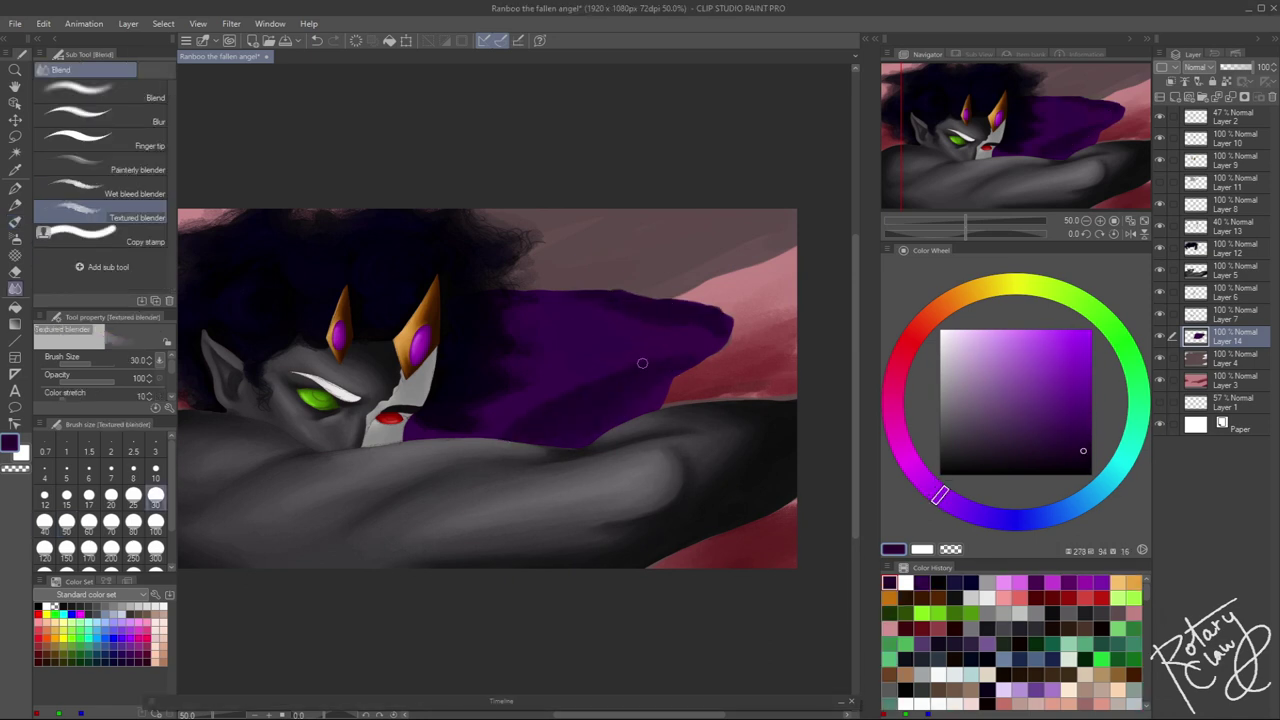
pyautogui.scroll(1, 764, 320)
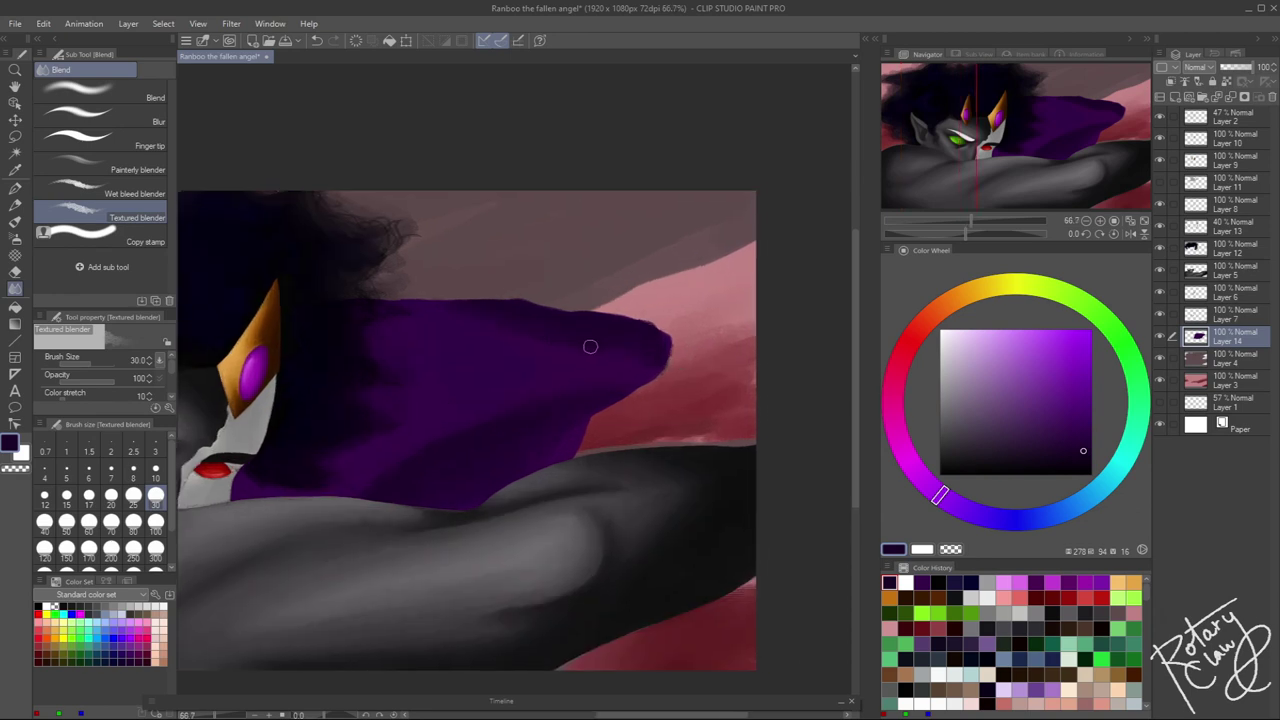
# Add brighter purple strokes to the cloth's folds with Oil paint and blend them with the Textured blender at size 40
pyautogui.click(922, 480)
pyautogui.click(1069, 400)
pyautogui.press('b')
pyautogui.moveTo(380, 449)
pyautogui.mouseDown()
pyautogui.moveTo(337, 314)
pyautogui.moveTo(316, 484)
pyautogui.mouseUp()
pyautogui.press('j')
pyautogui.press(']')
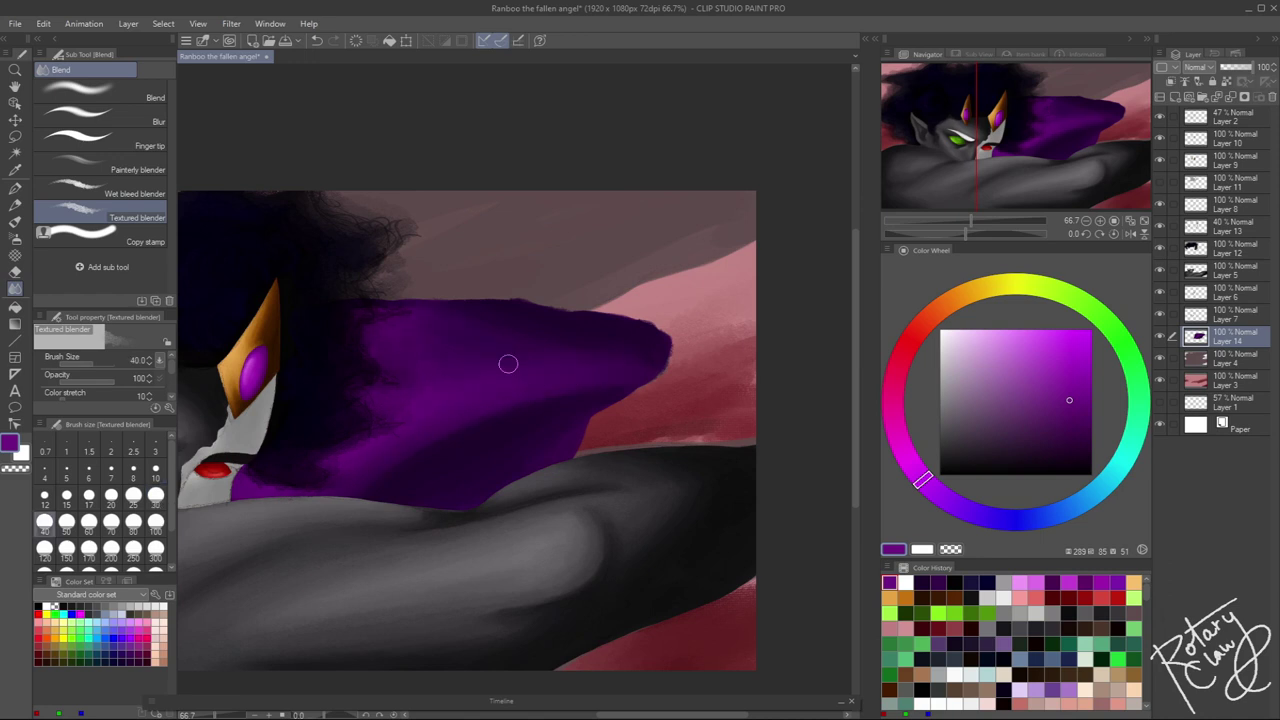
# Clean up the purple cloth's upper edge and rounded tip with the Hard eraser at size 8
pyautogui.scroll(-3, 622, 329)
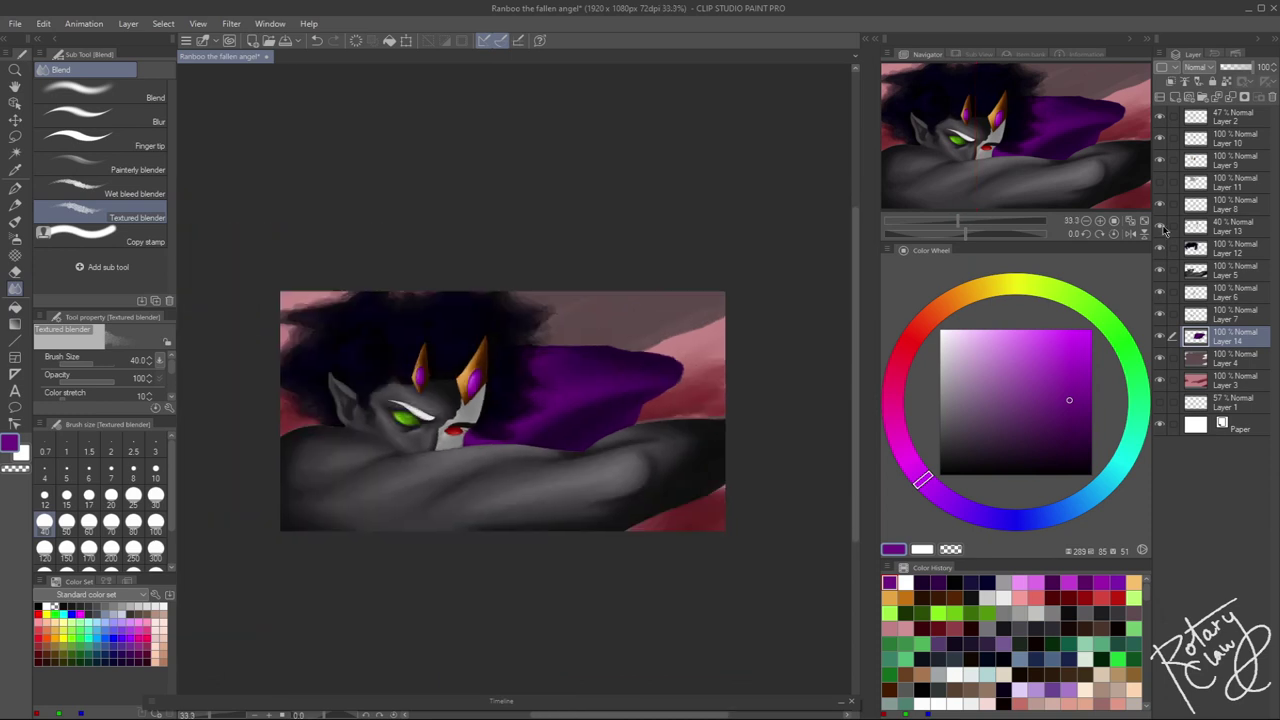
pyautogui.scroll(5, 629, 429)
pyautogui.press('e')
pyautogui.moveTo(564, 408); pyautogui.dragTo(669, 308)
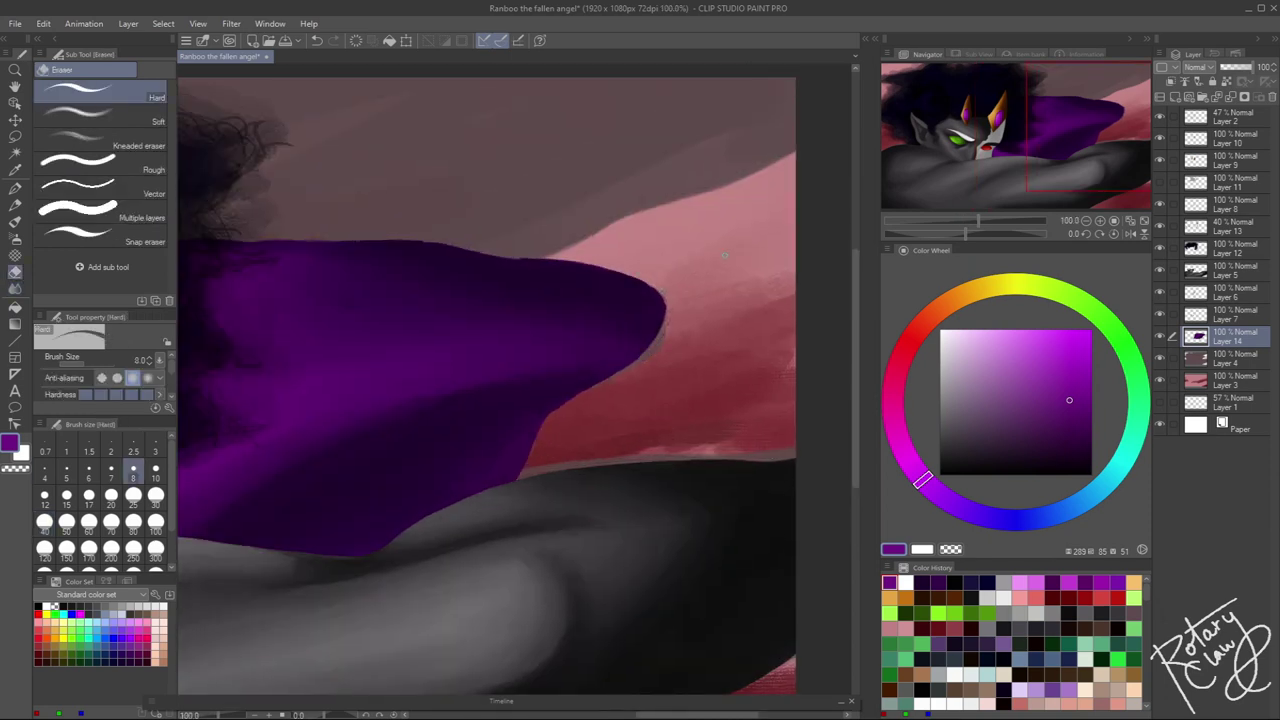
pyautogui.moveTo(679, 263); pyautogui.dragTo(739, 266)
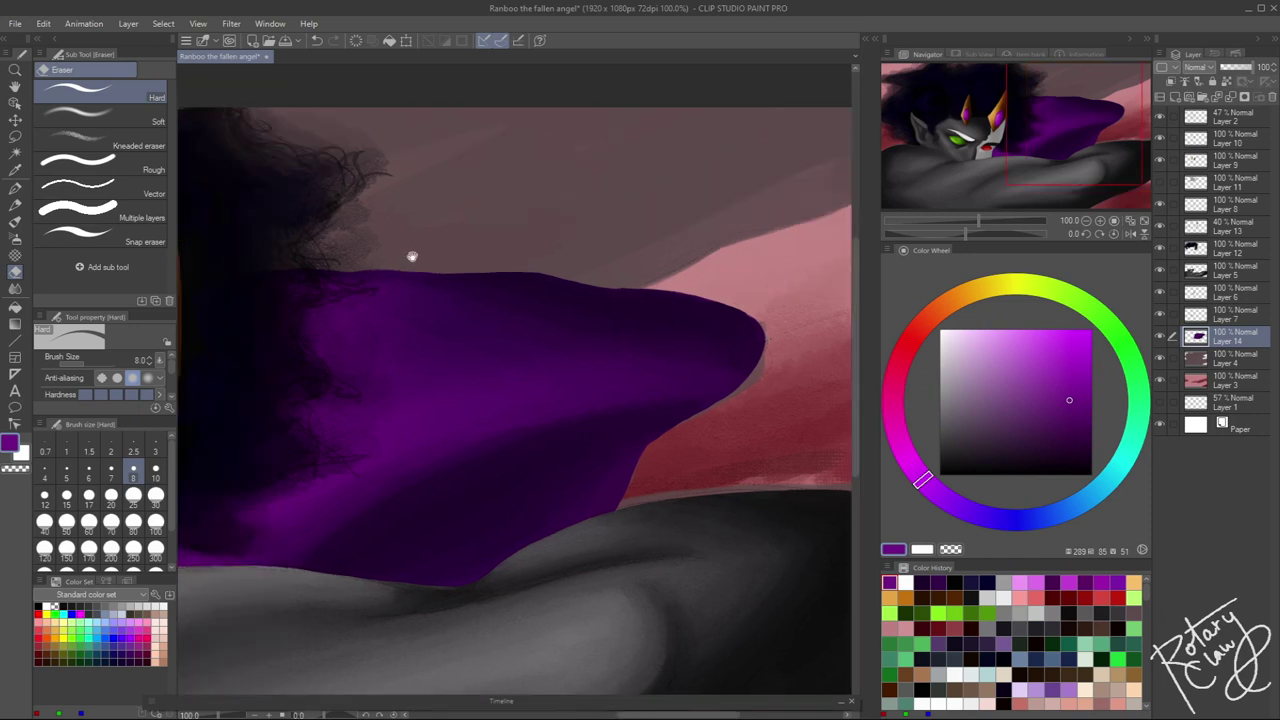
pyautogui.moveTo(200, 237); pyautogui.dragTo(380, 267)
pyautogui.scroll(2, 523, 275)
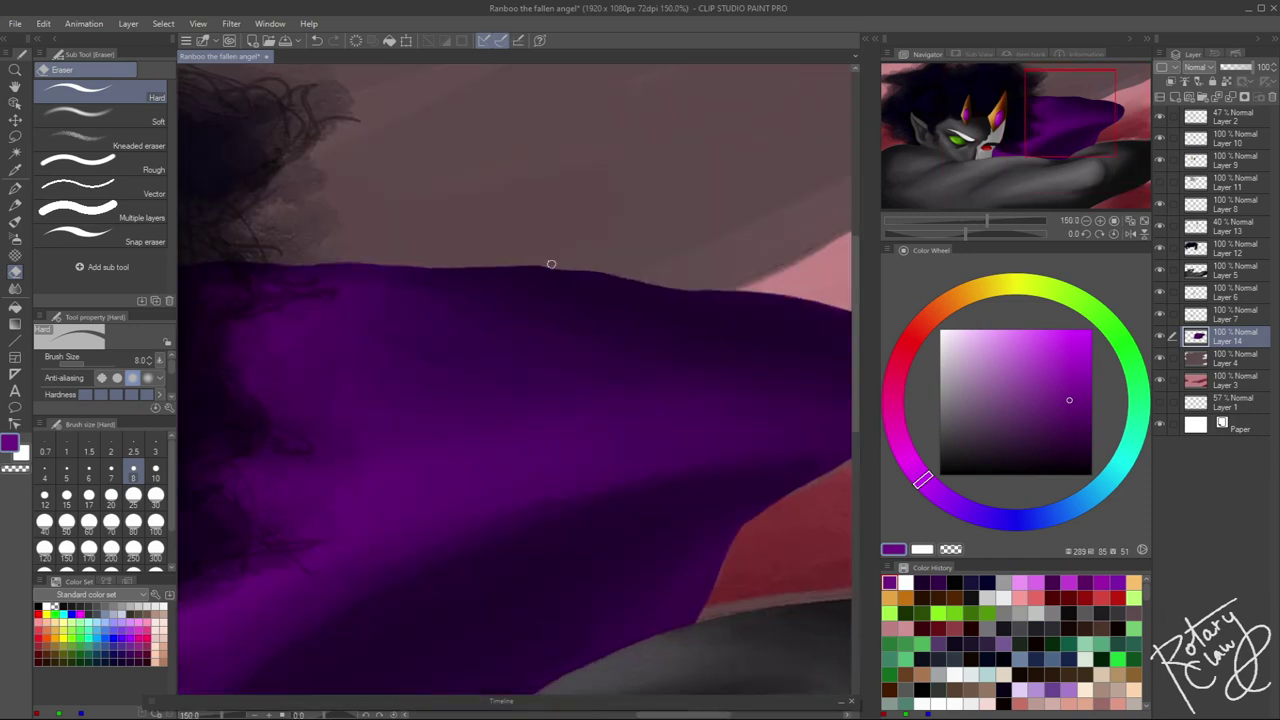
# Create a layer beneath the purple cloth and paint blue-violet fabric over the grey area above it with Oil paint at size 50
pyautogui.scroll(-5, 533, 247)
pyautogui.click(1172, 97)
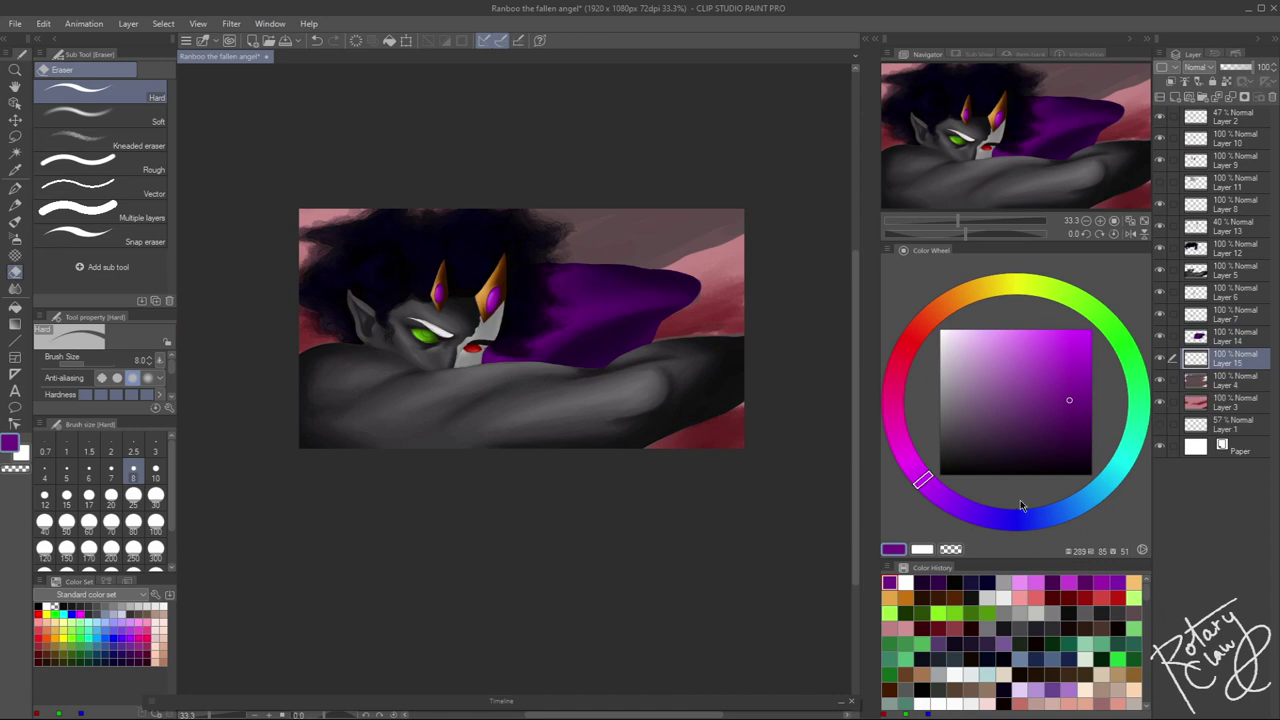
pyautogui.click(964, 510)
pyautogui.scroll(1, 541, 215)
pyautogui.press('b')
pyautogui.moveTo(500, 215); pyautogui.dragTo(640, 250)
pyautogui.moveTo(560, 270)
pyautogui.mouseDown()
pyautogui.moveTo(712, 222)
pyautogui.moveTo(800, 220)
pyautogui.mouseUp()
pyautogui.keyDown('alt'); pyautogui.click(751, 245); pyautogui.keyUp('alt')
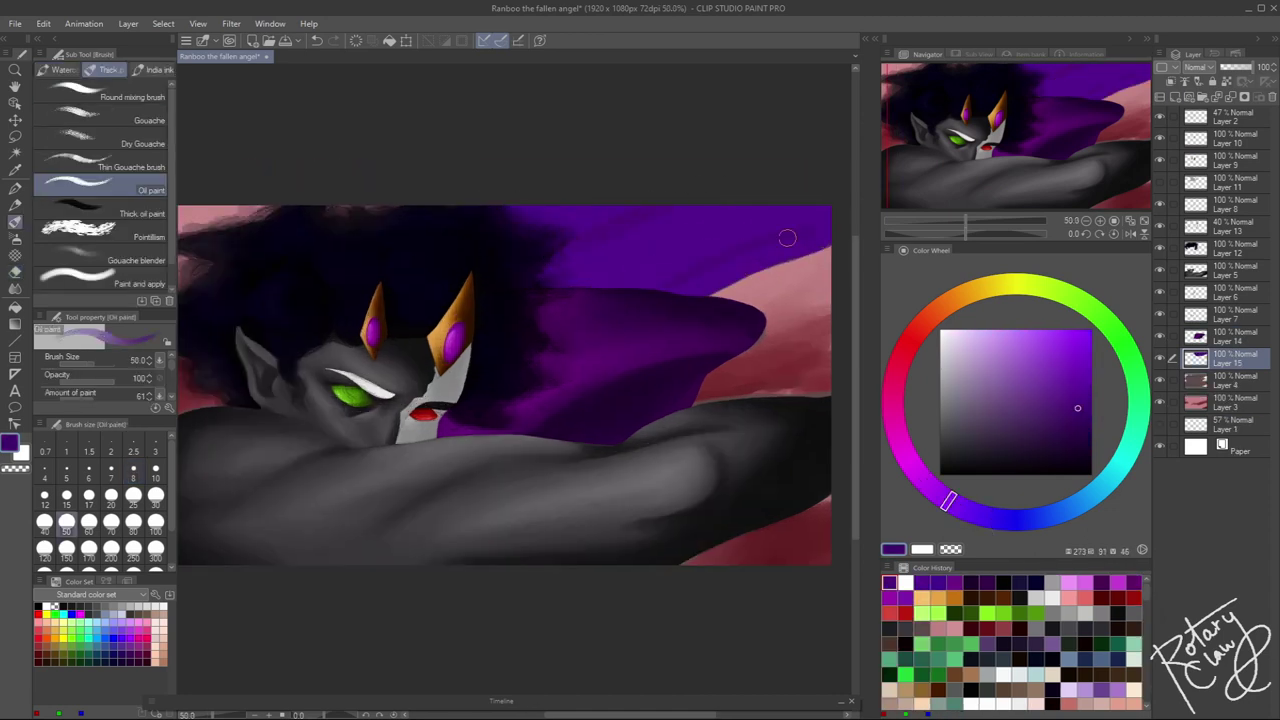
# Add lighter violet streaks to the upper fabric and blend them with the Textured blender at size 40
pyautogui.keyDown('alt'); pyautogui.click(640, 235); pyautogui.keyUp('alt')
pyautogui.moveTo(700, 222); pyautogui.dragTo(560, 280)
pyautogui.press('j')
pyautogui.scroll(2, 700, 230)
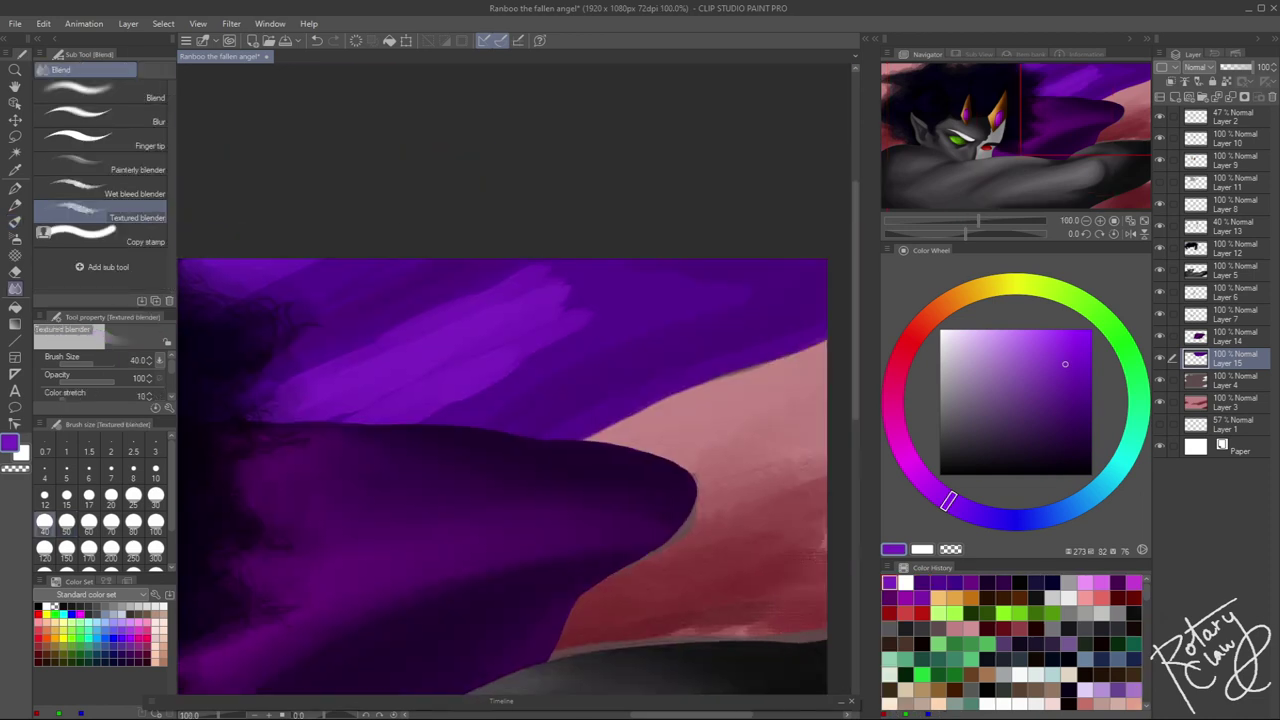
pyautogui.hscroll(-3, 527, 403)
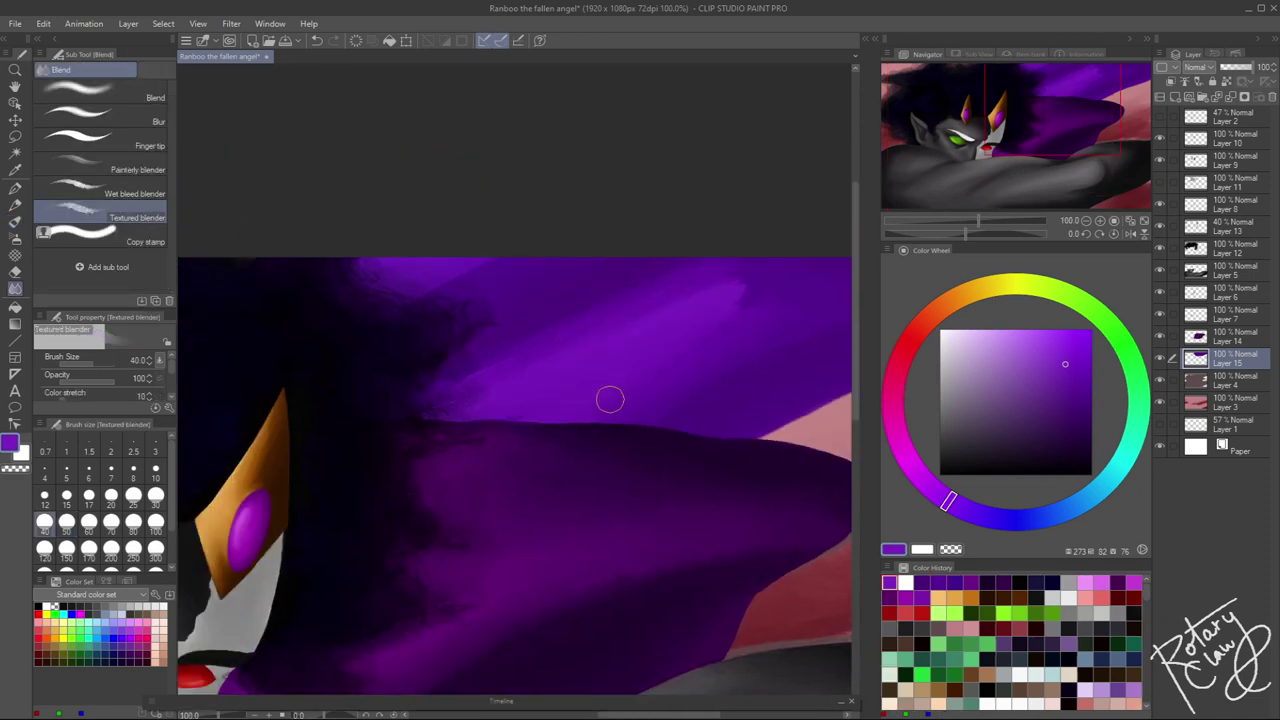
pyautogui.hscroll(3, 608, 394)
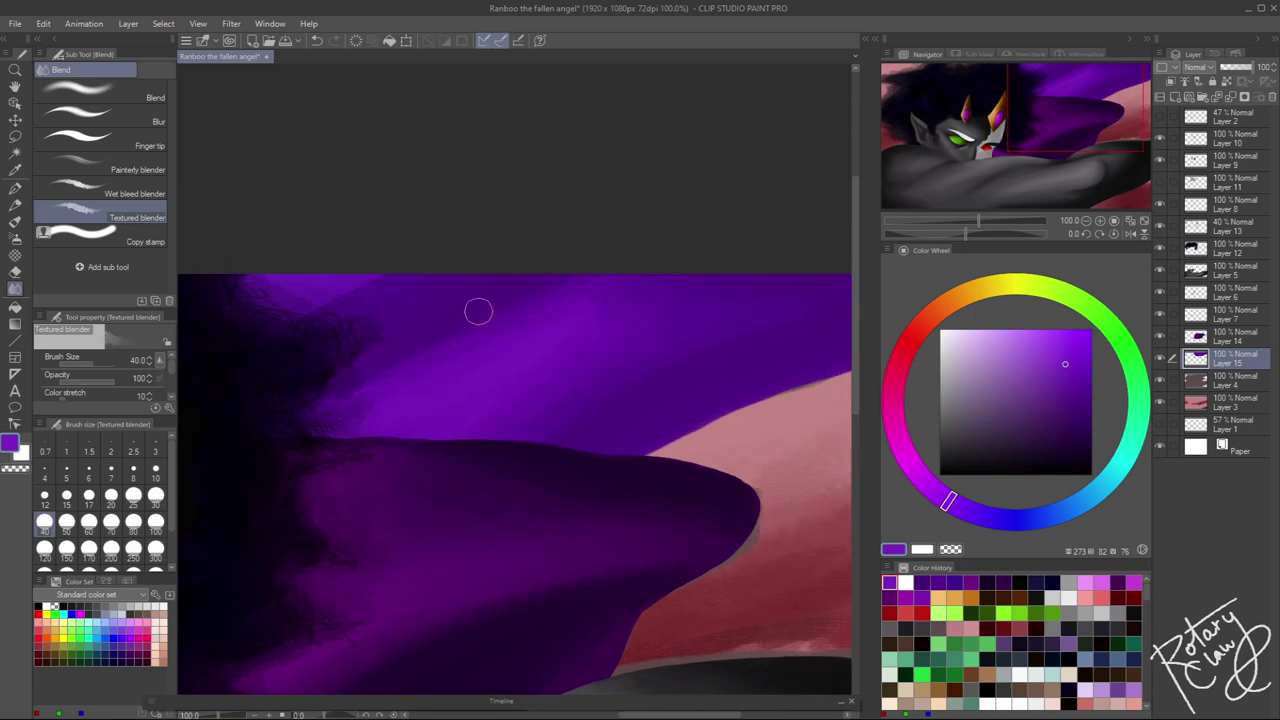
pyautogui.hscroll(-3, 517, 310)
pyautogui.scroll(1, 517, 310)
pyautogui.scroll(-5, 428, 306)
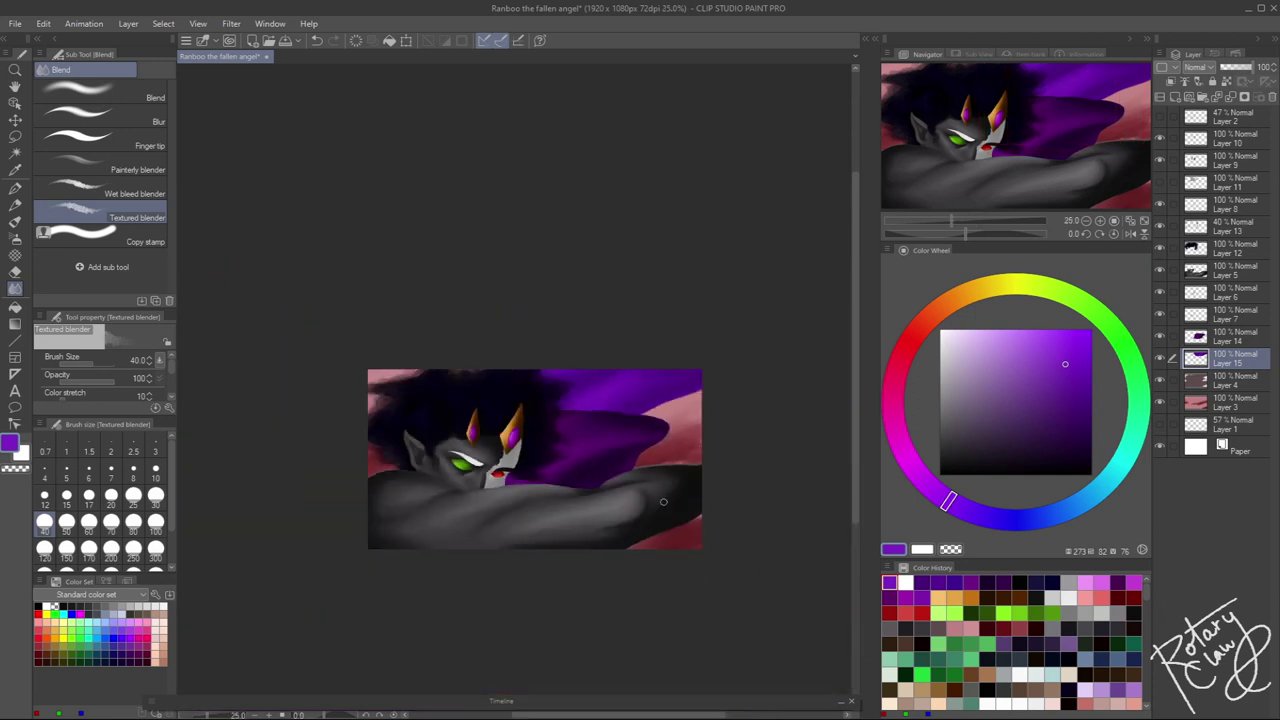
# Erase the leftover grey rim along the arm and the purple cloth's tip on Layer 4 with the Hard eraser at size 8
pyautogui.scroll(5, 757, 530)
pyautogui.press('e')
pyautogui.scroll(1, 522, 600)
pyautogui.scroll(2, 719, 375)
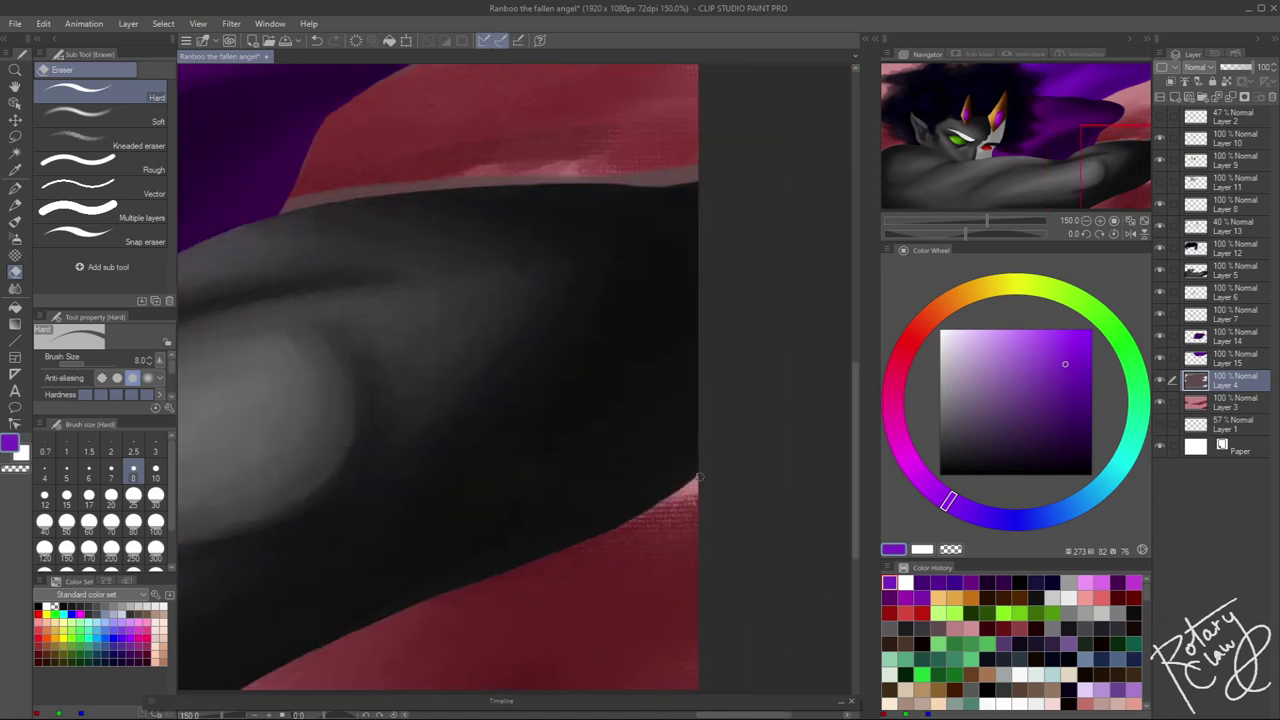
pyautogui.moveTo(498, 377); pyautogui.dragTo(648, 377)
pyautogui.moveTo(306, 406); pyautogui.dragTo(440, 384)
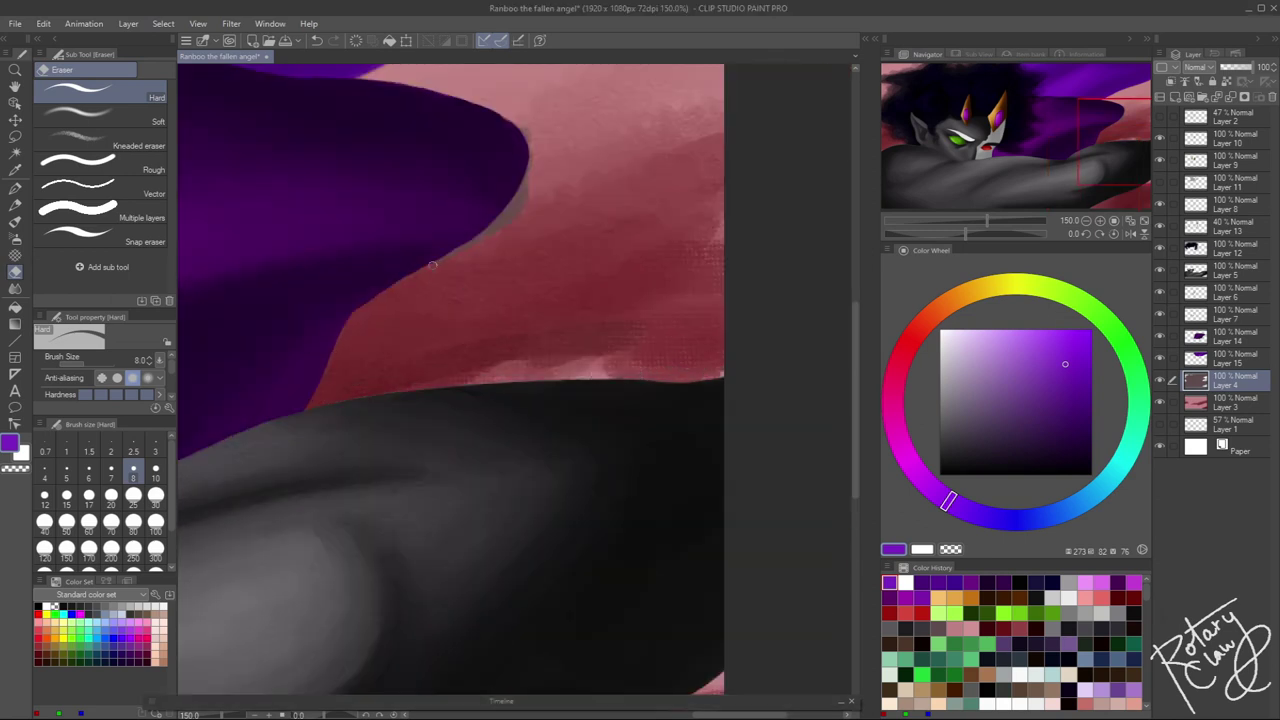
pyautogui.moveTo(470, 244); pyautogui.dragTo(508, 208)
pyautogui.scroll(-5, 509, 309)
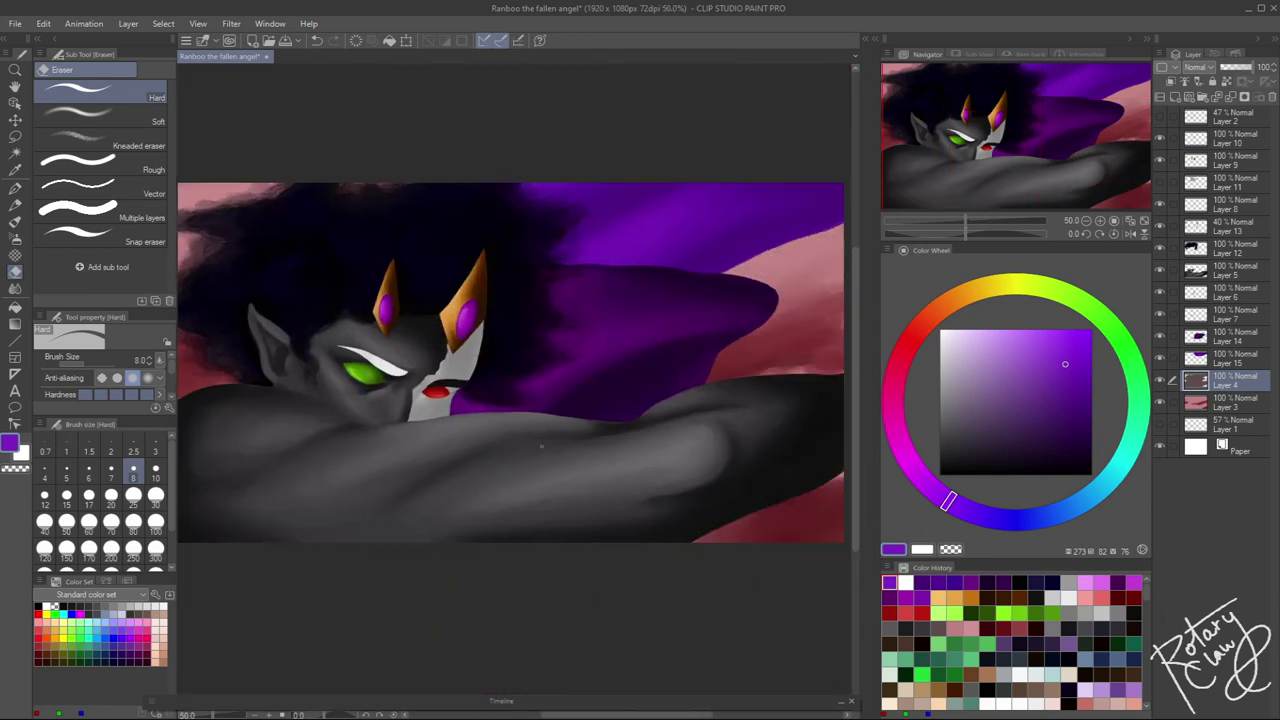
# Paint stronger red strokes over the pink background with Oil paint and smooth them with the Textured blender
pyautogui.scroll(-1, 543, 447)
pyautogui.press('b')
pyautogui.keyDown('alt'); pyautogui.click(750, 475); pyautogui.keyUp('alt')
pyautogui.moveTo(700, 330); pyautogui.dragTo(775, 354)
pyautogui.press('j')
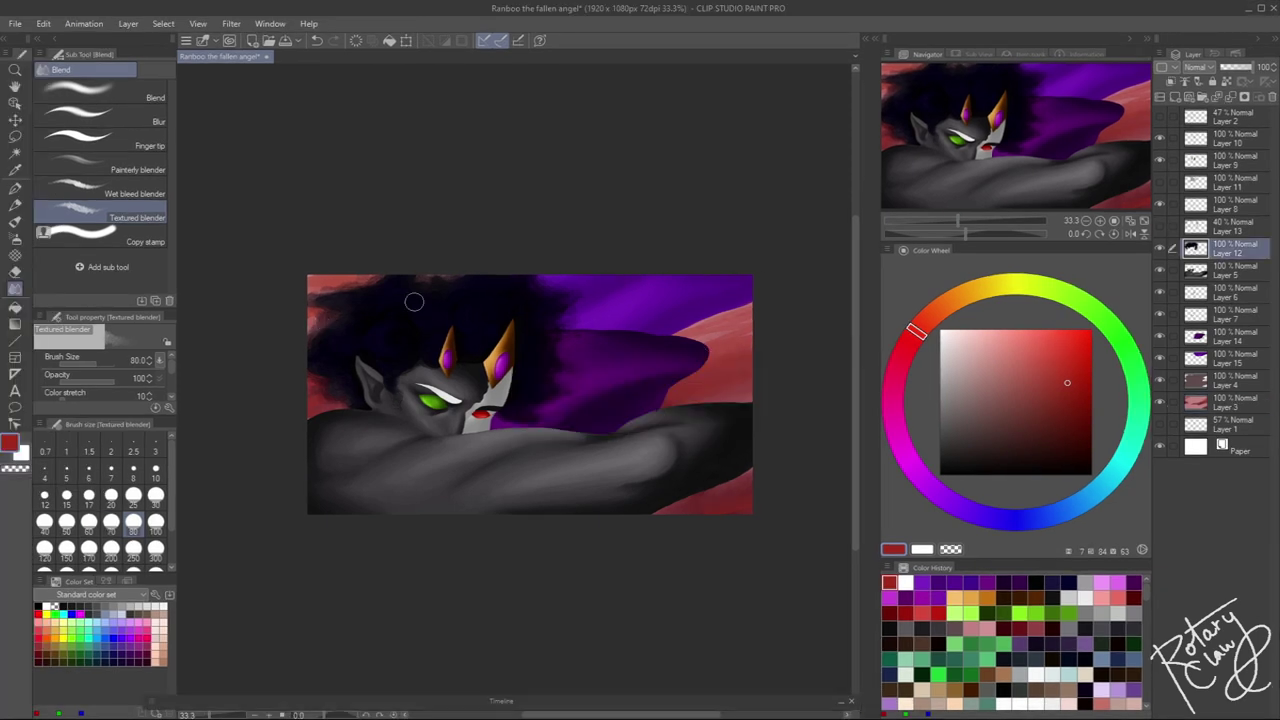
# Blend the ear-side hair outline and the background layer around it with the Textured blender at size 40
pyautogui.keyDown('ctrl'); pyautogui.keyDown('shift'); pyautogui.click(327, 361); pyautogui.keyUp('shift'); pyautogui.keyUp('ctrl')
pyautogui.scroll(2, 327, 361)
pyautogui.keyDown('ctrl'); pyautogui.keyDown('shift'); pyautogui.click(352, 432); pyautogui.keyUp('shift'); pyautogui.keyUp('ctrl')
pyautogui.moveTo(352, 432)
pyautogui.mouseDown()
pyautogui.moveTo(351, 486)
pyautogui.moveTo(371, 497)
pyautogui.mouseUp()
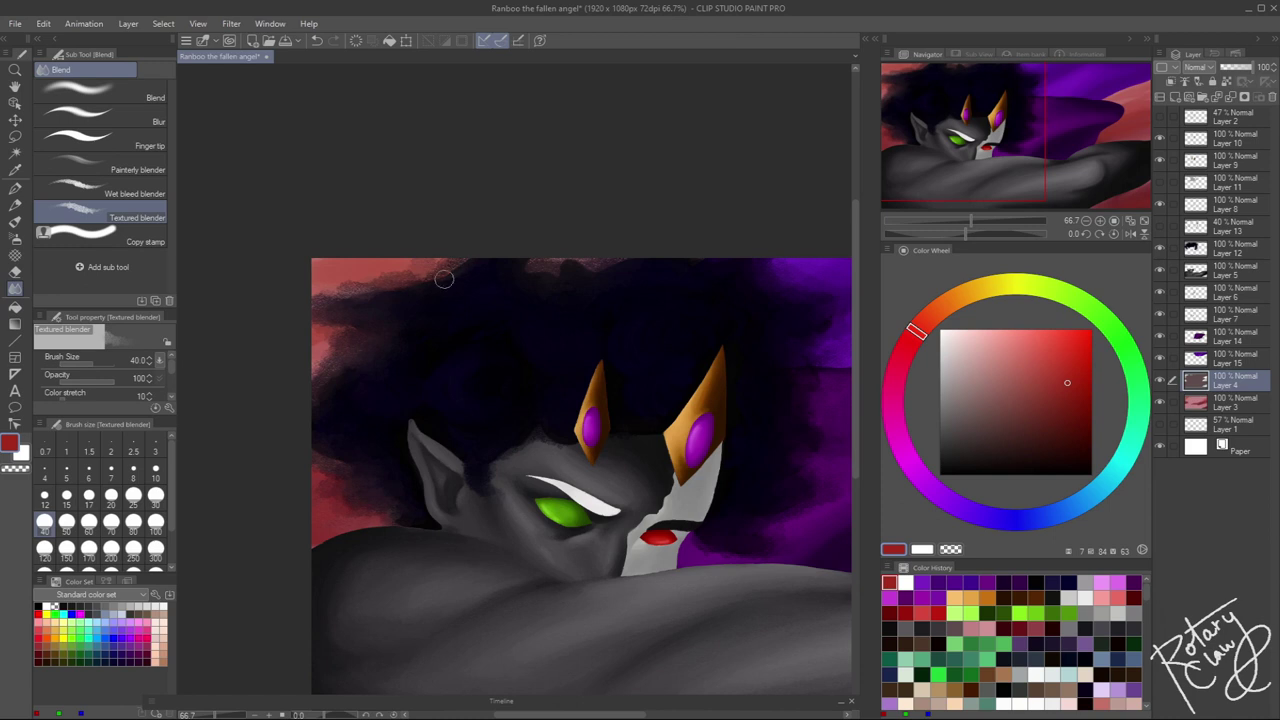
pyautogui.moveTo(710, 272); pyautogui.dragTo(566, 237)
# Soften the hair's edge against the purple fabric and behind the ear, alternating between the hair layer and Layer 4 with the Textured blender
pyautogui.keyDown('ctrl'); pyautogui.keyDown('shift'); pyautogui.click(558, 510); pyautogui.keyUp('shift'); pyautogui.keyUp('ctrl')
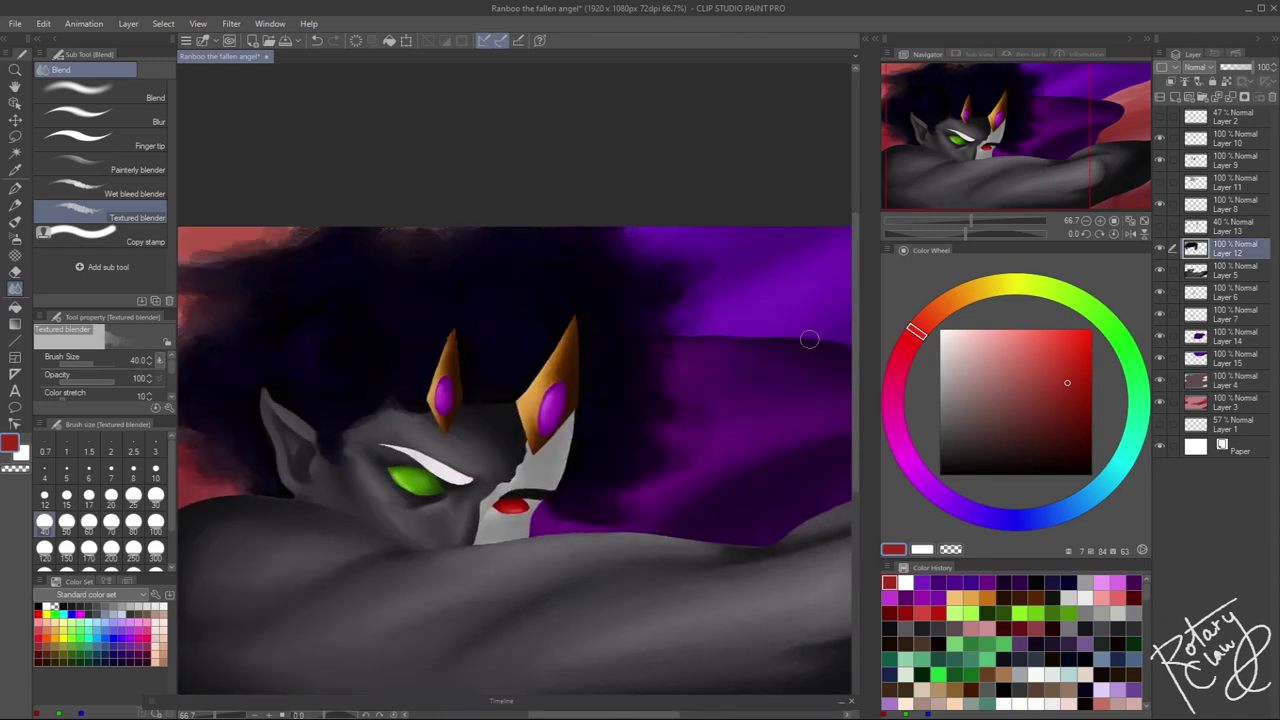
pyautogui.keyDown('ctrl'); pyautogui.keyDown('shift'); pyautogui.click(649, 438); pyautogui.keyUp('shift'); pyautogui.keyUp('ctrl')
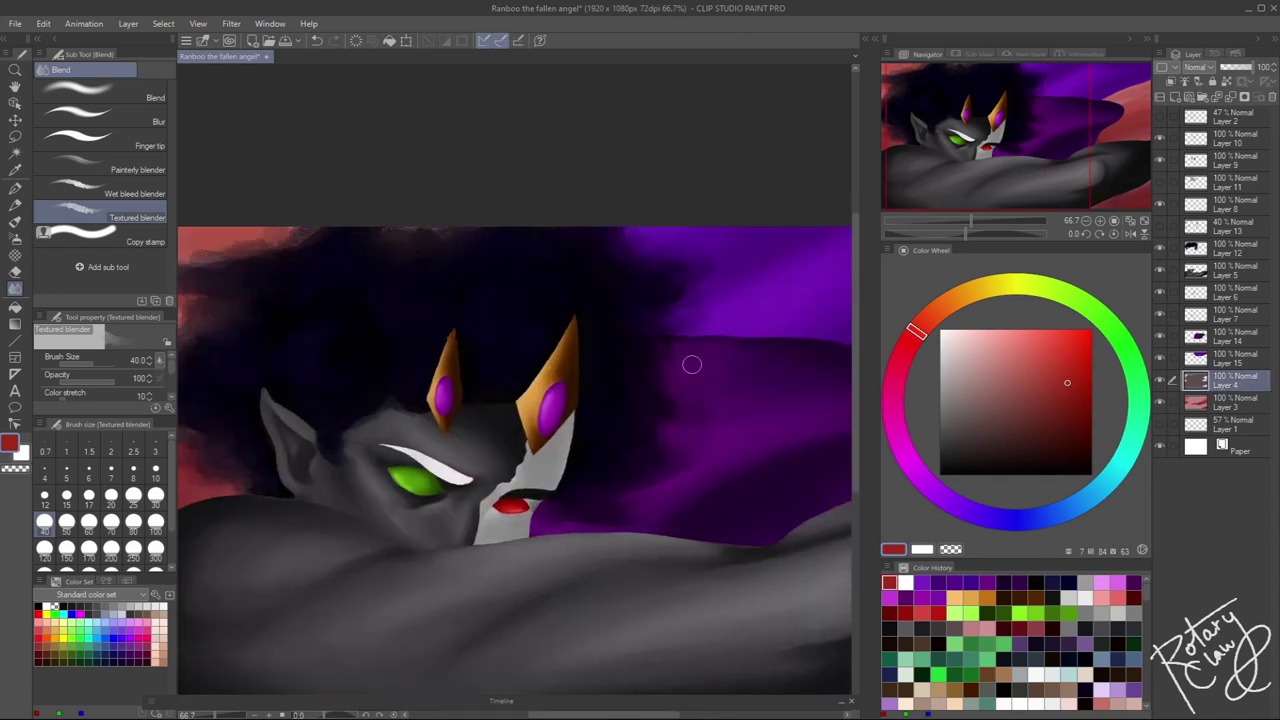
pyautogui.keyDown('ctrl'); pyautogui.keyDown('shift'); pyautogui.click(662, 406); pyautogui.keyUp('shift'); pyautogui.keyUp('ctrl')
pyautogui.keyDown('ctrl'); pyautogui.keyDown('shift'); pyautogui.click(635, 303); pyautogui.keyUp('shift'); pyautogui.keyUp('ctrl')
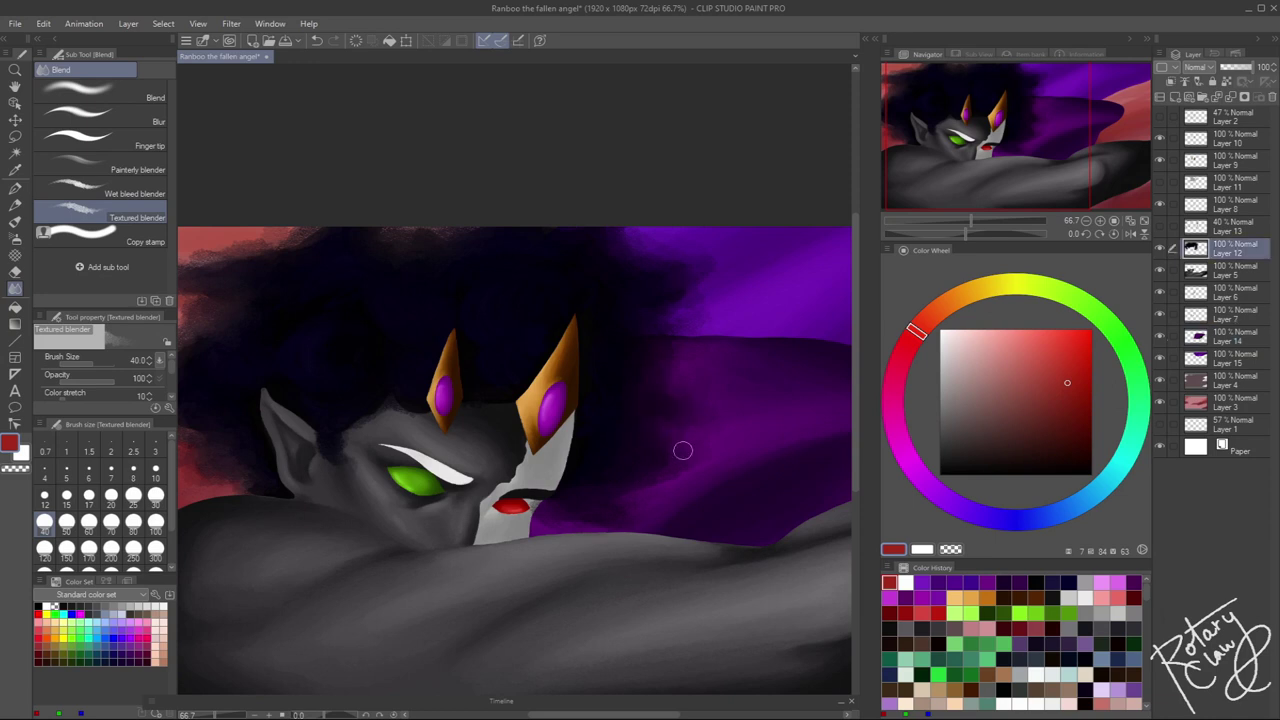
pyautogui.moveTo(385, 245); pyautogui.dragTo(552, 212)
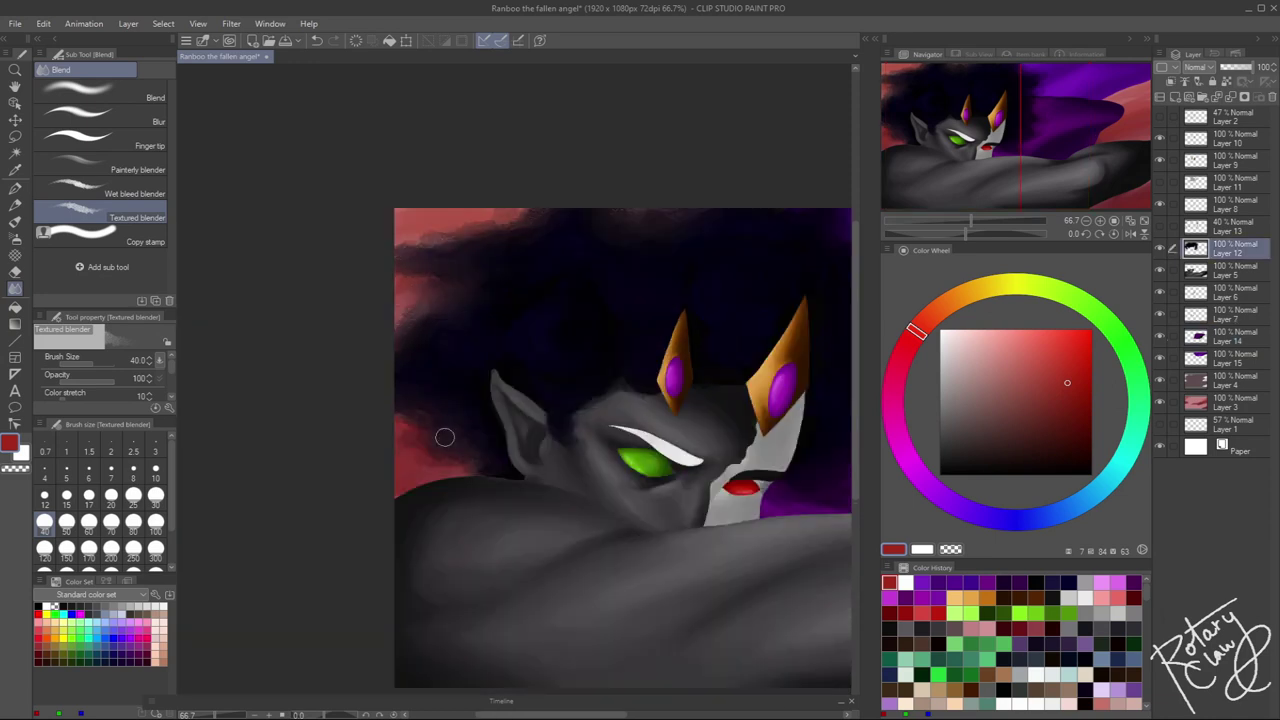
pyautogui.moveTo(439, 320); pyautogui.dragTo(640, 437)
pyautogui.scroll(1, 640, 437)
pyautogui.scroll(-3, 640, 437)
# Add near-black cloud texture around the hair on a new layer with the Cloud brush at size 80, and blend it with the Textured blender at size 100
pyautogui.click(15, 254)
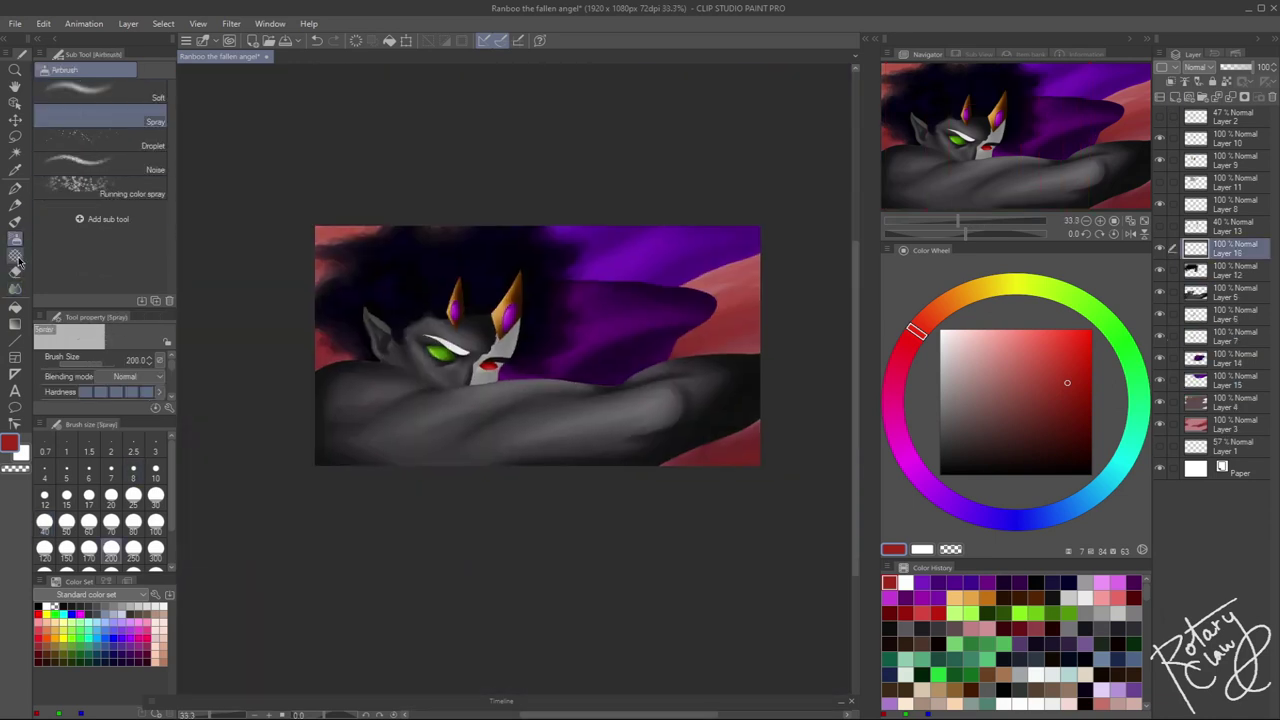
pyautogui.keyDown('alt'); pyautogui.click(346, 243); pyautogui.keyUp('alt')
pyautogui.scroll(2, 359, 346)
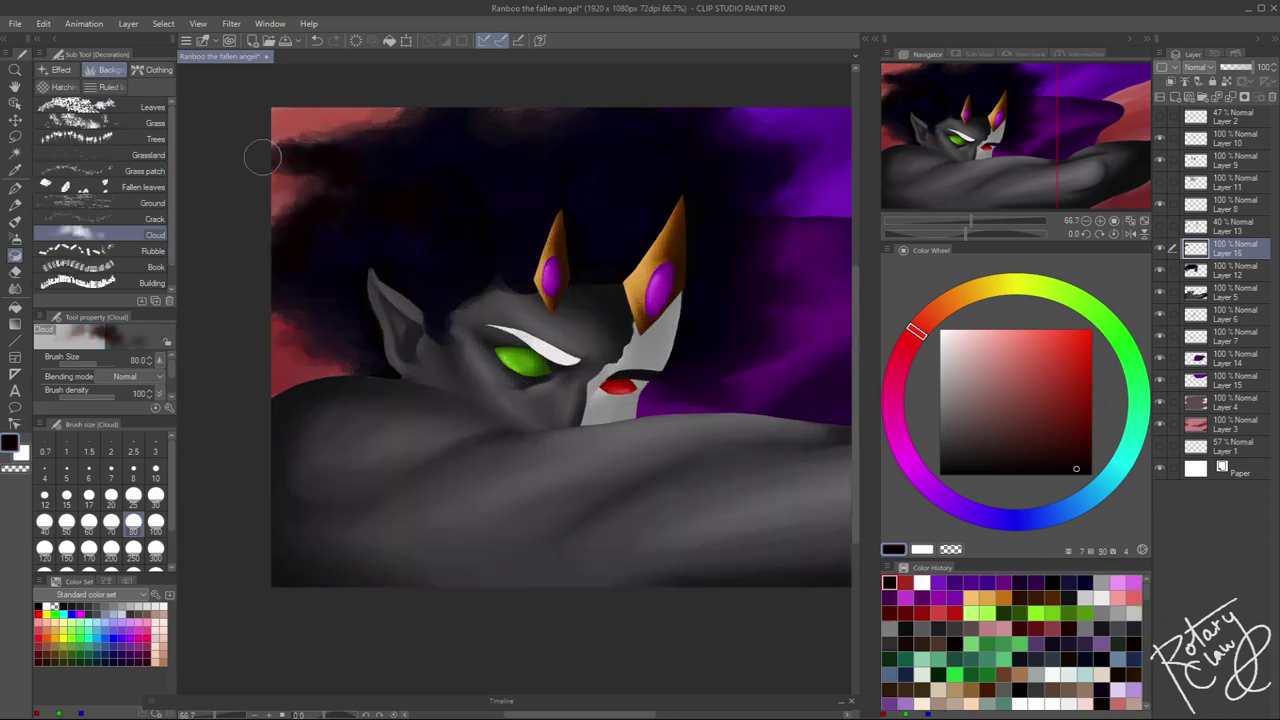
pyautogui.moveTo(800, 157); pyautogui.dragTo(685, 137)
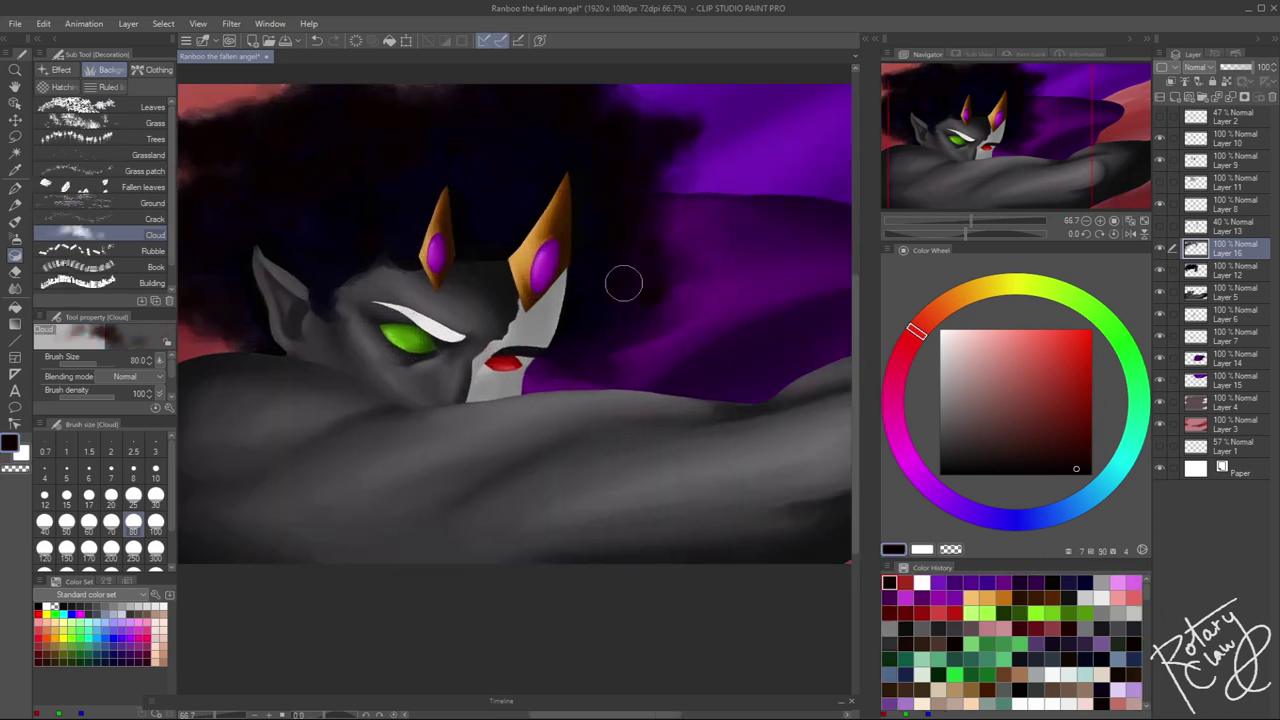
pyautogui.press('j')
pyautogui.scroll(-1, 630, 285)
pyautogui.scroll(-2, 614, 399)
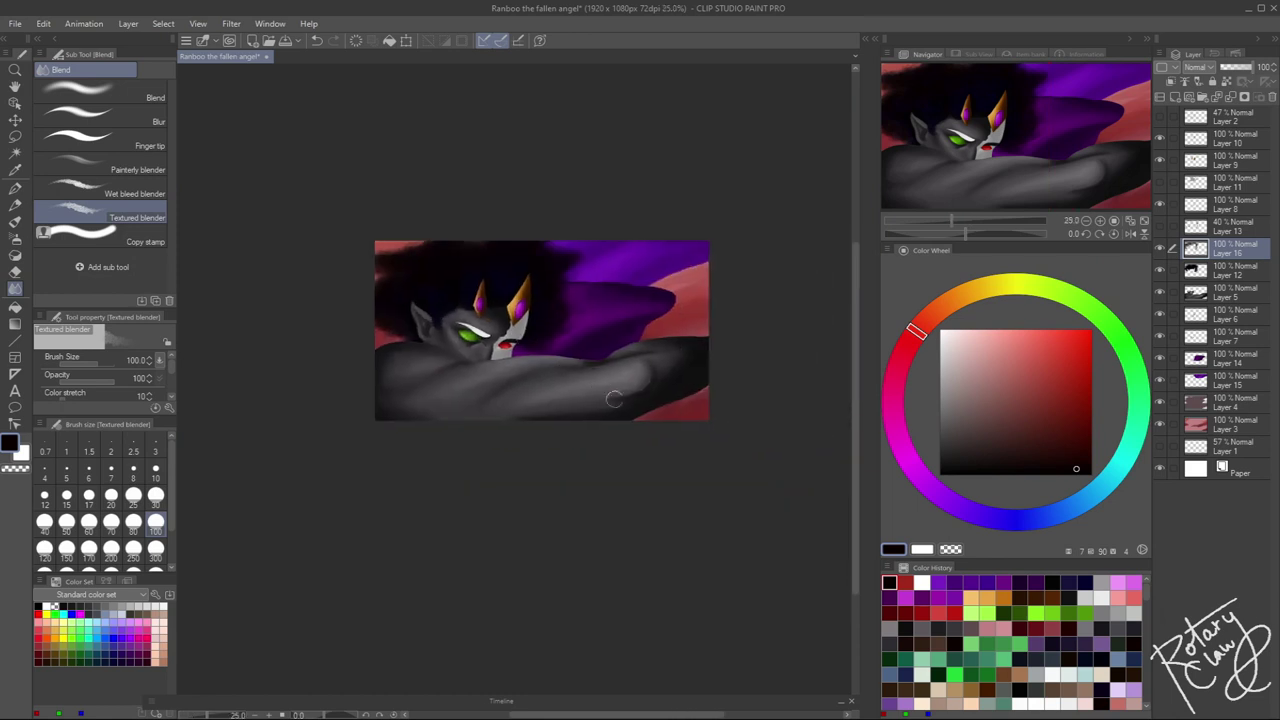
pyautogui.scroll(2, 609, 434)
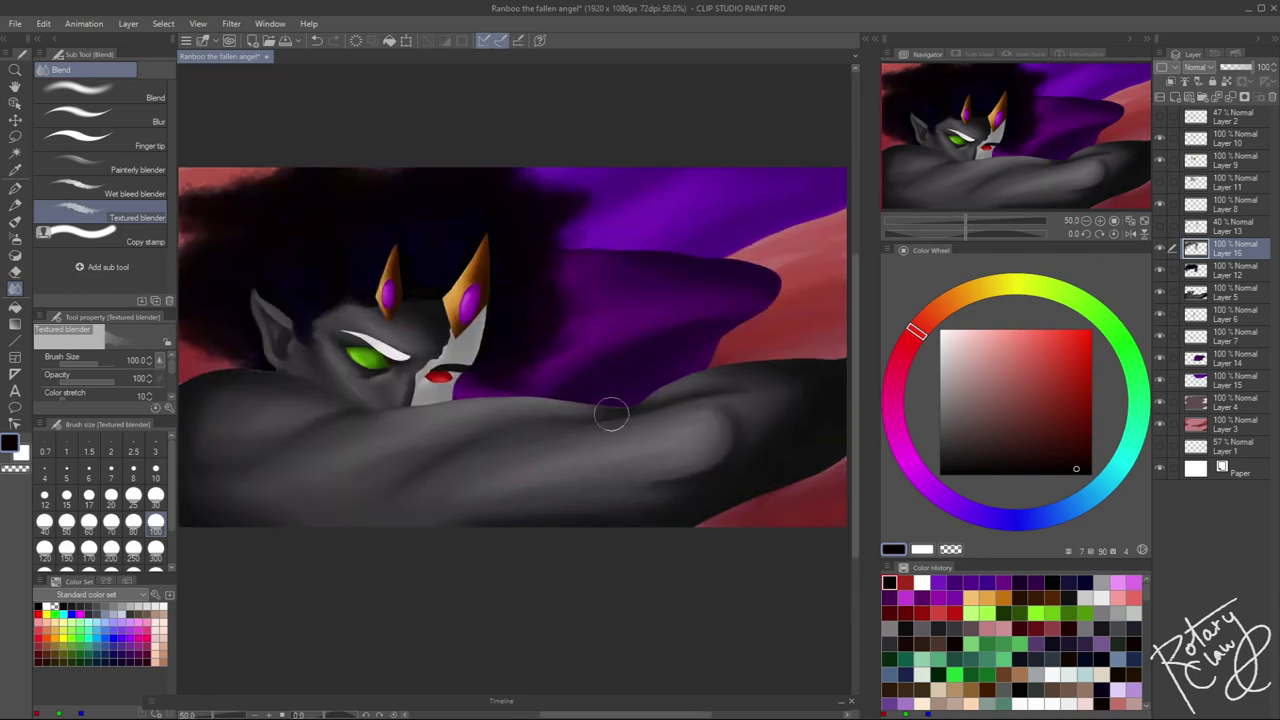
# Create a layer above Layer 3 and paint near-black clouds over the red background with the Cloud brush at size 200 and density 50
pyautogui.scroll(-1, 612, 413)
pyautogui.click(1225, 425)
pyautogui.hotkey('ctrl', 'shift', 'n')
pyautogui.click(90, 380)
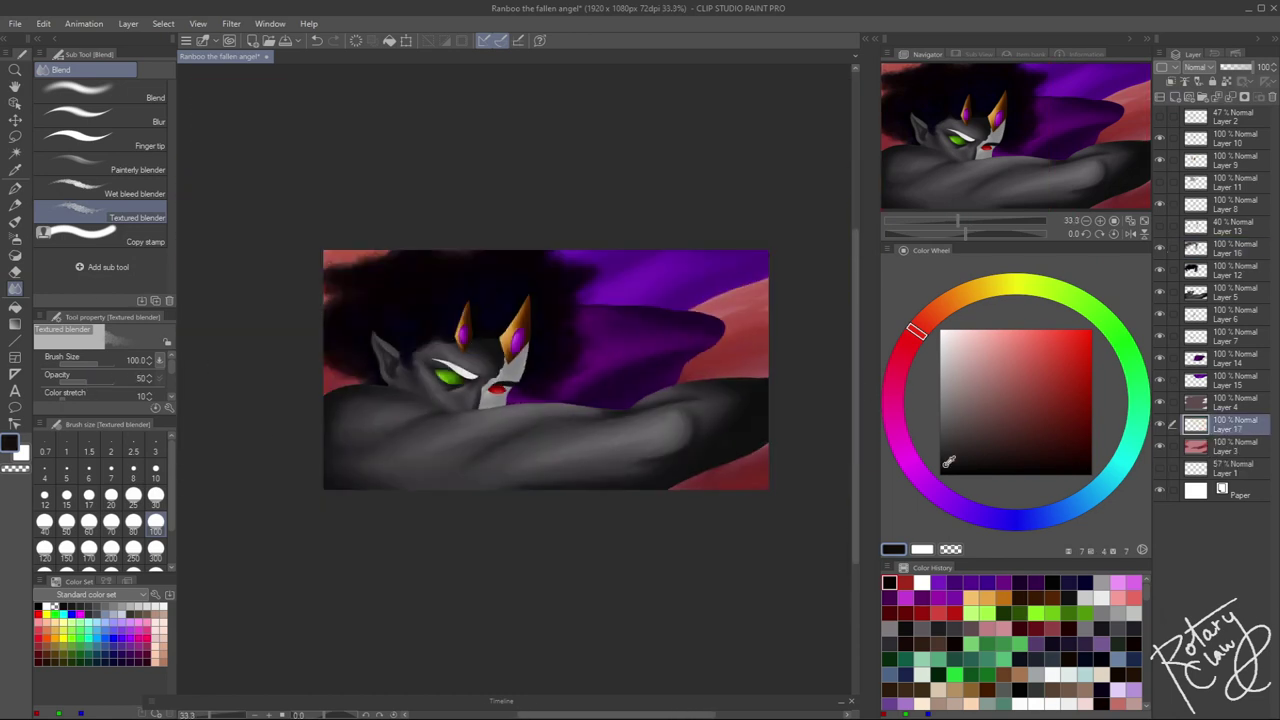
pyautogui.click(946, 462)
pyautogui.click(15, 254)
pyautogui.click(110, 70)
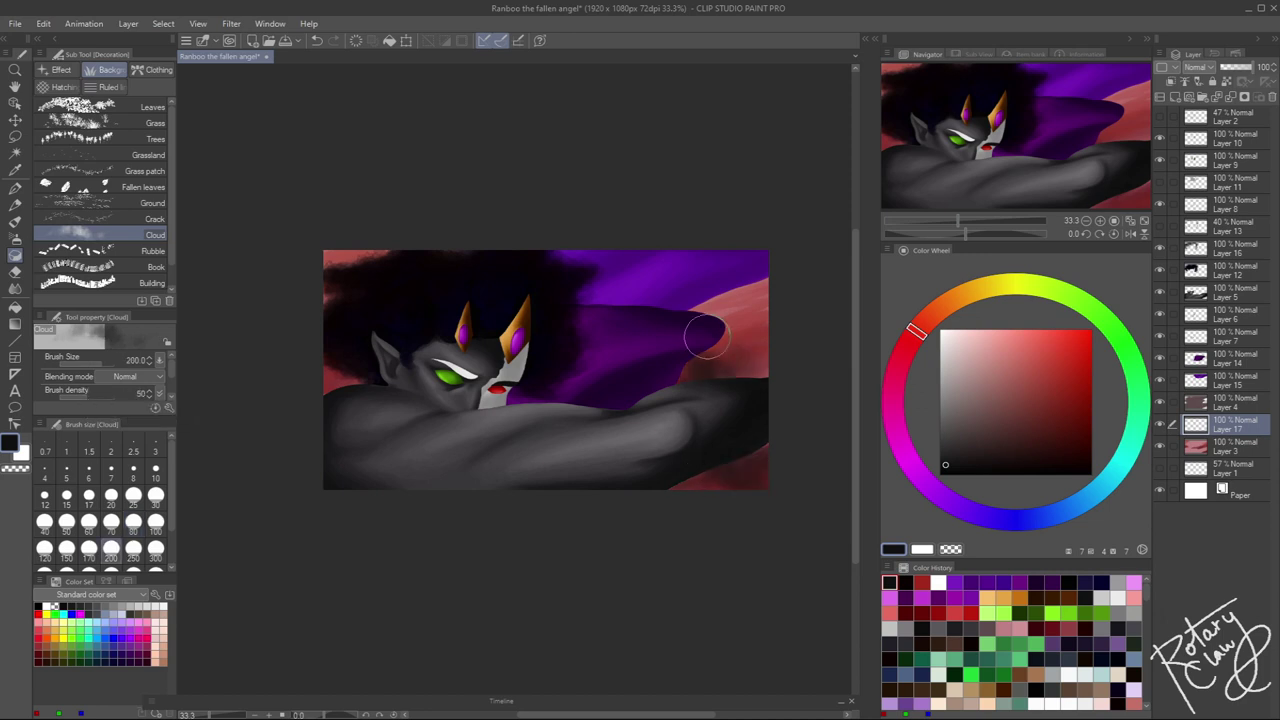
pyautogui.moveTo(706, 336); pyautogui.dragTo(543, 243)
# Return to the hair's cloud texture layer and select a near-black purple from the colour history for the Cloud brush
pyautogui.scroll(-1, 585, 500)
pyautogui.click(950, 549)
pyautogui.hotkey('alt', 'e')
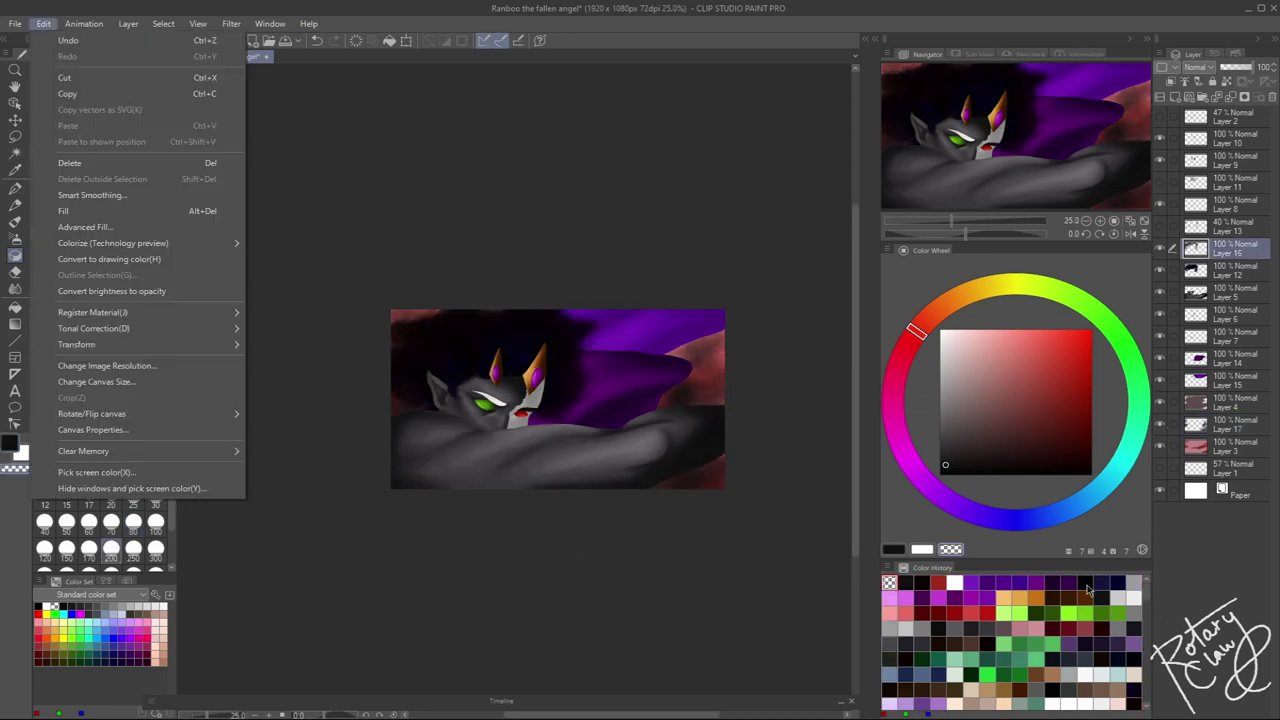
pyautogui.click(1088, 590)
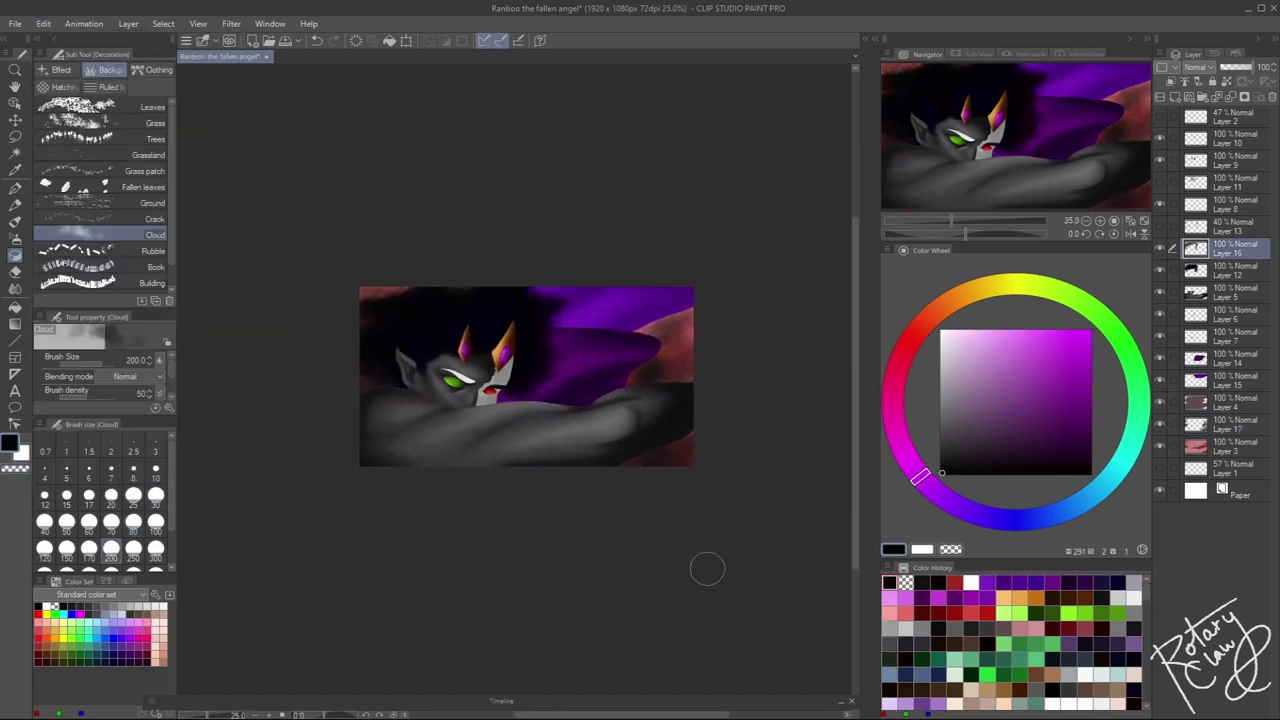